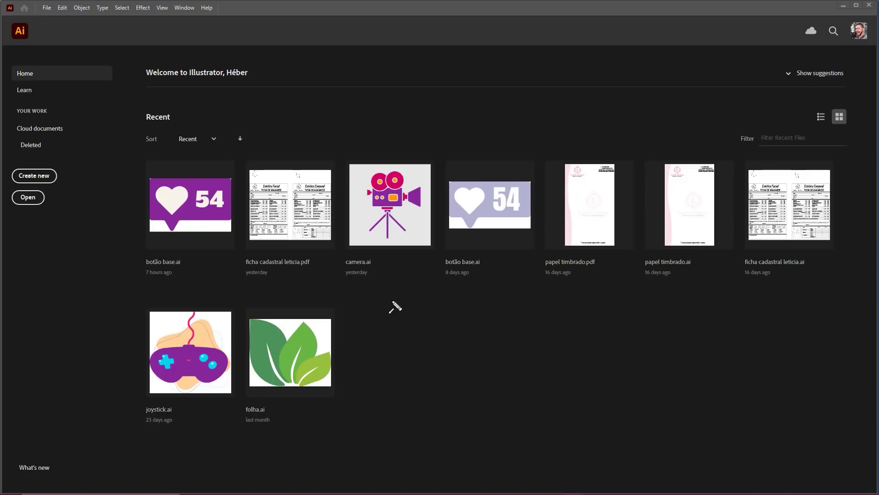
mouse_move(378, 358)
left_mouse_down()
mouse_move(681, 123)
mouse_move(773, 70)
left_mouse_up()
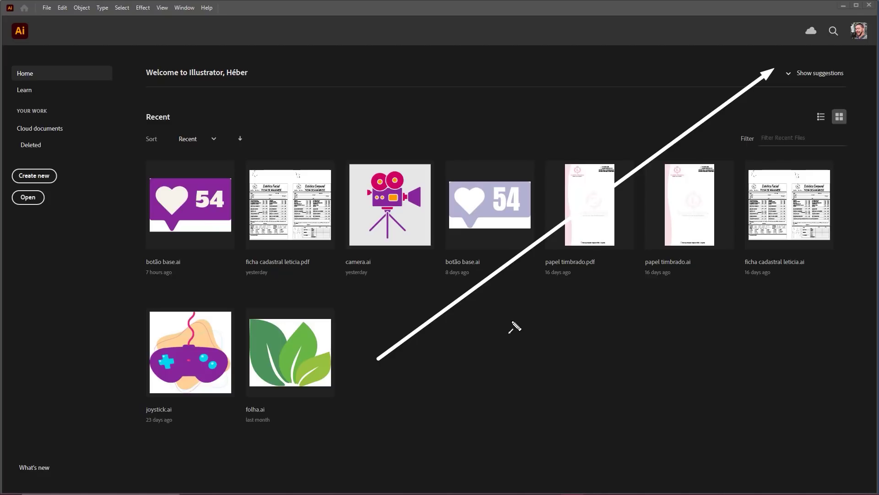
key("ctrl+z")
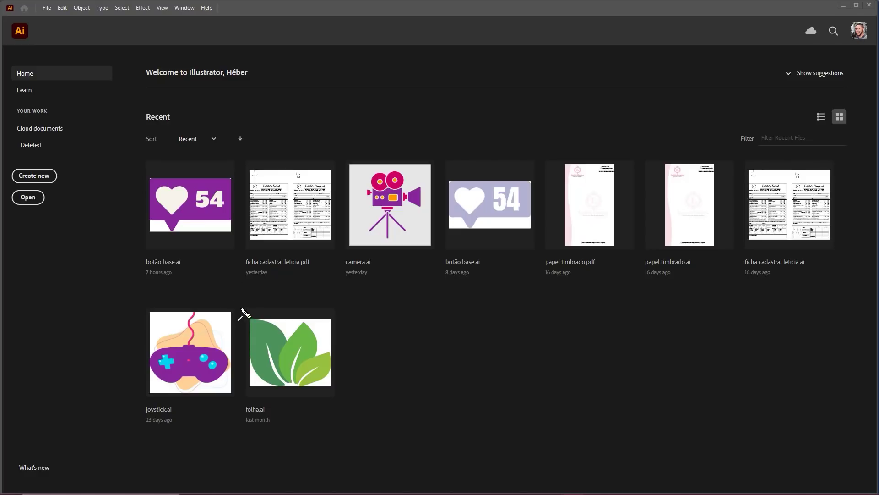
mouse_move(127, 328)
left_mouse_down()
mouse_move(75, 188)
mouse_move(44, 186)
mouse_move(49, 175)
left_mouse_up()
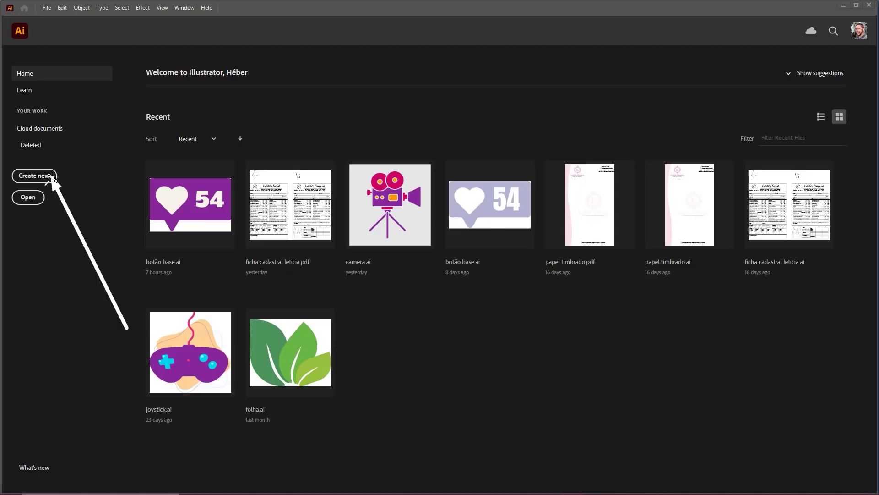
Start a new document and set its width to 1280 px
left_click(37, 177)
left_click_drag(475, 84, 454, 70)
left_click_drag(671, 78, 637, 151)
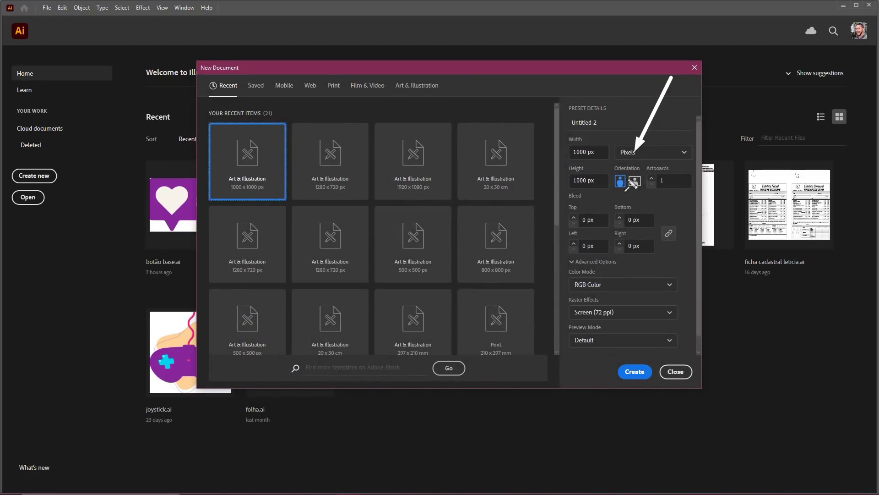
left_click_drag(619, 108, 590, 158)
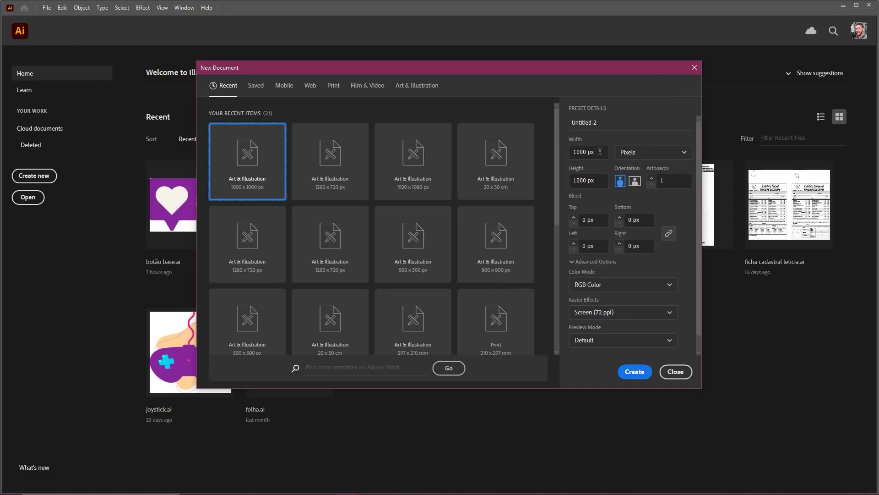
left_click(597, 153)
type("1280")
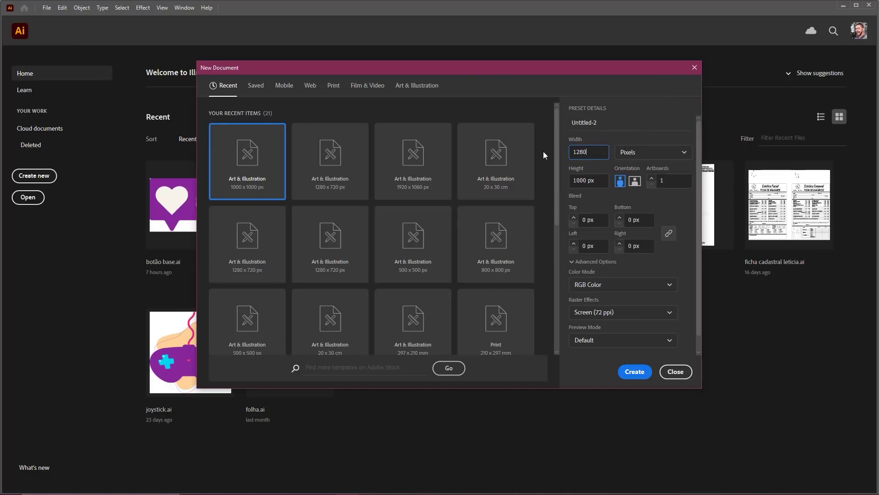
key("Tab")
Set the new document's height to 720 px and create it
left_click(606, 178)
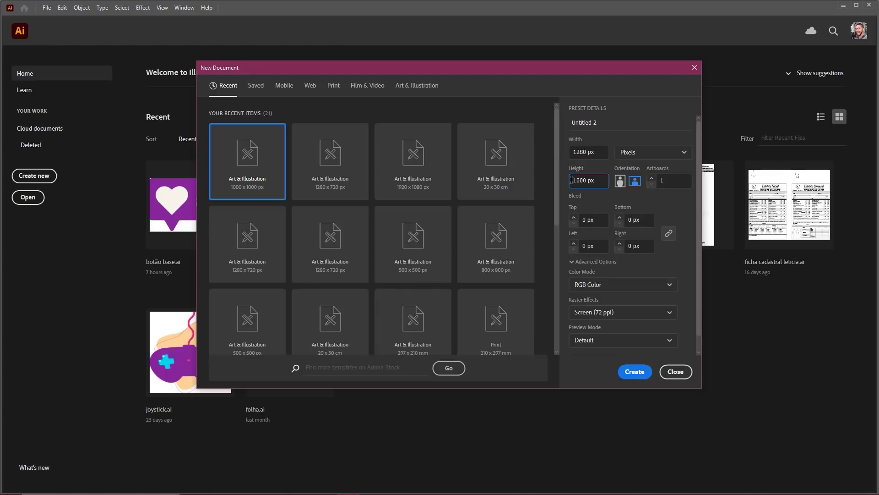
key("BackSpace")
key("BackSpace")
key("BackSpace")
key("BackSpace")
key("BackSpace")
key("BackSpace")
key("BackSpace")
type("720")
left_click(592, 151)
left_click_drag(597, 179, 563, 182)
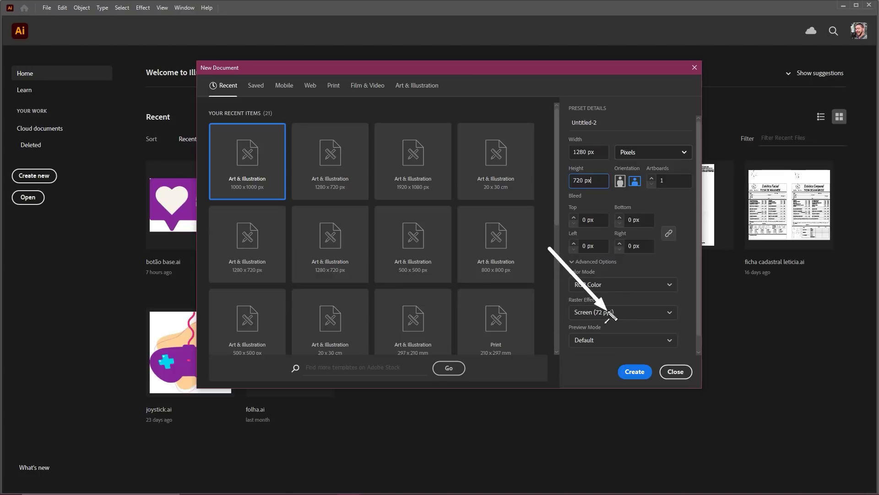
left_click(635, 371)
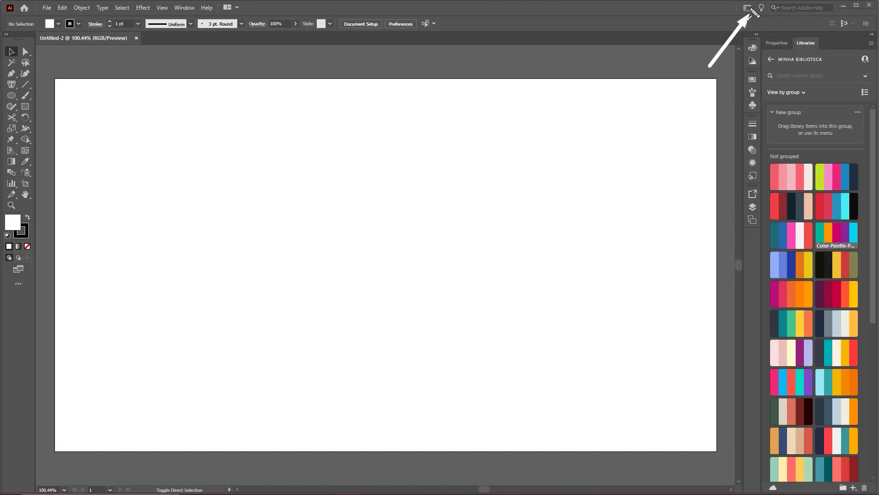
Select the Essentials Classic workspace
left_click(748, 8)
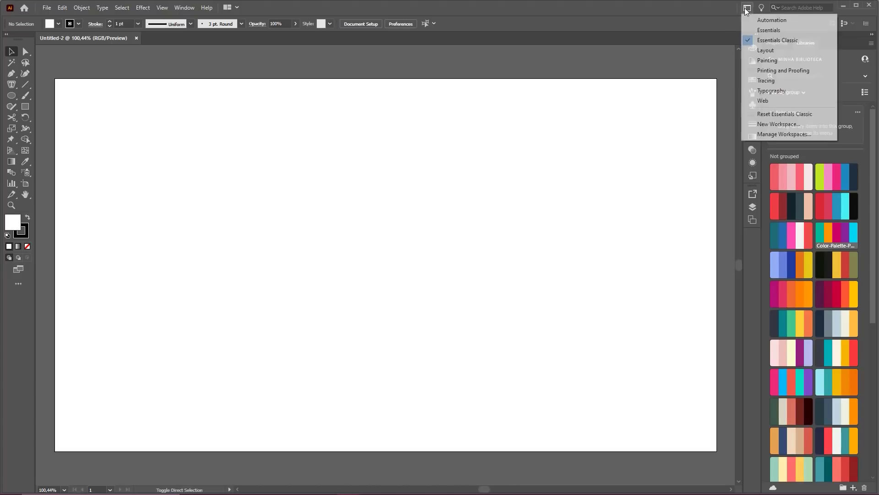
left_click(773, 43)
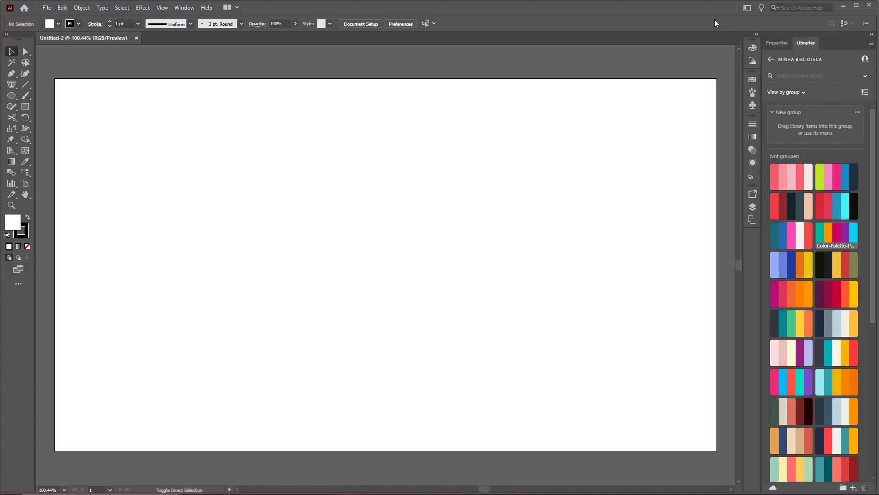
key("ctrl+plus")
key("ctrl+minus")
key("ctrl+0")
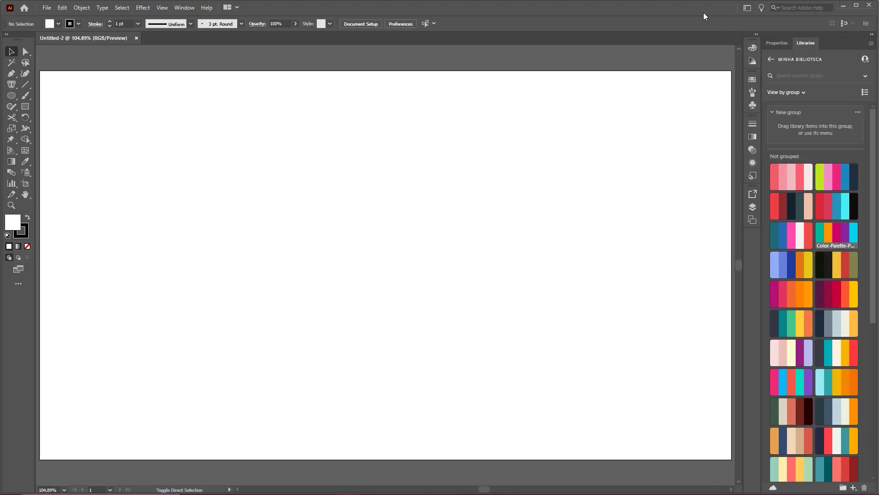
key("ctrl+minus")
key("ctrl+minus")
left_click_drag(434, 217, 475, 220)
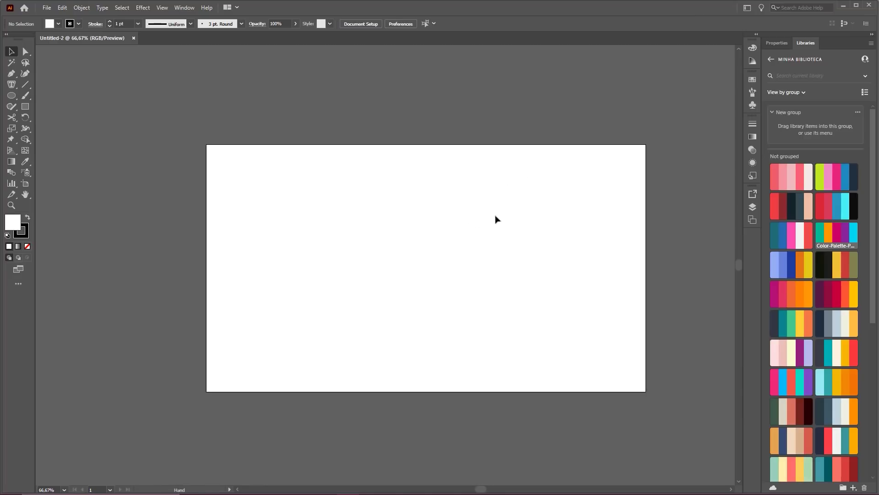
Switch the workspace to Essentials and return it to Essentials Classic
left_click(748, 10)
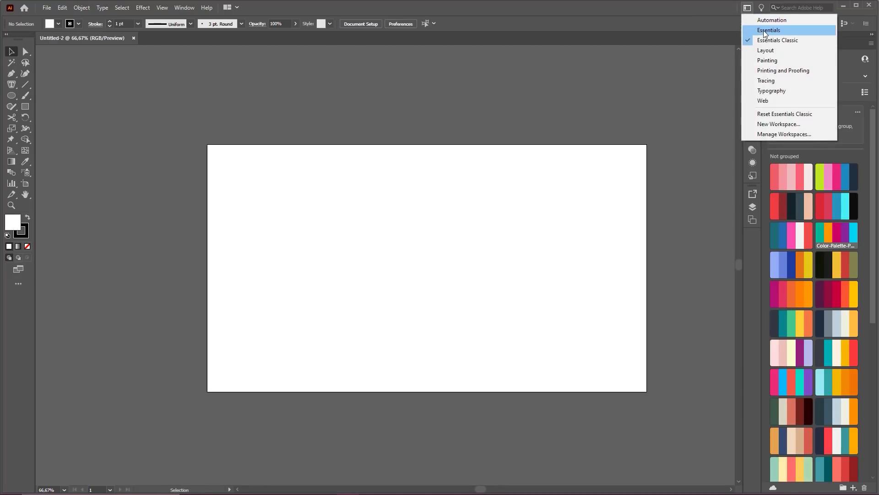
left_click(766, 31)
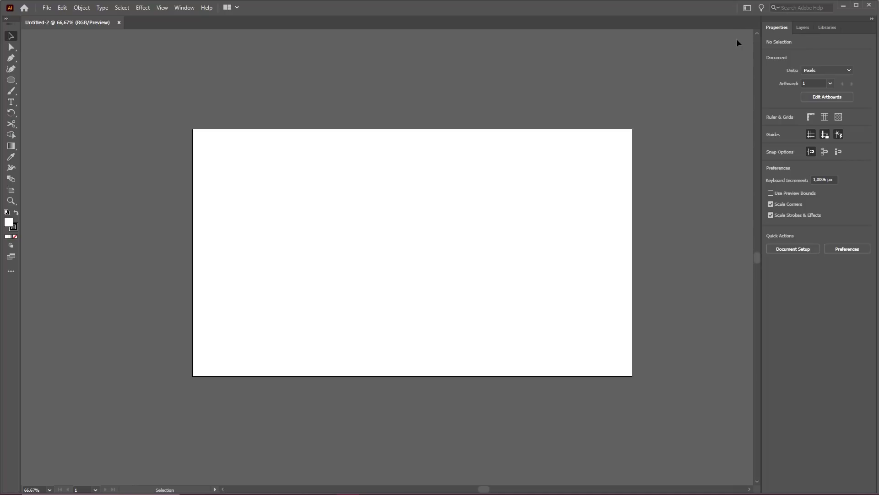
left_click(750, 11)
left_click(767, 41)
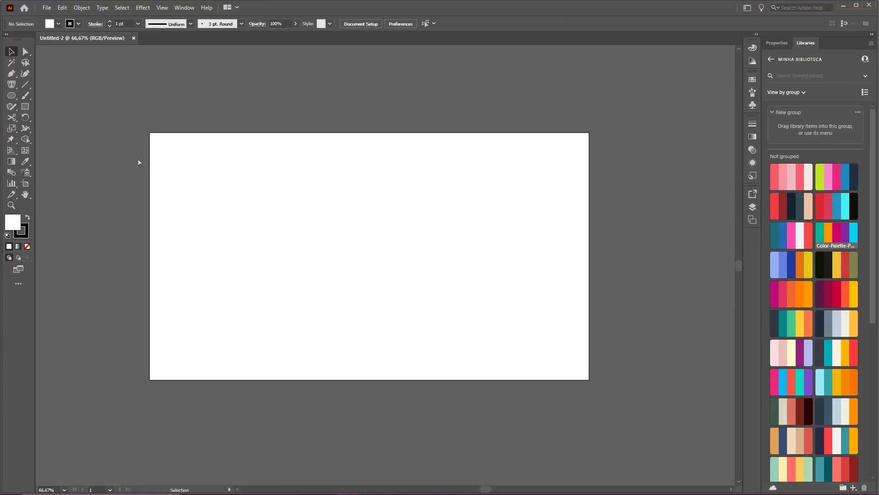
Draw a rectangle of about 529 × 255 px in the middle of the artboard
left_click(26, 106)
left_click_drag(278, 207, 459, 295)
key("ctrl+space")
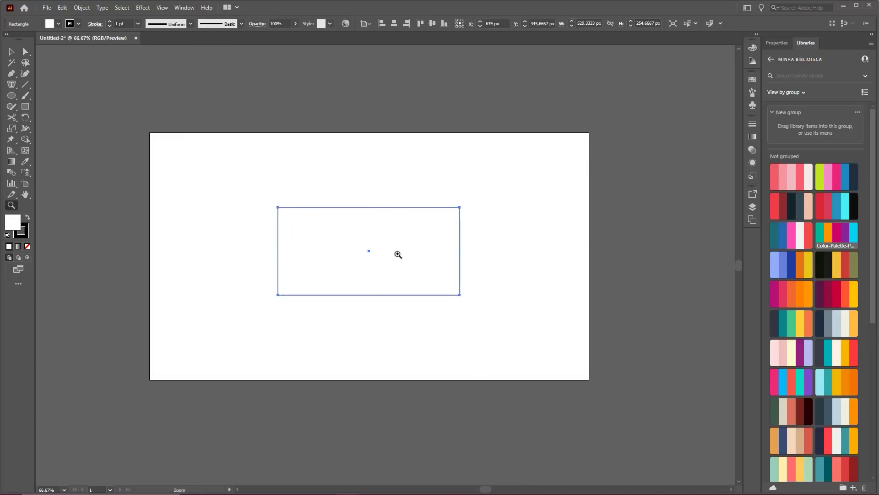
left_click_drag(397, 253, 434, 259)
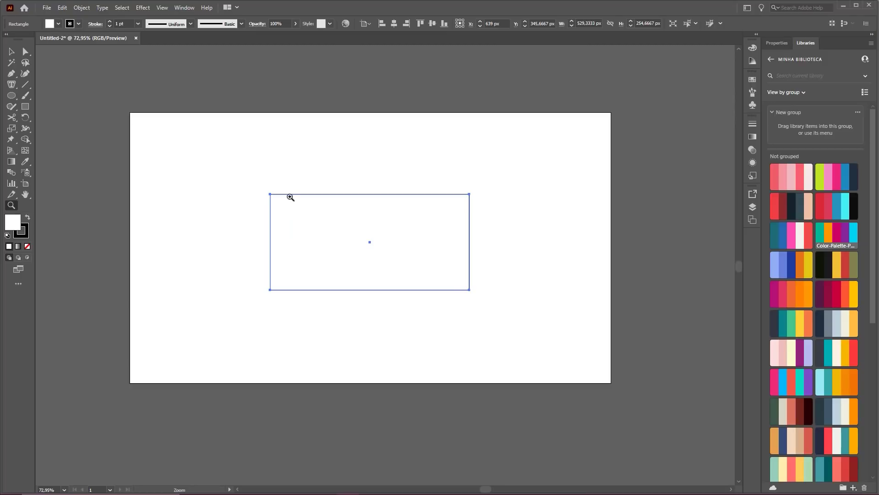
key("ctrl+shift+3")
Draw a three-sided polygon of about 136 × 118 px below the rectangle, its base horizontal
left_click_drag(121, 70, 14, 97)
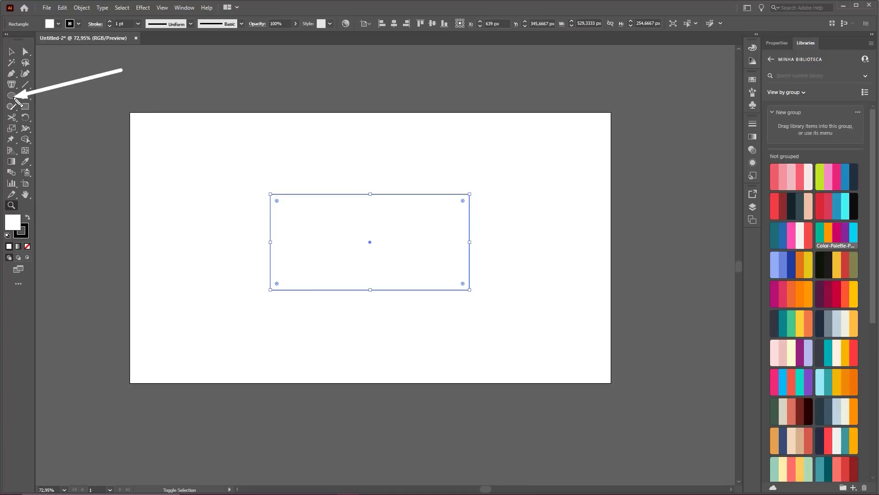
key("Escape")
left_click(13, 97)
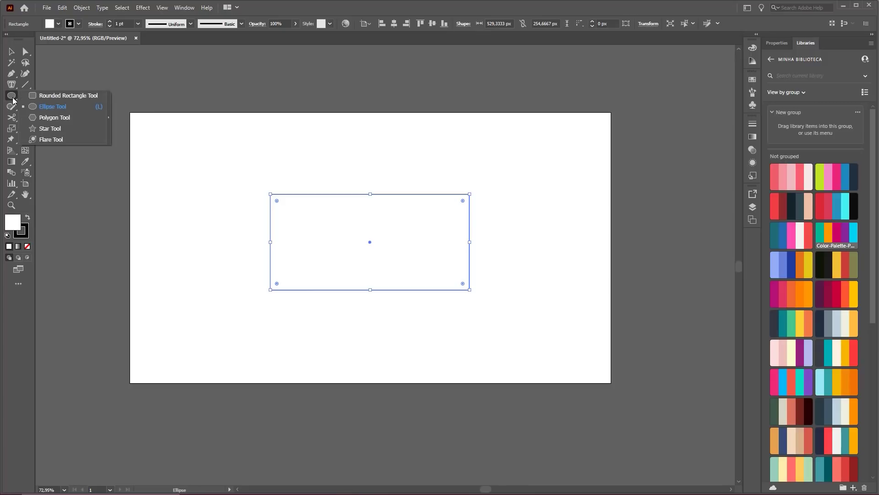
left_click(52, 119)
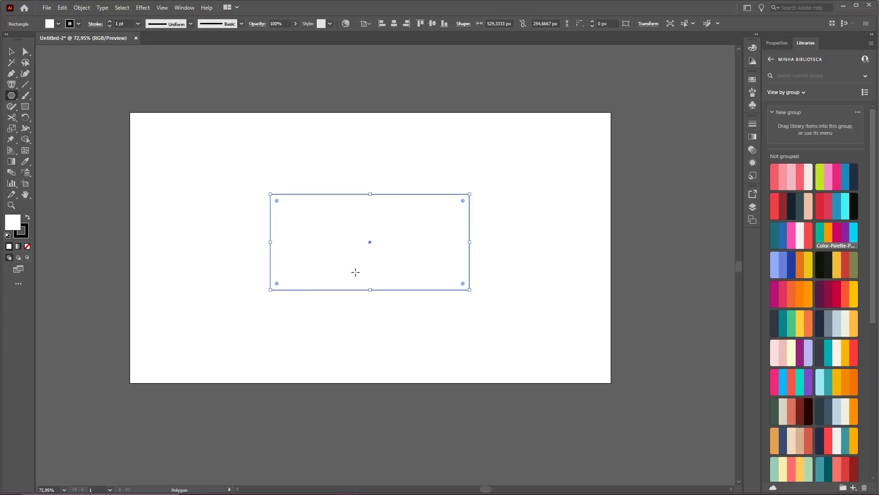
left_click_drag(348, 334, 364, 360)
key("Up")
key("Up")
key("Up")
key("Up")
key("Down")
key("Down")
key("Down")
key("Down")
key("Down")
key("Down")
key("Down")
key("Up")
key("Down")
key("Up")
key("Up")
key("Up")
key("Up")
key("Down")
key("Down")
key("Down")
key("Down")
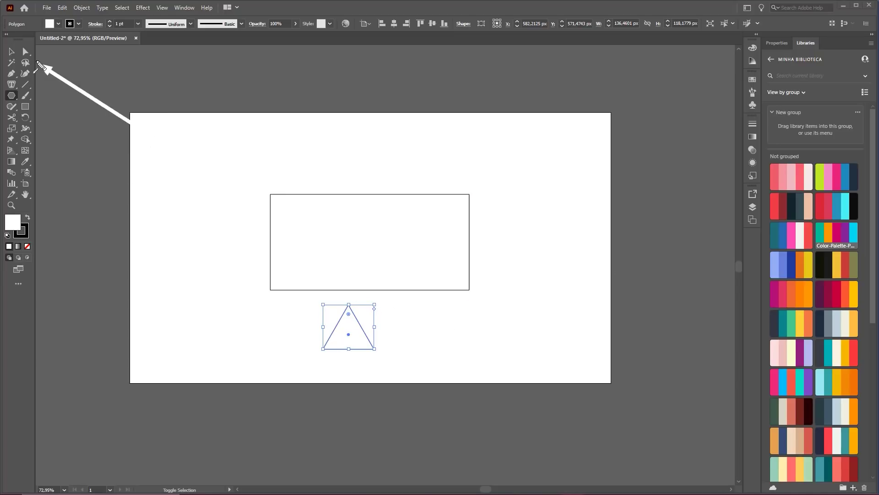
Rotate the triangle 180° so that its tip points downward
left_click(11, 52)
left_click_drag(361, 288, 421, 343)
key("ctrl+z")
key("z")
key("v")
left_click(368, 328)
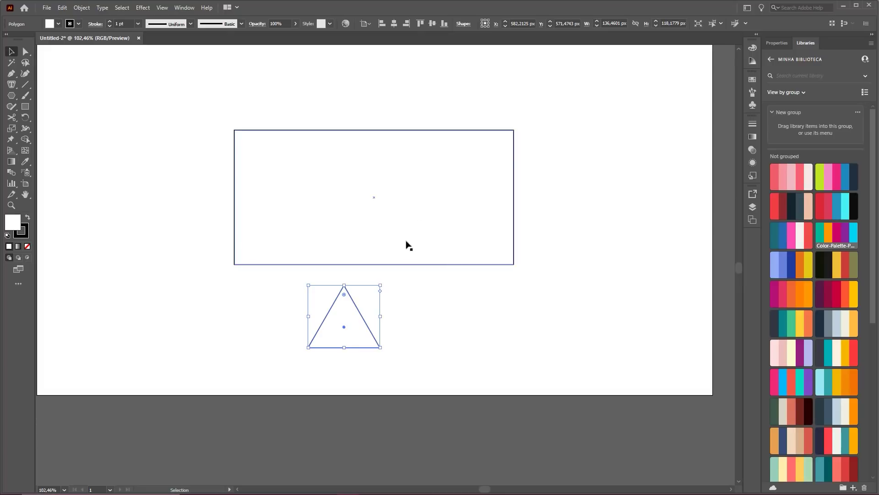
left_click(382, 287)
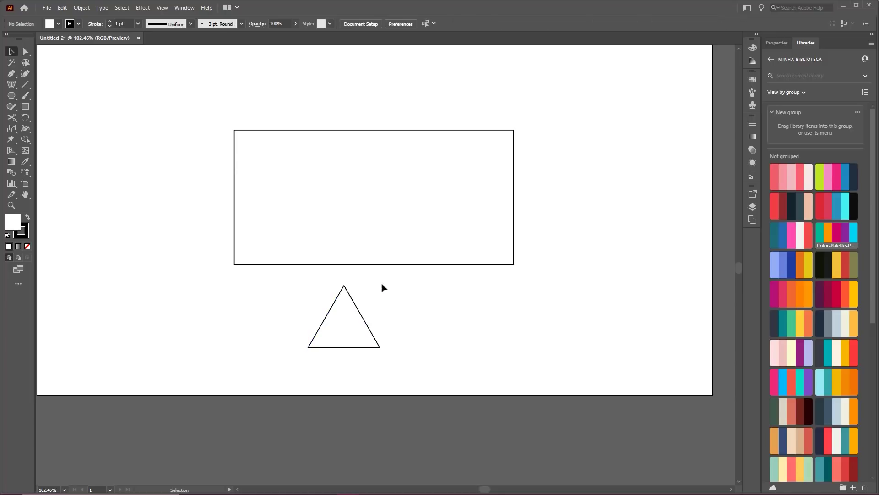
left_click(357, 311)
left_click_drag(383, 283, 305, 414)
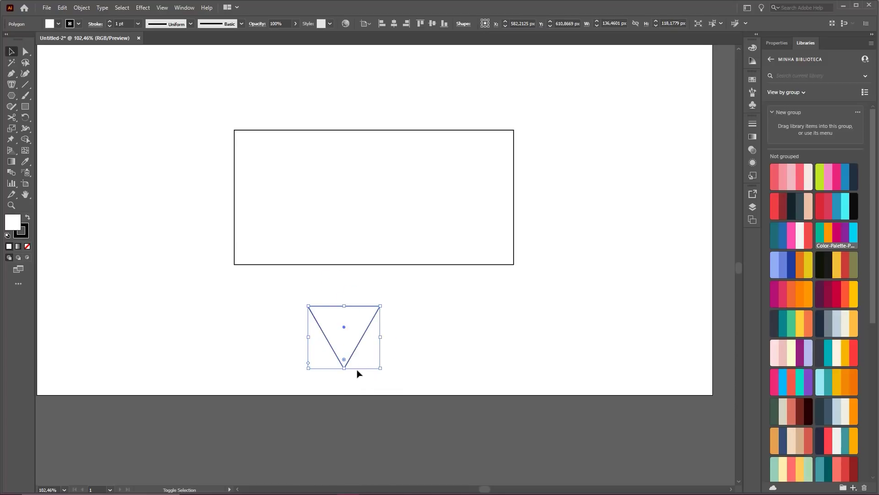
Move the inverted triangle over the left part of the rectangle's lower edge and select both shapes
left_click_drag(347, 327, 294, 265)
left_click(383, 291)
key("z")
left_click_drag(358, 288, 306, 250)
key("v")
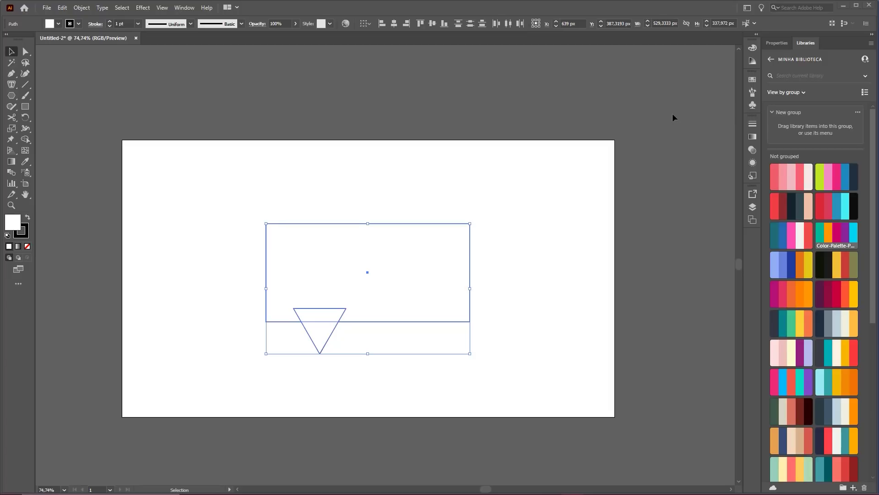
Select the rectangle and the triangle and combine them into one speech-bubble outline with the Unite operation
left_click(777, 43)
key("ctrl+shift+d")
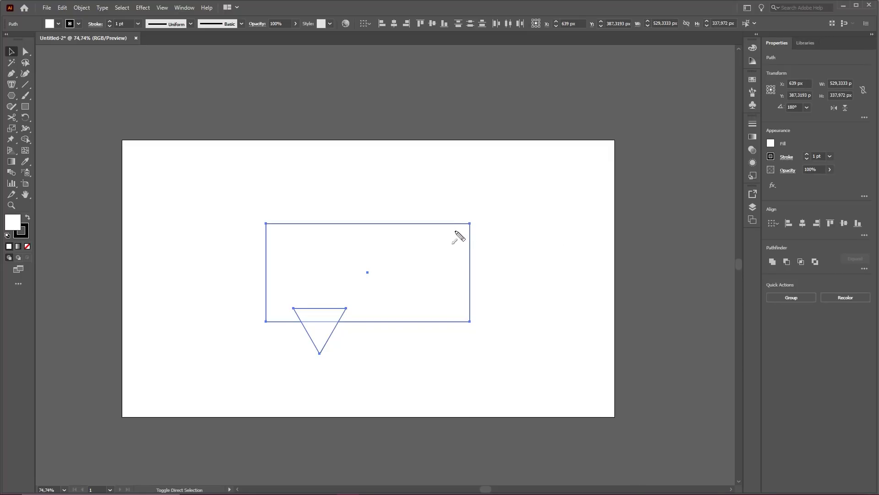
mouse_move(411, 160)
left_mouse_down()
mouse_move(330, 296)
mouse_move(339, 242)
left_mouse_up()
mouse_move(399, 420)
left_mouse_down()
mouse_move(324, 329)
mouse_move(363, 348)
mouse_move(346, 336)
left_mouse_up()
key("Escape")
left_click(370, 342)
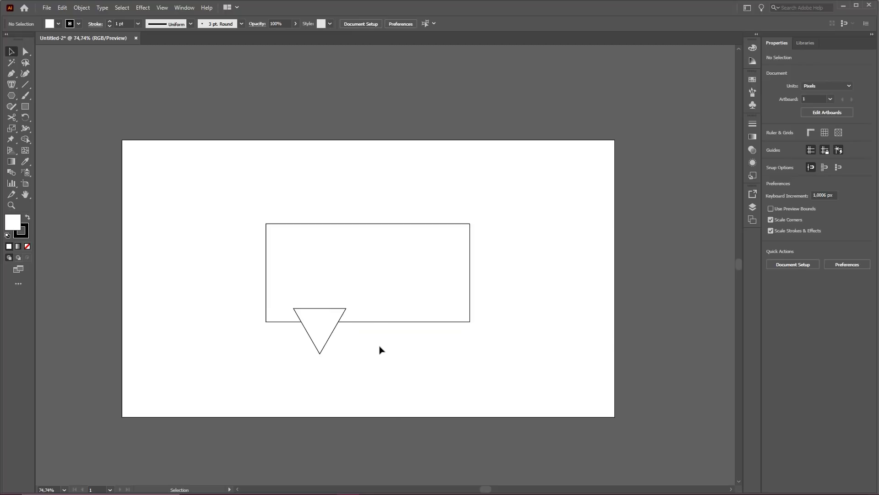
key("ctrl+a")
key("ctrl+alt+d")
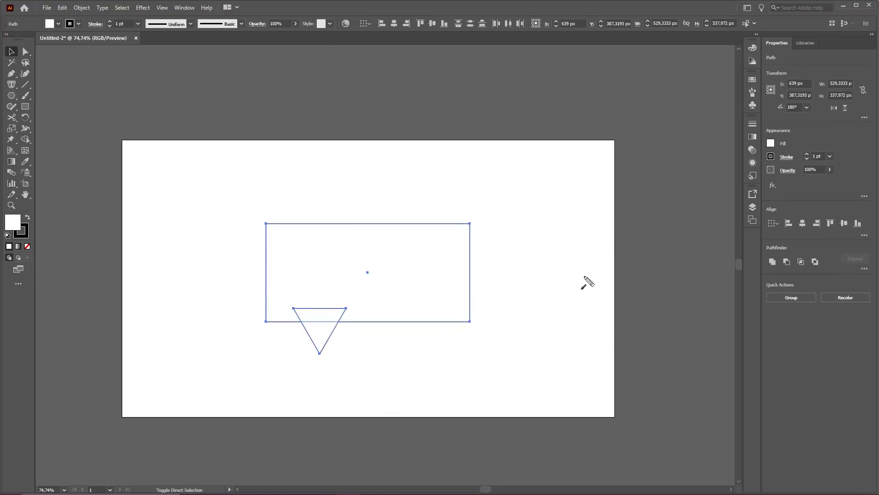
mouse_move(589, 265)
left_mouse_down()
mouse_move(773, 44)
mouse_move(771, 264)
left_mouse_up()
left_click_drag(824, 190, 780, 256)
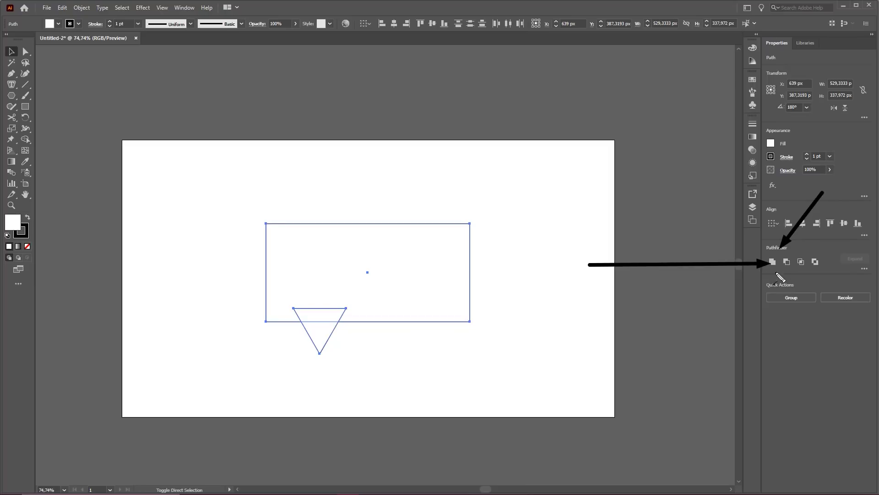
key("Escape")
left_click(773, 263)
left_click(487, 356)
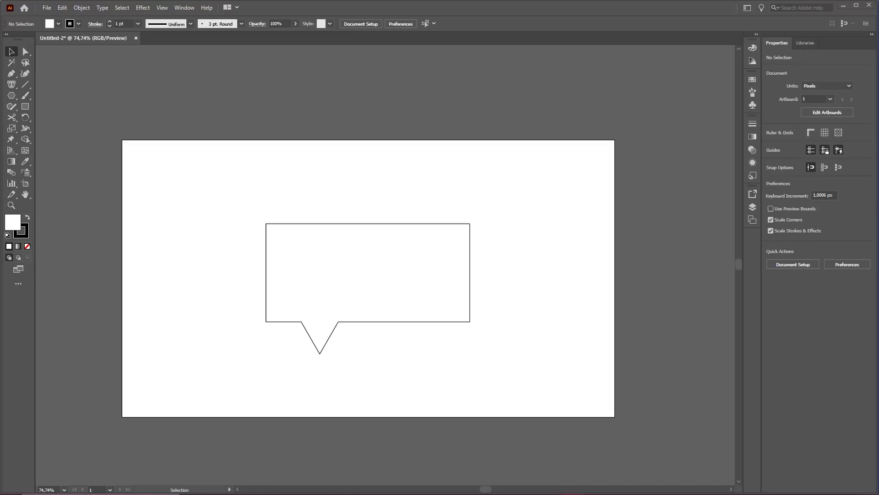
Select the combined speech-bubble outline on the artboard
key("z")
left_click_drag(366, 280, 419, 269)
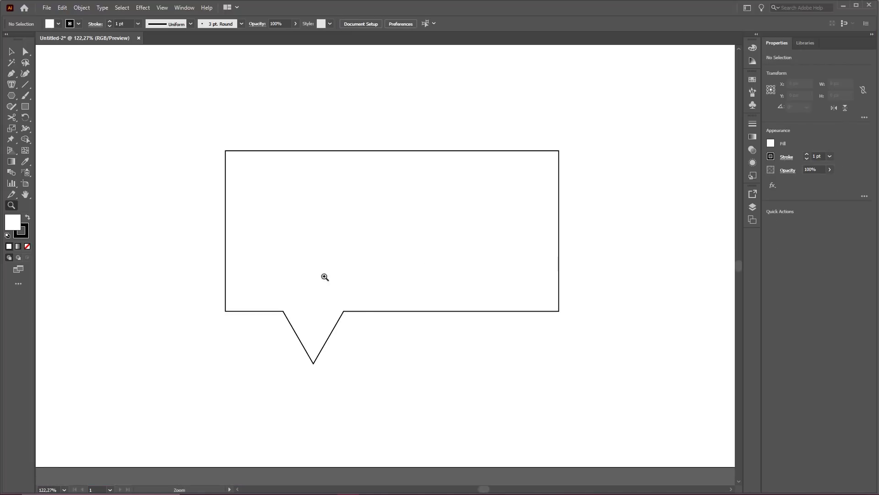
key("v")
left_click_drag(382, 357, 337, 301)
left_click(399, 366)
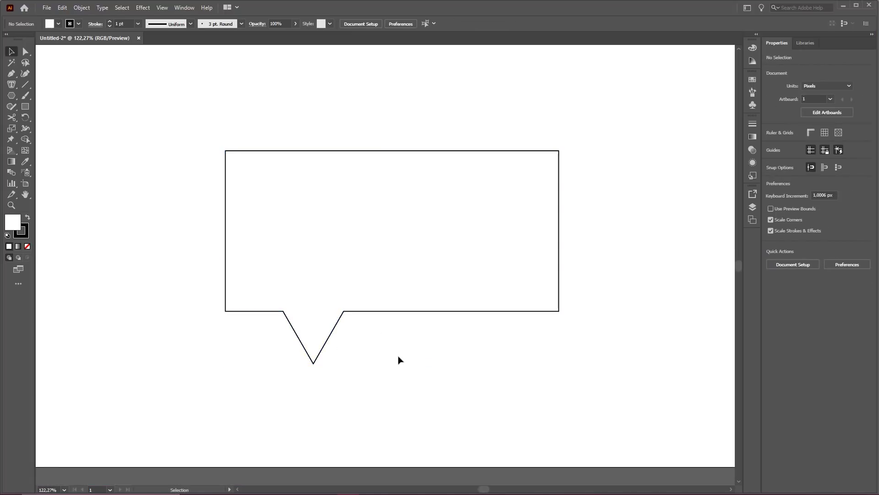
left_click_drag(396, 352, 366, 323)
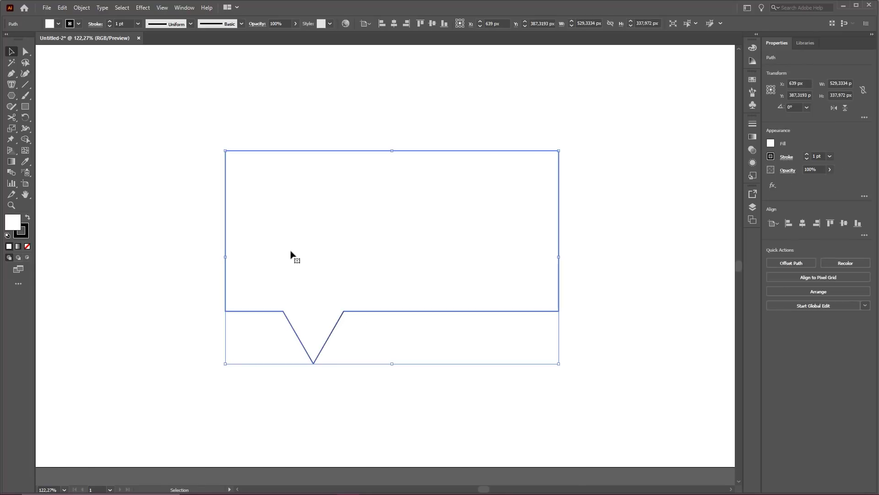
key("ctrl+2")
left_click_drag(146, 136, 19, 54)
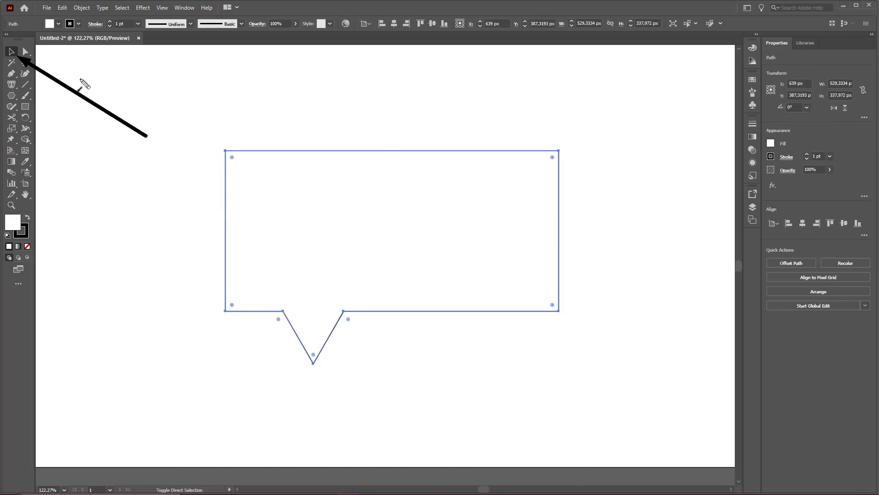
key("ctrl+z")
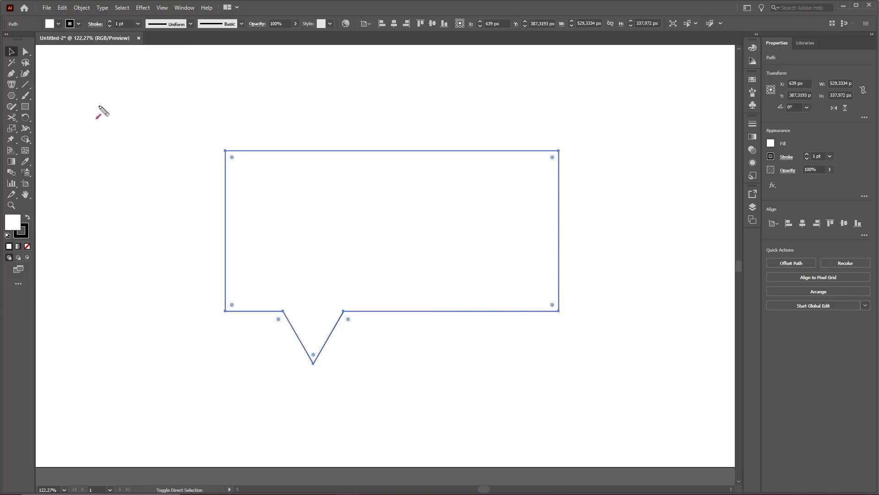
left_click_drag(117, 118, 31, 57)
key("Escape")
Activate the Direct Selection Tool with the speech-bubble outline still selected to expose its corner widgets
left_click(30, 53)
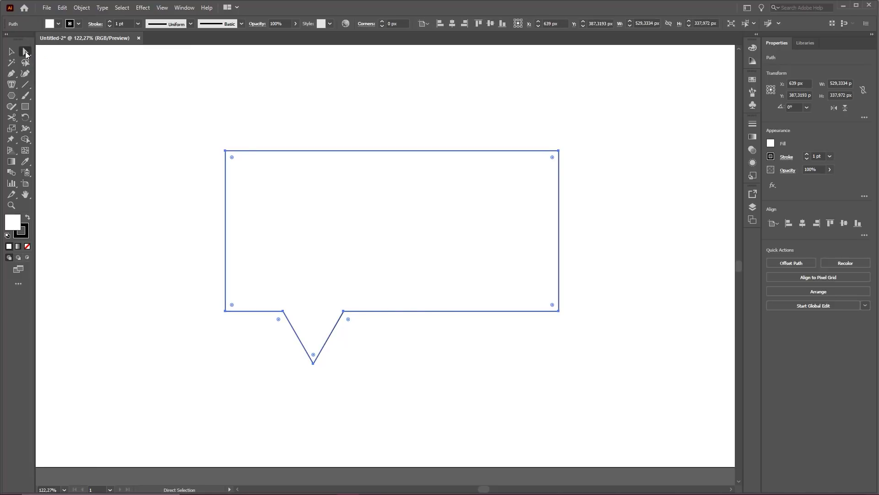
right_click(25, 54)
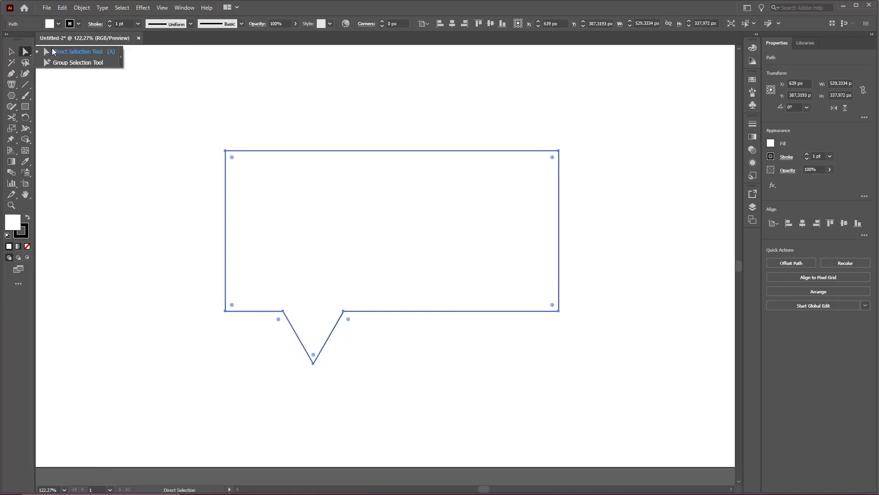
left_click(93, 53)
key("ctrl")
left_click_drag(297, 63, 239, 146)
left_click_drag(559, 78, 564, 156)
left_click_drag(640, 241, 540, 305)
left_click_drag(199, 282, 252, 308)
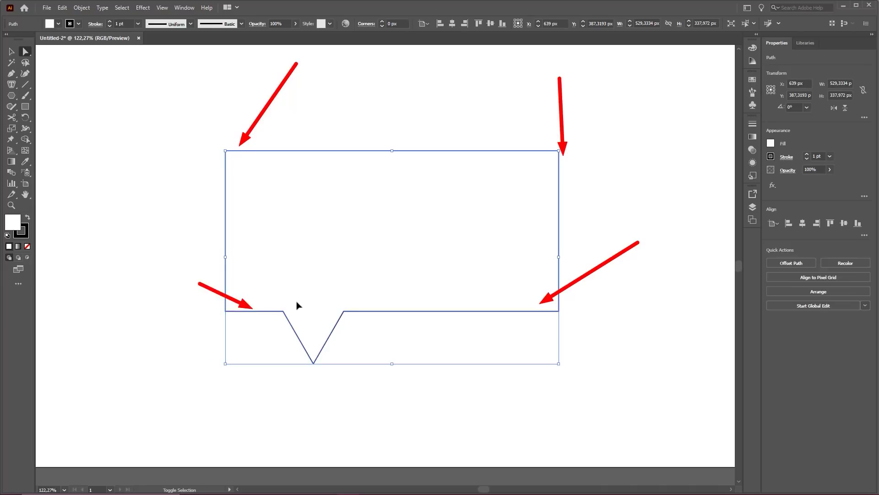
key("Escape")
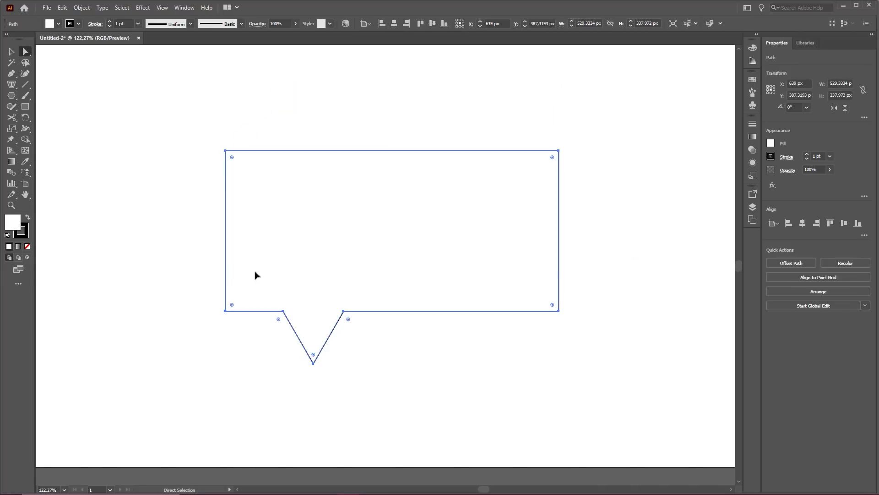
Round all corners of the speech bubble slightly, including the pointed tip, and deselect it
mouse_move(231, 305)
left_mouse_down()
mouse_move(271, 278)
mouse_move(214, 316)
mouse_move(238, 302)
left_mouse_up()
left_click_drag(449, 332, 408, 334)
key("z")
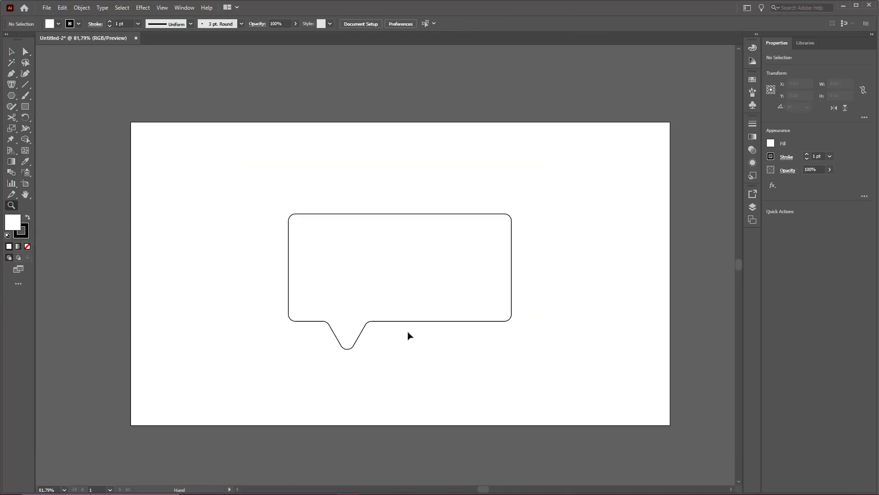
Move the rounded speech bubble to the artboard centre at X 640 px, Y 360 px and deselect it
key("v")
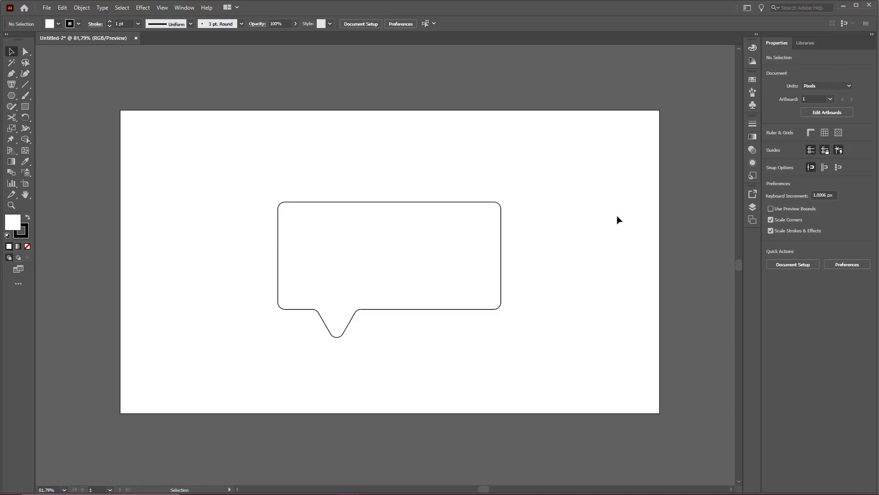
left_click_drag(469, 232, 469, 225)
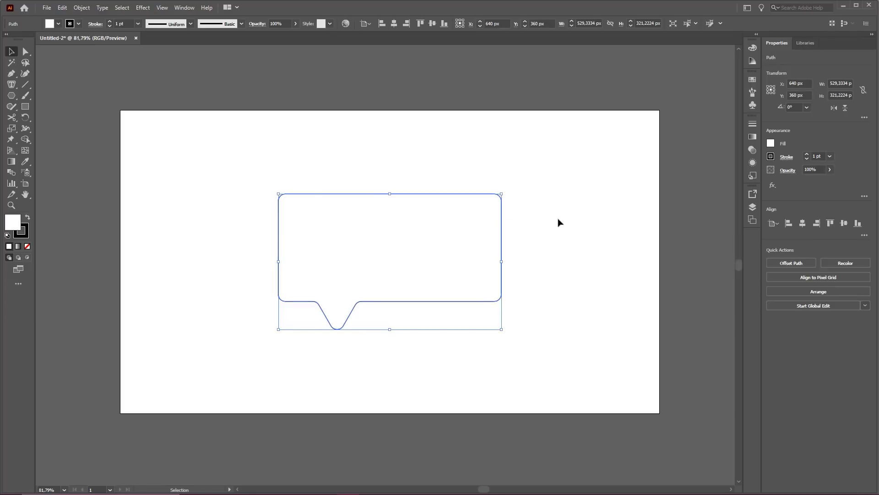
left_click(558, 219)
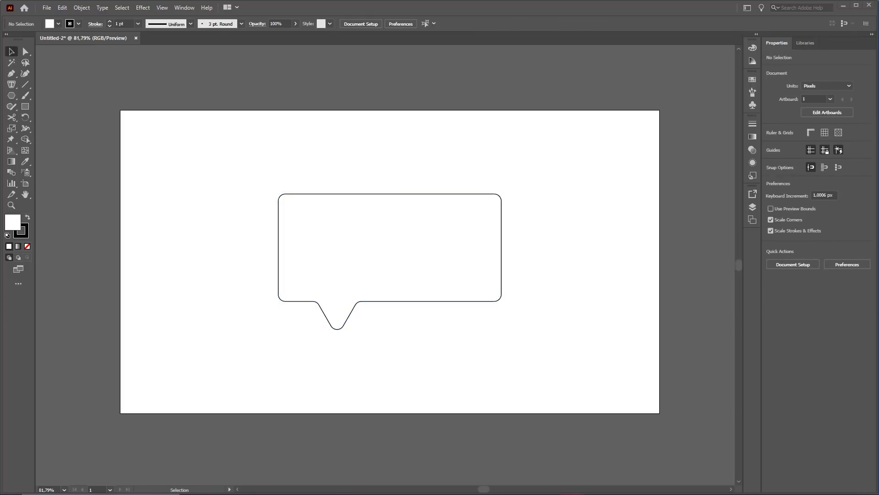
key("z")
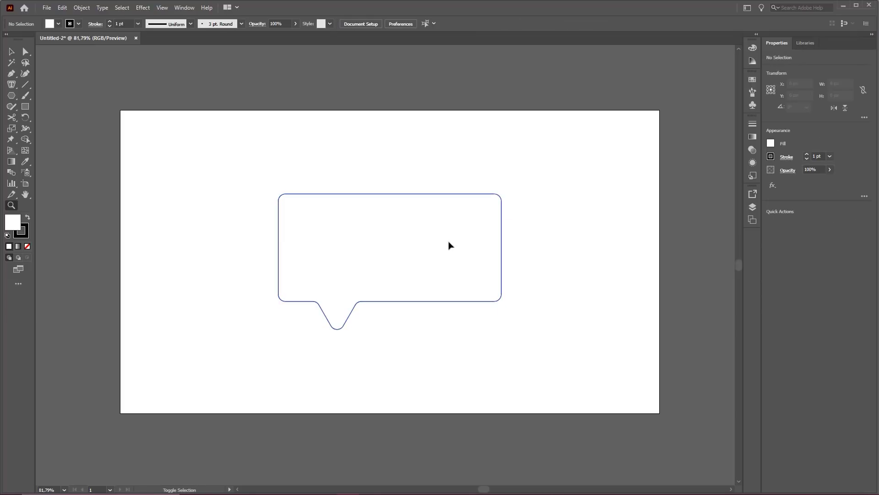
left_click_drag(326, 226, 344, 275)
mouse_move(443, 227)
left_mouse_down()
mouse_move(432, 255)
mouse_move(416, 256)
left_mouse_up()
mouse_move(452, 219)
left_mouse_down()
mouse_move(469, 249)
mouse_move(468, 275)
left_mouse_up()
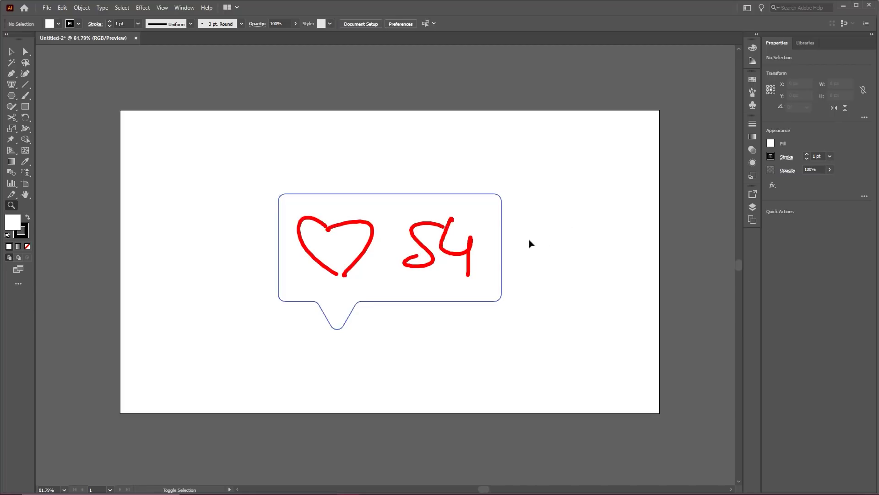
key("ctrl+z")
key("ctrl+z")
key("ctrl+z")
left_click_drag(409, 131, 338, 214)
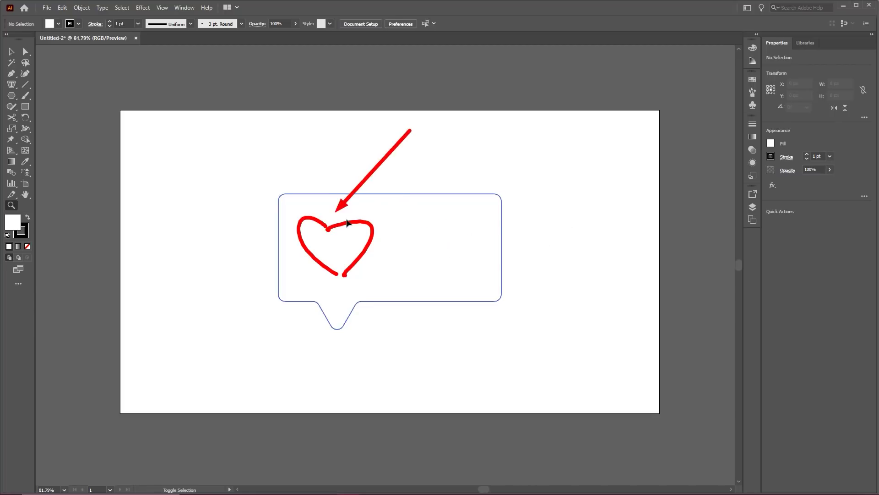
key("Escape")
Draw a square of about 95 × 95 px in the empty artboard area to the right of the speech bubble
mouse_move(521, 243)
left_mouse_down()
mouse_move(351, 241)
mouse_move(472, 280)
left_mouse_up()
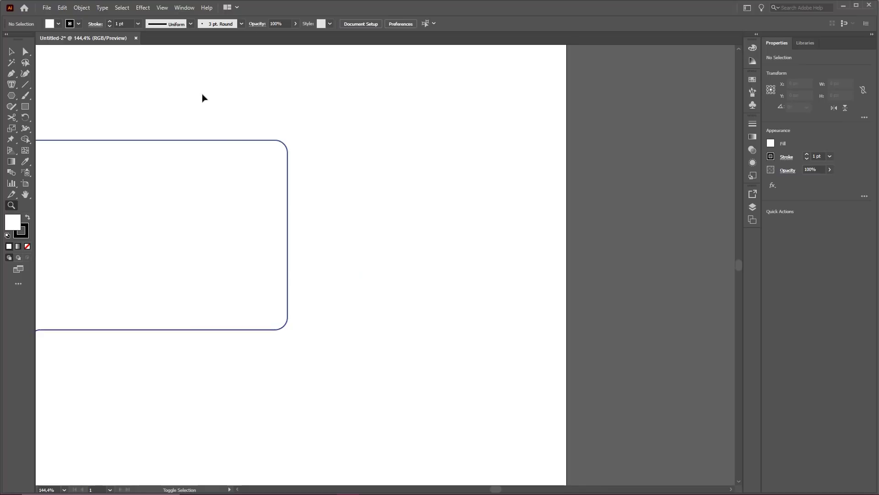
left_click(26, 107)
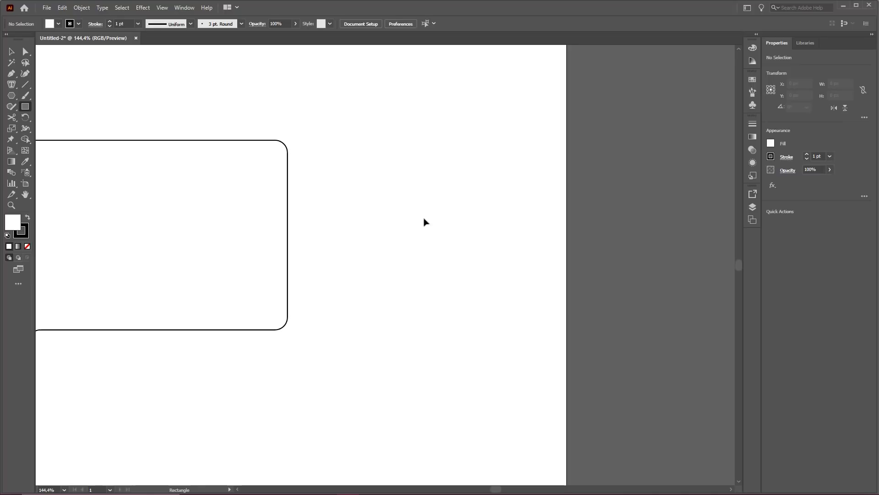
left_click_drag(388, 201, 460, 273)
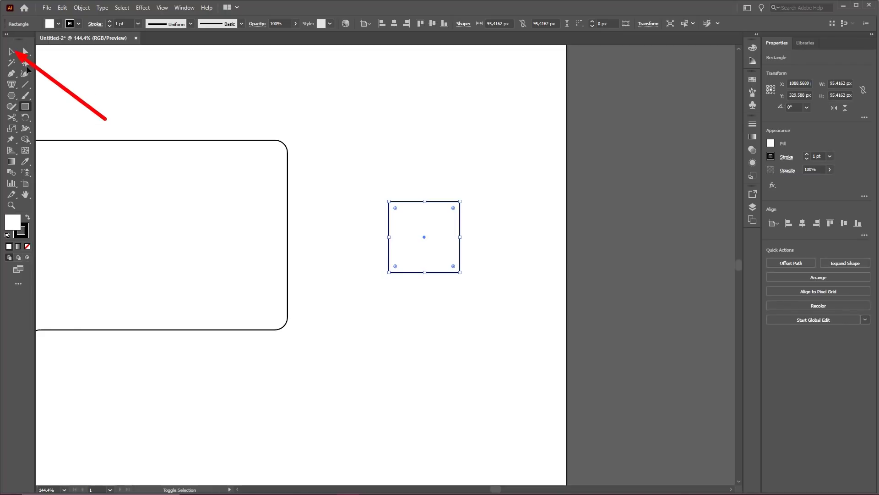
Rotate the square 45° into a diamond and keep it selected
left_click(13, 53)
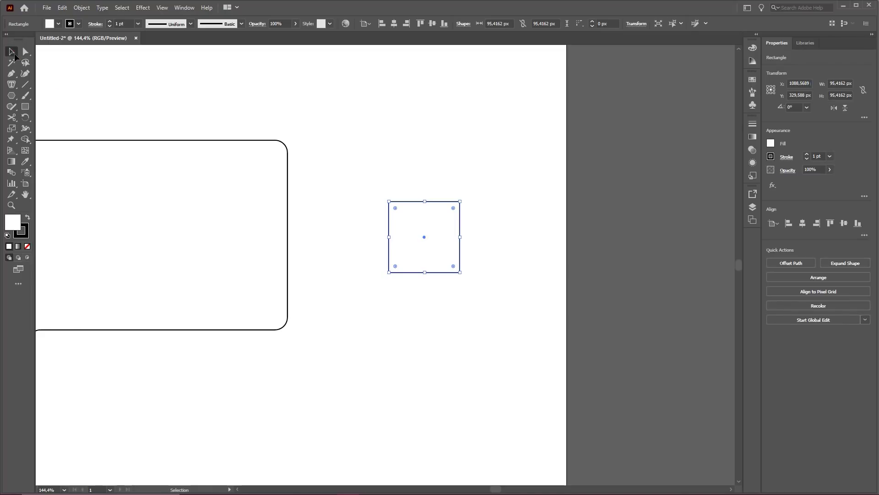
left_click(464, 197)
left_click(461, 206)
left_click_drag(464, 197, 428, 181)
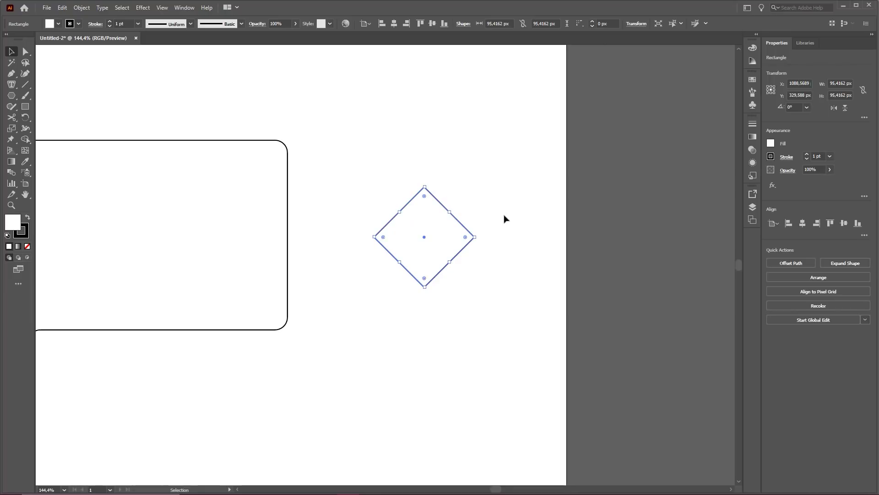
left_click(484, 190)
left_click(440, 242)
Bend the diamond's upper-left edge outward into a rounded lobe with the Anchor Point Tool
key("ctrl")
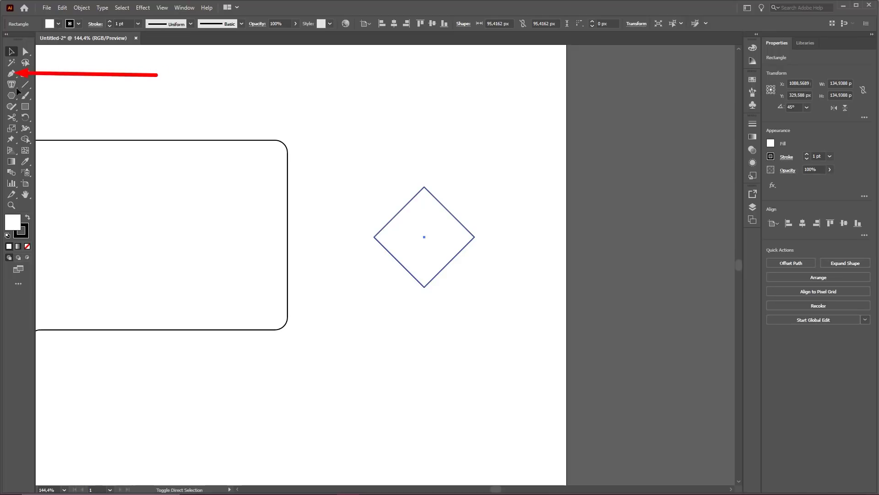
left_click(11, 73)
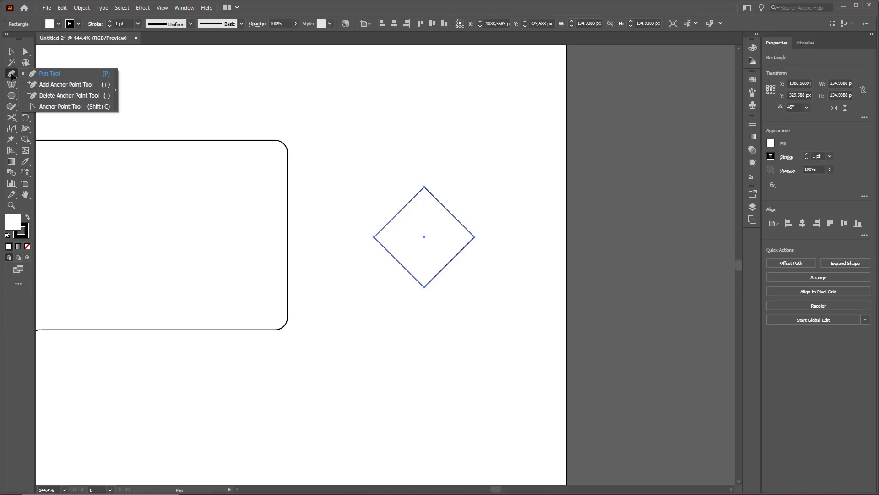
left_click(57, 107)
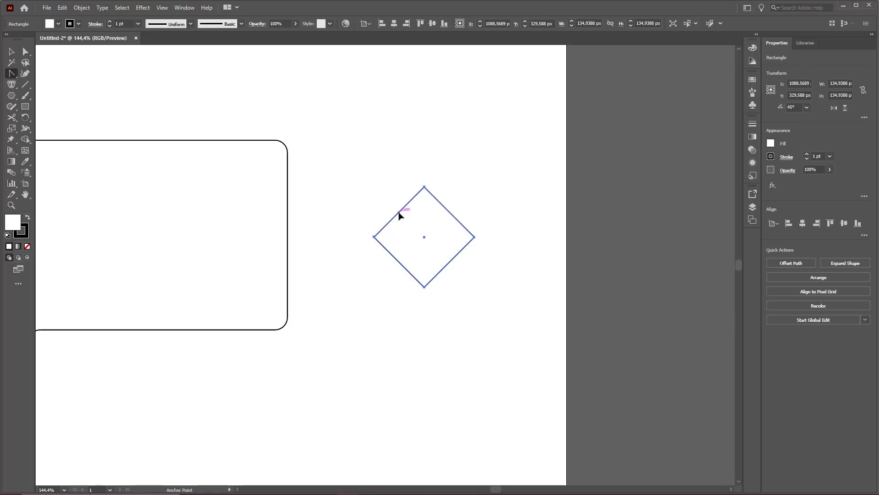
left_click_drag(398, 212, 363, 184)
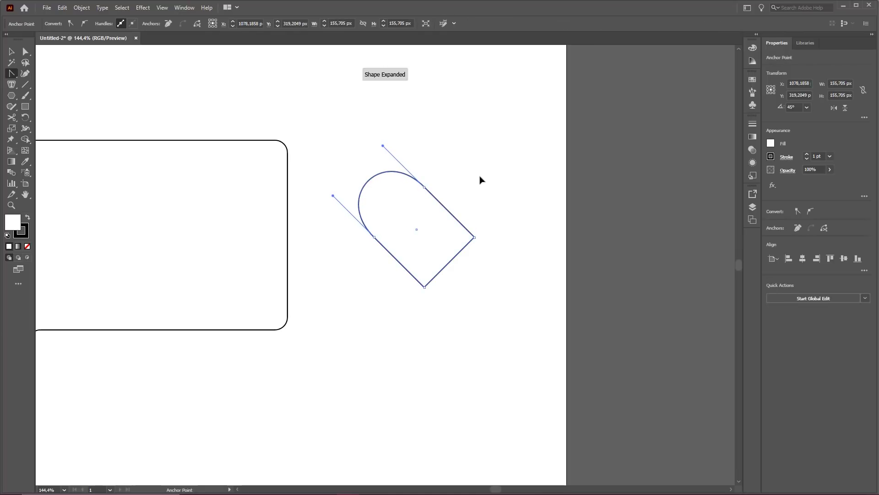
key("c")
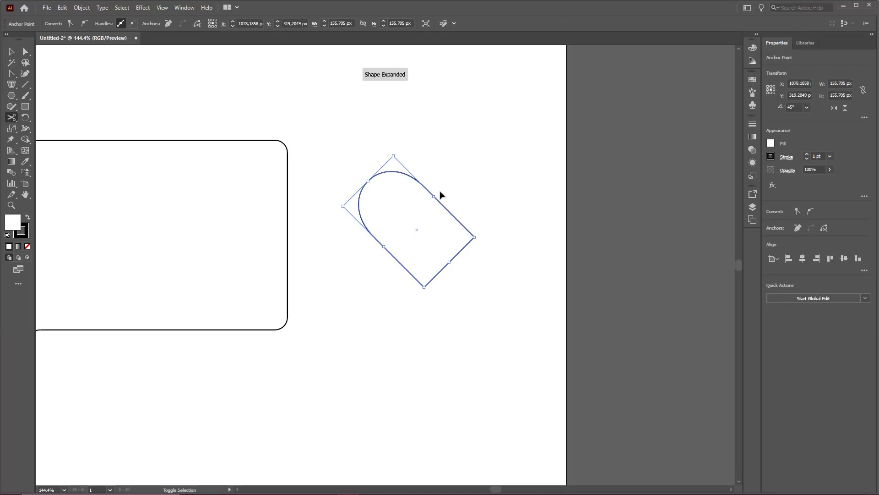
mouse_move(434, 196)
left_mouse_down()
mouse_move(466, 176)
mouse_move(481, 185)
mouse_move(473, 238)
left_mouse_up()
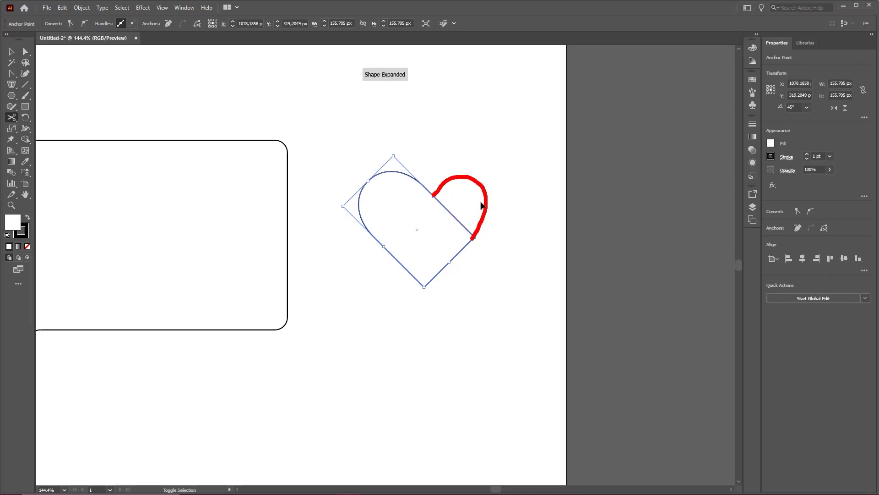
key("Escape")
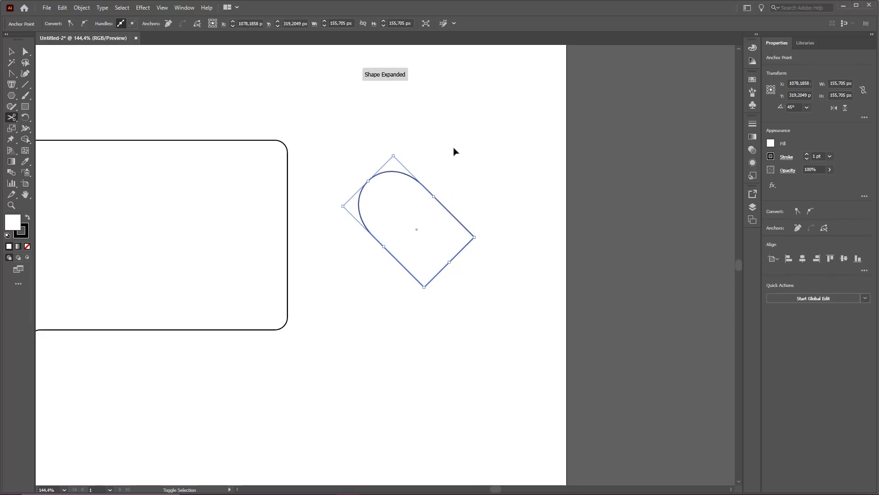
mouse_move(451, 107)
left_mouse_down()
mouse_move(367, 180)
mouse_move(422, 171)
mouse_move(375, 178)
mouse_move(383, 182)
mouse_move(357, 122)
mouse_move(165, 34)
mouse_move(170, 9)
left_mouse_up()
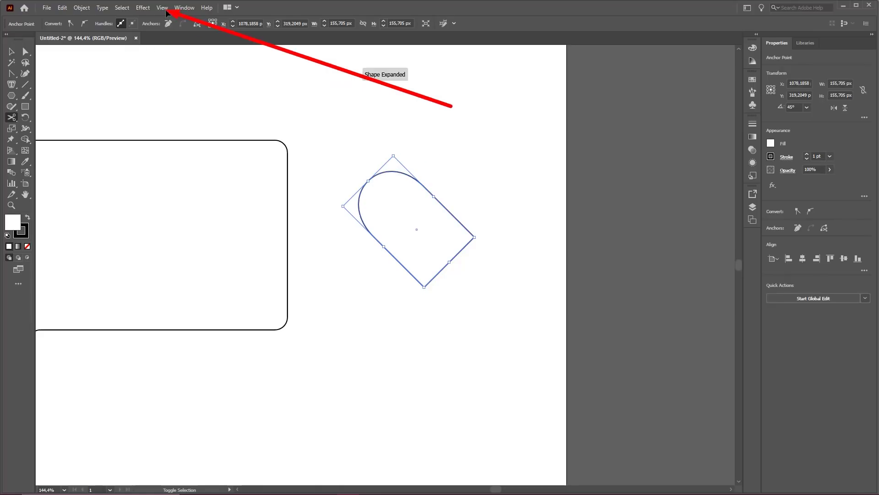
key("Escape")
Show the rulers and place a horizontal guide touching the top of the shape's rounded lobe
left_click(163, 9)
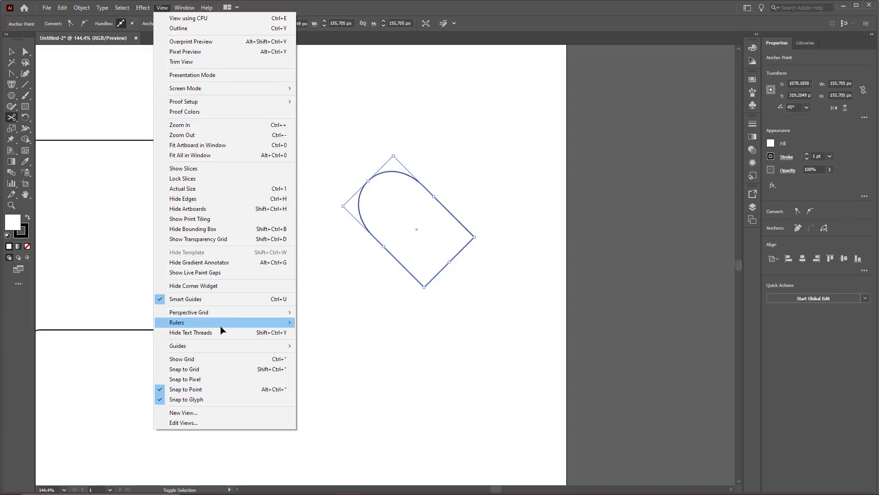
mouse_move(186, 325)
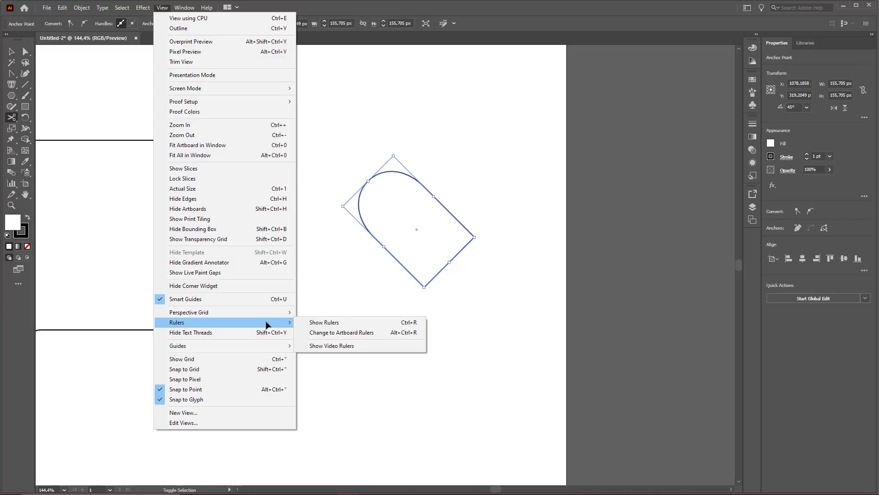
left_click(328, 323)
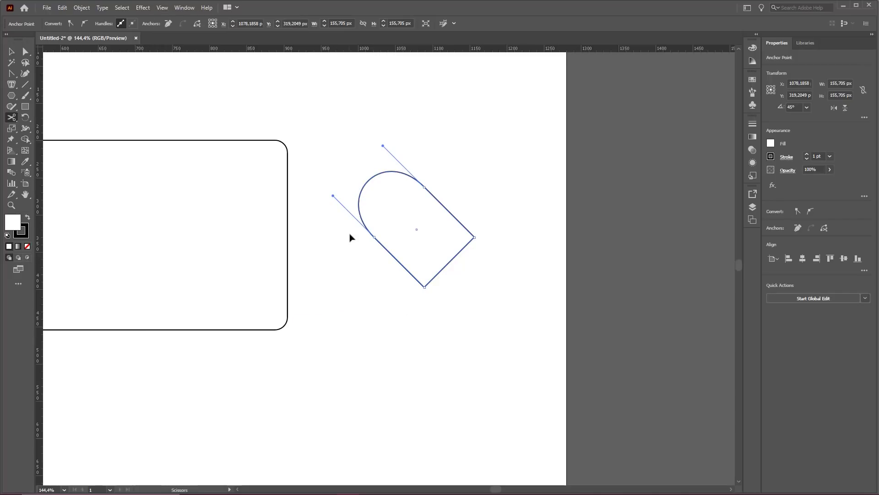
mouse_move(297, 229)
left_mouse_down()
mouse_move(338, 49)
mouse_move(353, 75)
mouse_move(359, 159)
mouse_move(389, 161)
mouse_move(405, 173)
mouse_move(393, 173)
left_mouse_up()
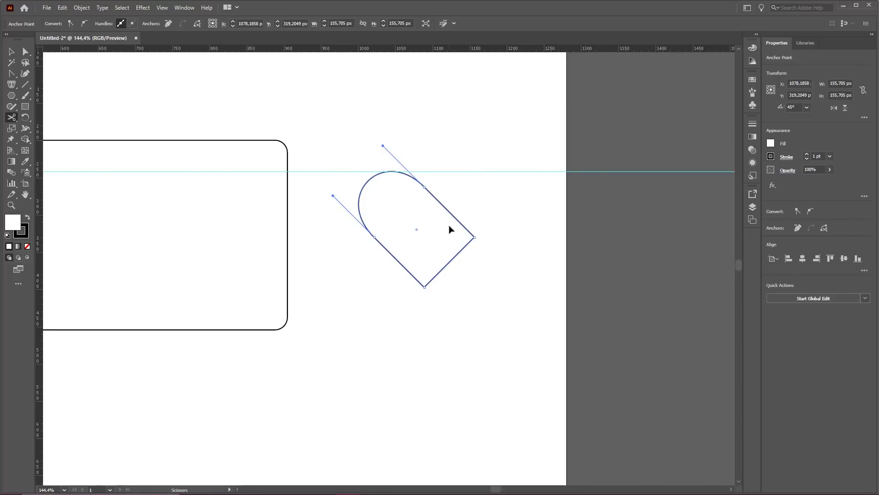
Bend the shape's upper-right edge outward with the Anchor Point Tool into a second rounded lobe reaching the guide, forming a heart
key("v")
left_click_drag(491, 199, 436, 250)
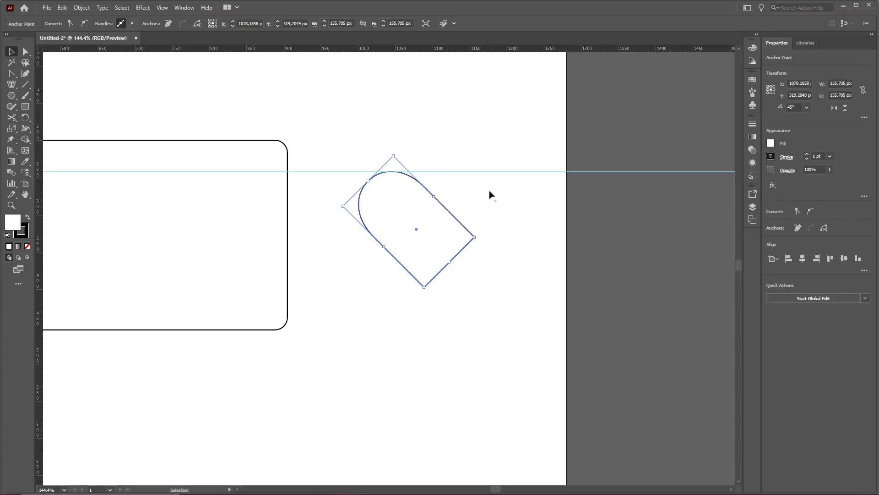
left_click_drag(489, 192, 429, 243)
left_click_drag(494, 277, 436, 230)
key("a")
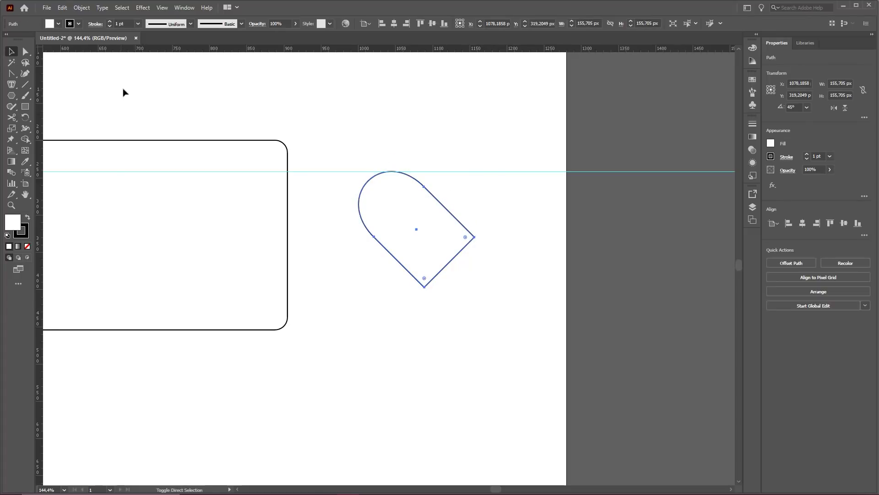
left_click(11, 74)
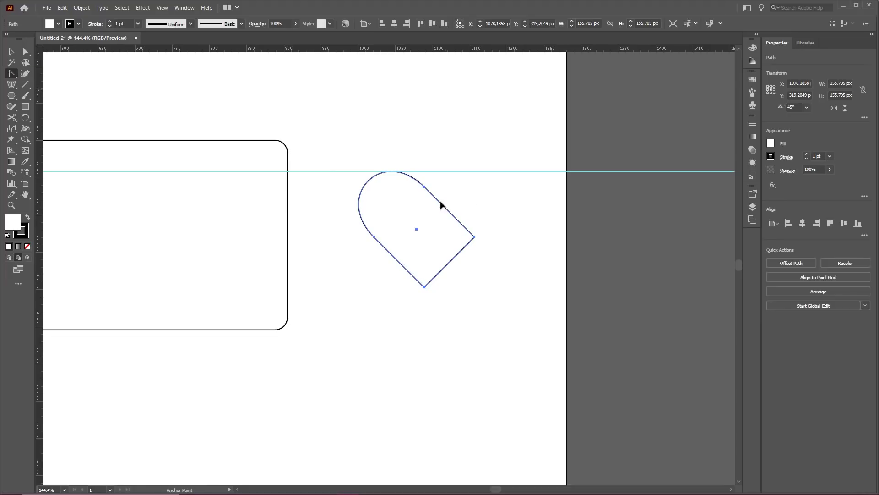
left_click_drag(441, 204, 456, 256)
key("v")
key("ctrl+shift+a")
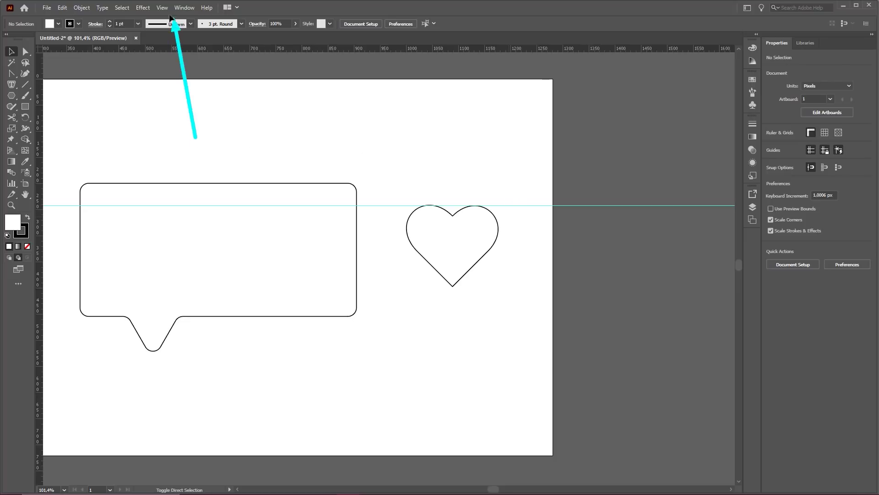
Clear all guides from the document
left_click(162, 8)
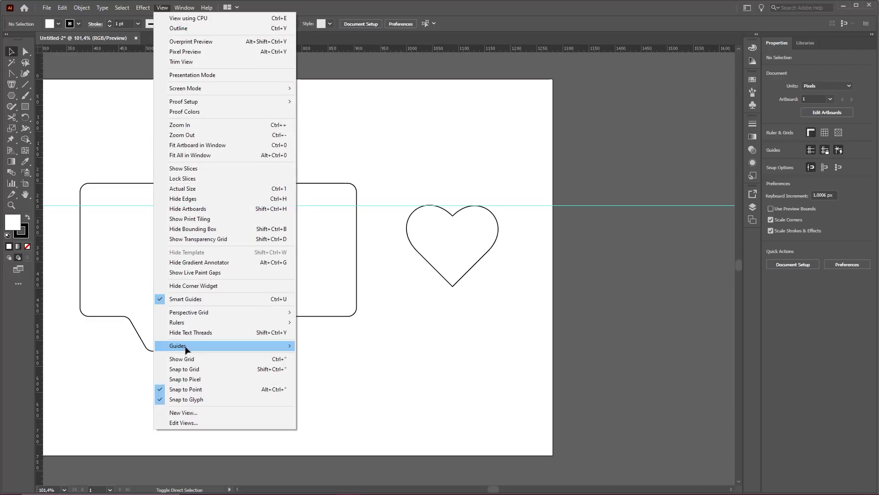
mouse_move(193, 350)
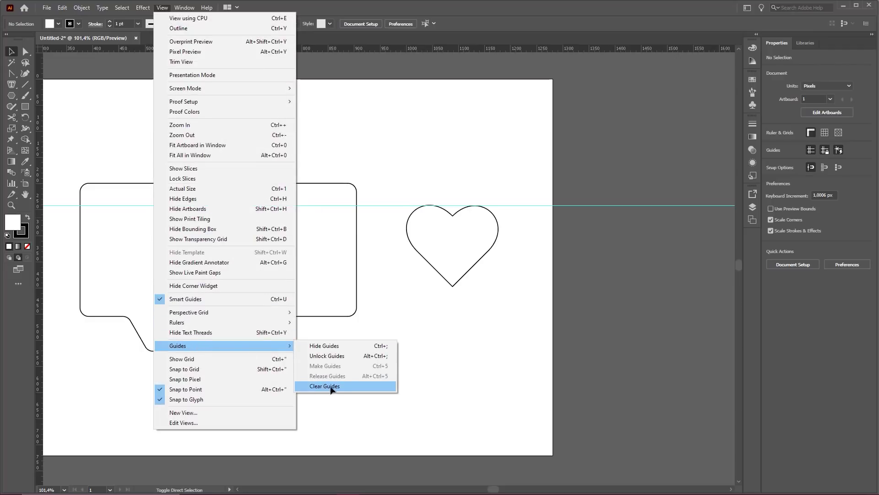
left_click(332, 388)
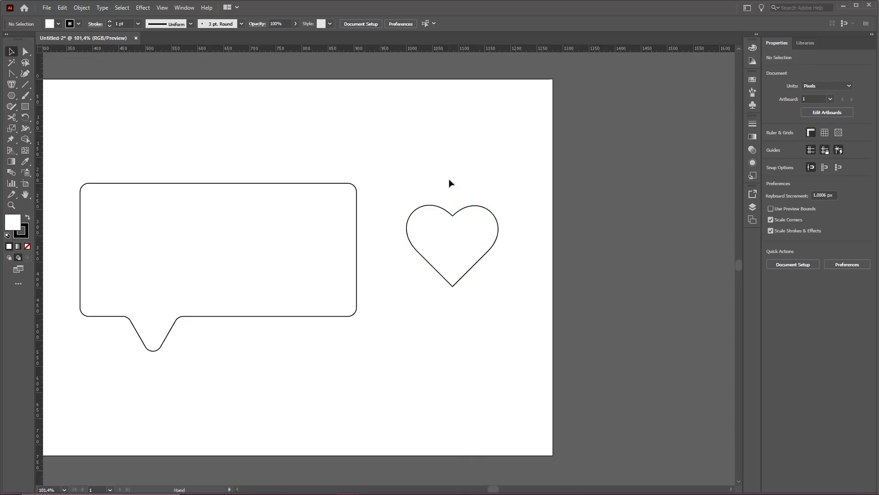
Move the heart into the left part of the speech bubble, centring its tip above the bubble's tail
left_click_drag(451, 182, 519, 190)
left_click_drag(519, 241, 228, 249)
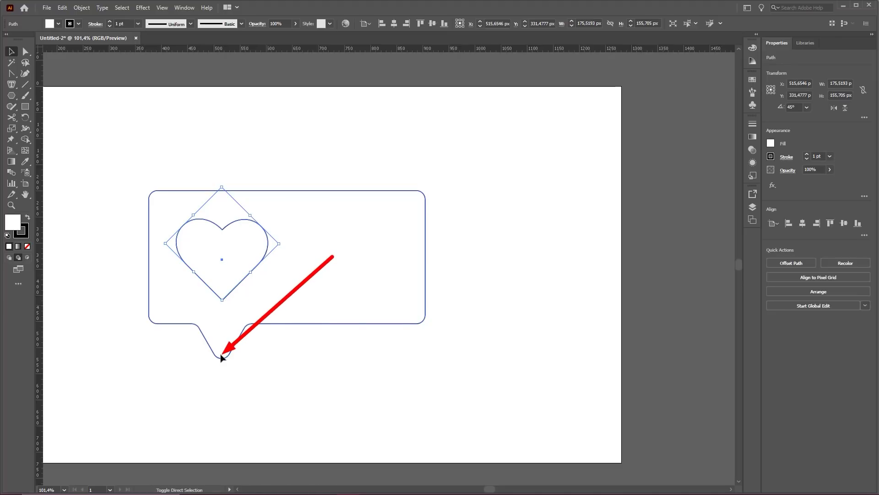
left_click_drag(237, 256, 339, 307)
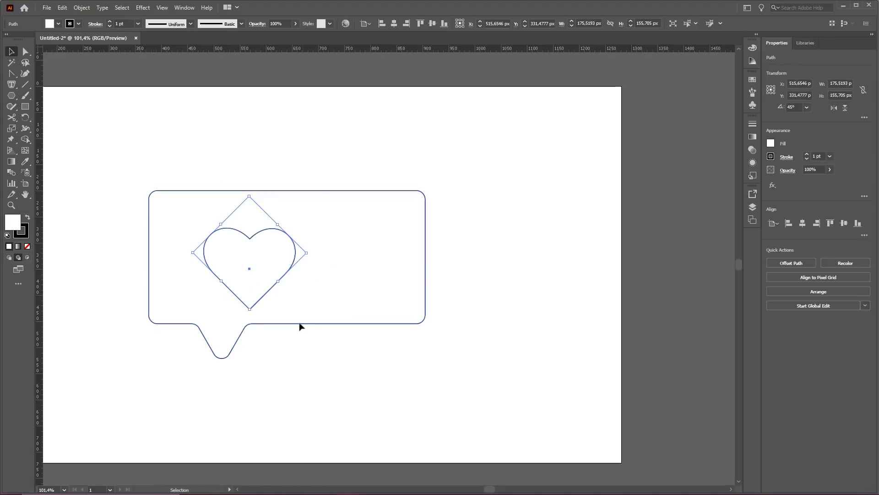
left_click_drag(265, 259, 214, 258)
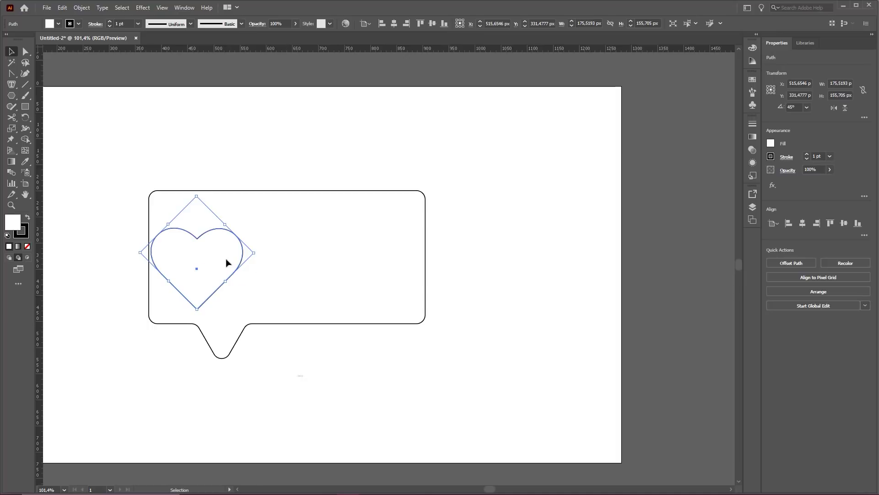
left_click_drag(229, 252, 248, 252)
left_click(354, 370)
key("Left")
key("Left")
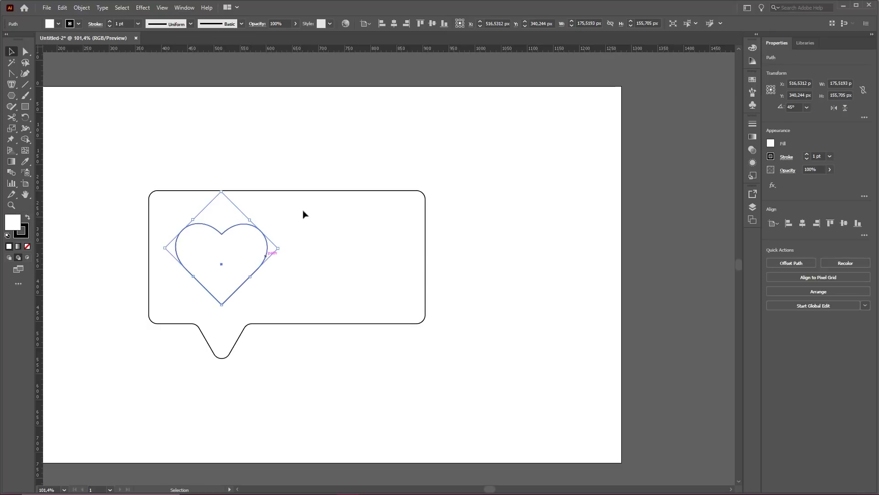
key("ctrl+2")
left_click_drag(232, 189, 232, 231)
left_click_drag(148, 249, 174, 247)
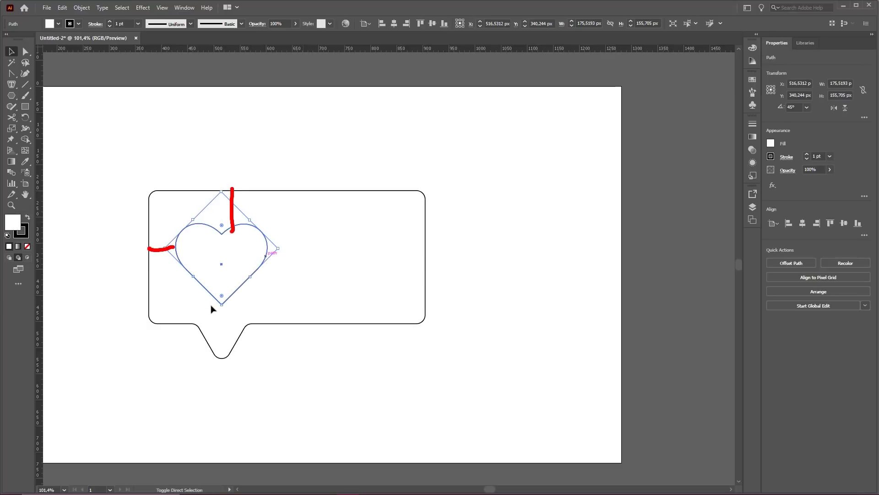
left_click_drag(209, 293, 191, 321)
left_click_drag(238, 289, 254, 321)
left_click(420, 159)
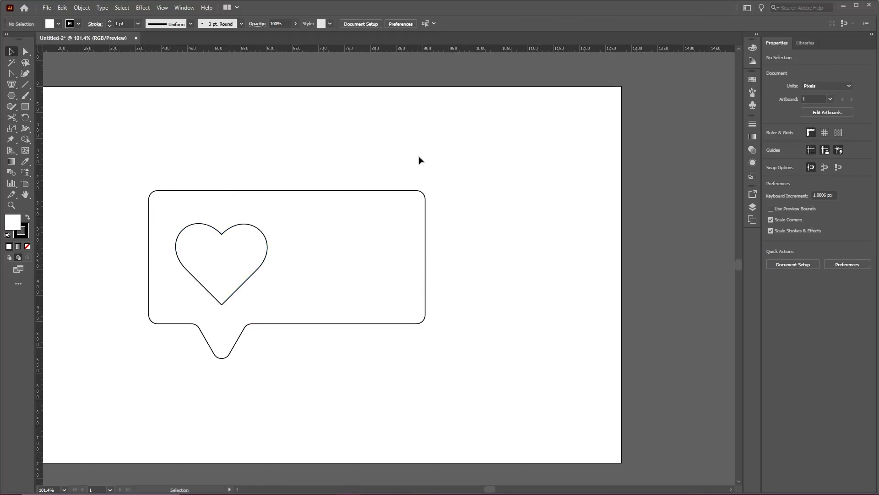
Fine-tune the heart's position in small vertical and horizontal nudges so it sits evenly above the bubble's tail, and deselect it
left_click(238, 245)
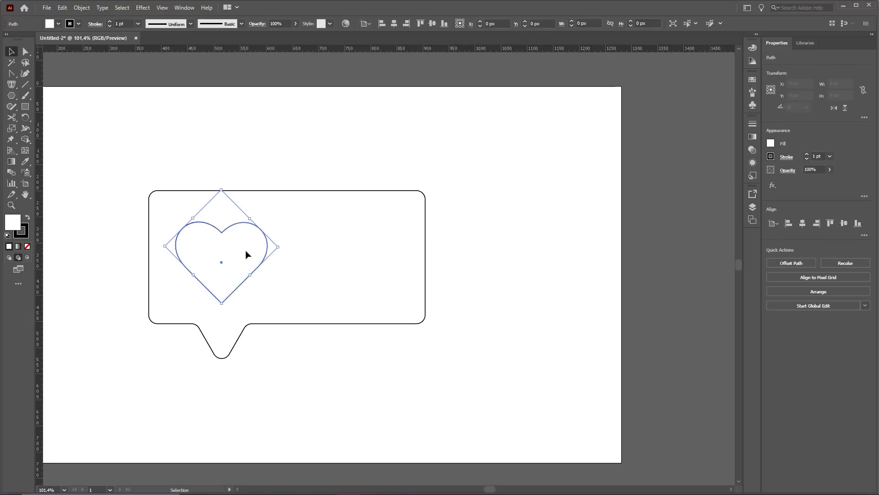
key("Up")
key("Up")
key("Up")
key("Down")
key("Down")
key("Down")
key("Down")
key("Down")
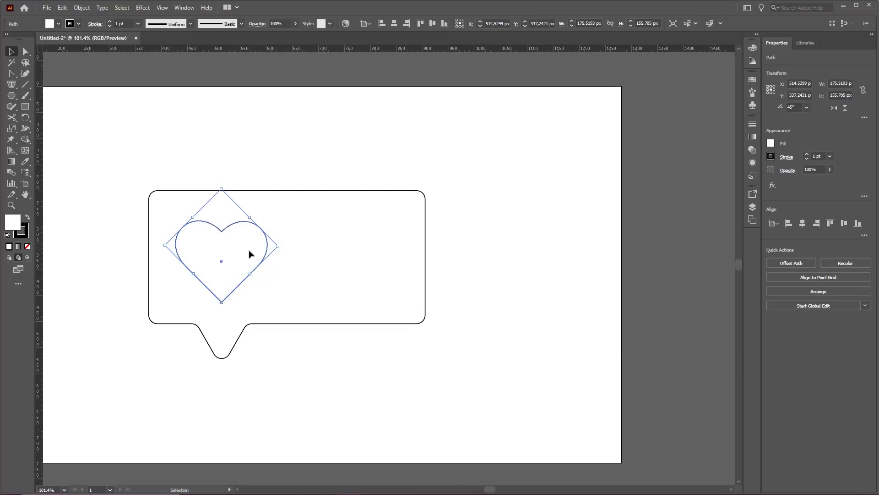
key("Up")
key("Down")
key("Down")
key("Left")
key("Left")
key("Right")
key("Right")
key("Right")
key("Right")
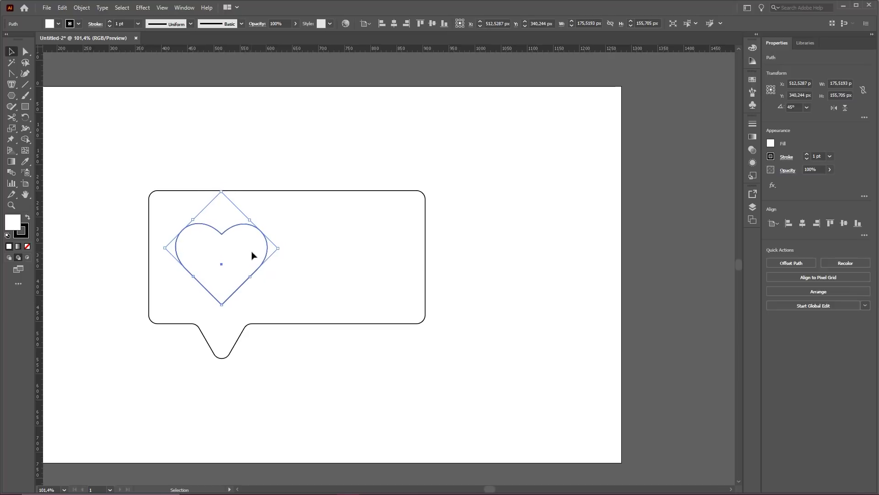
key("Left")
key("Left")
left_click(299, 362)
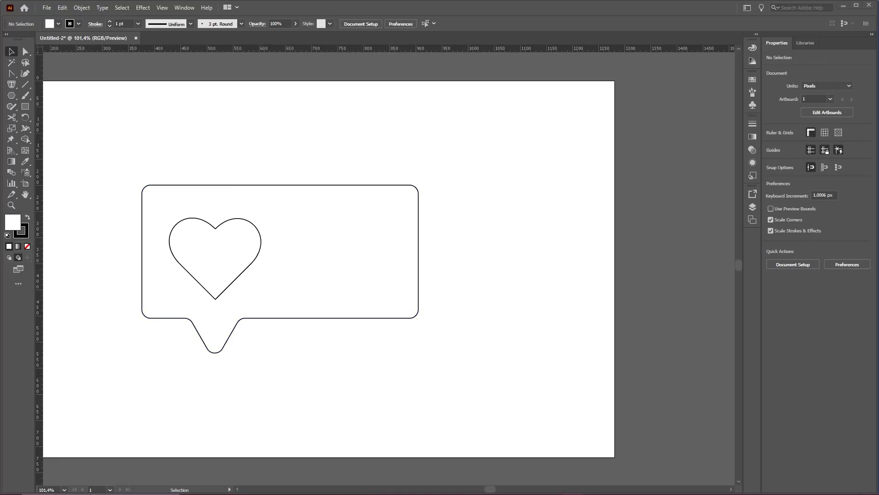
Add the text 54 with the Type Tool in the empty area above and to the right of the speech bubble, and select its characters
scroll(443, 265, "down", 2)
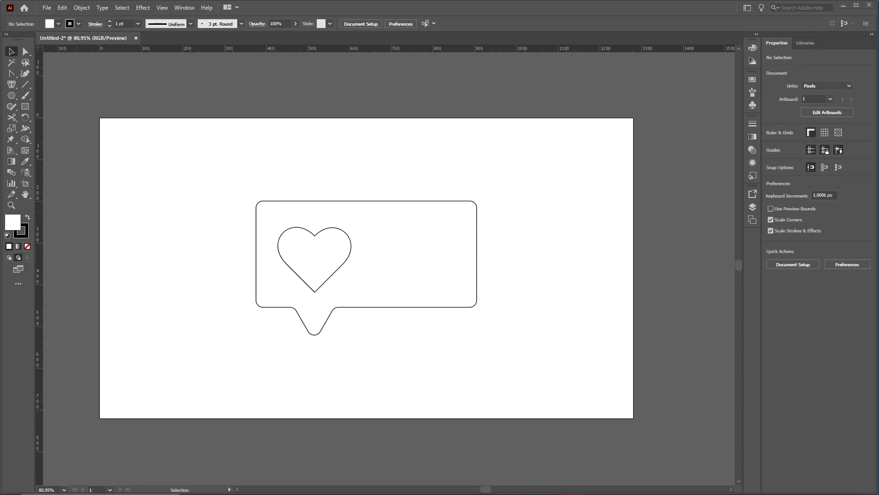
key("z")
left_click_drag(407, 273, 449, 288)
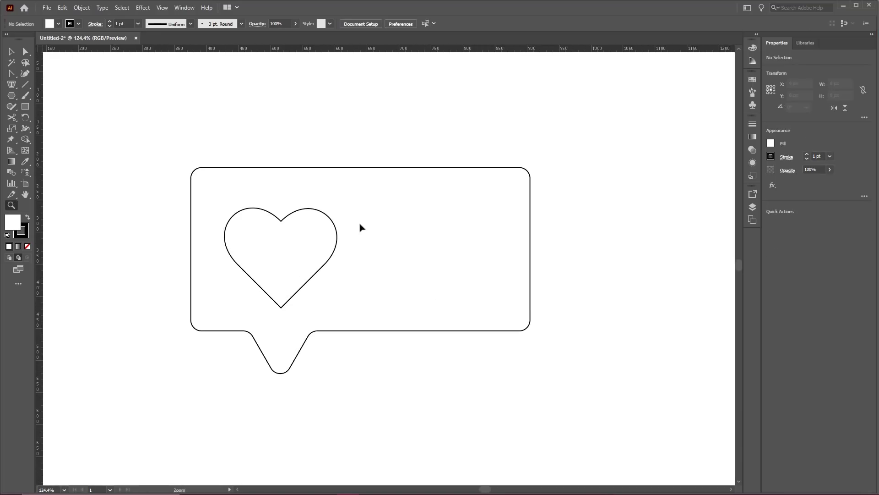
left_click(13, 86)
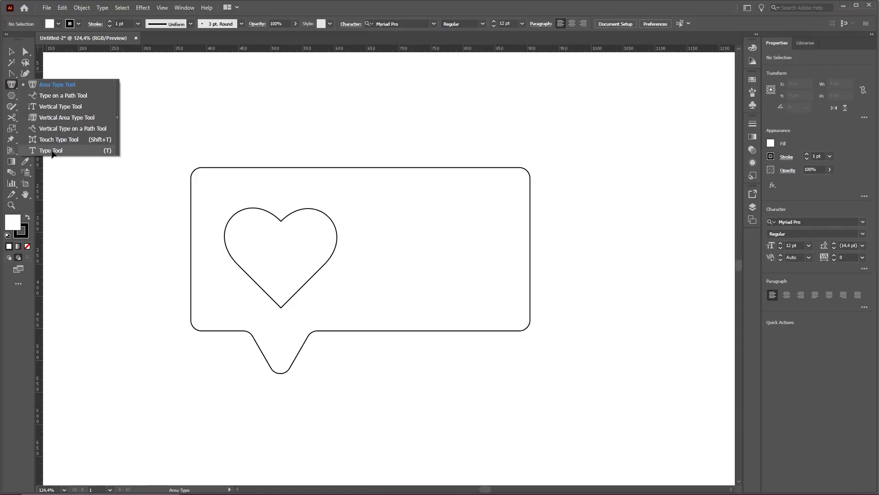
left_click(56, 151)
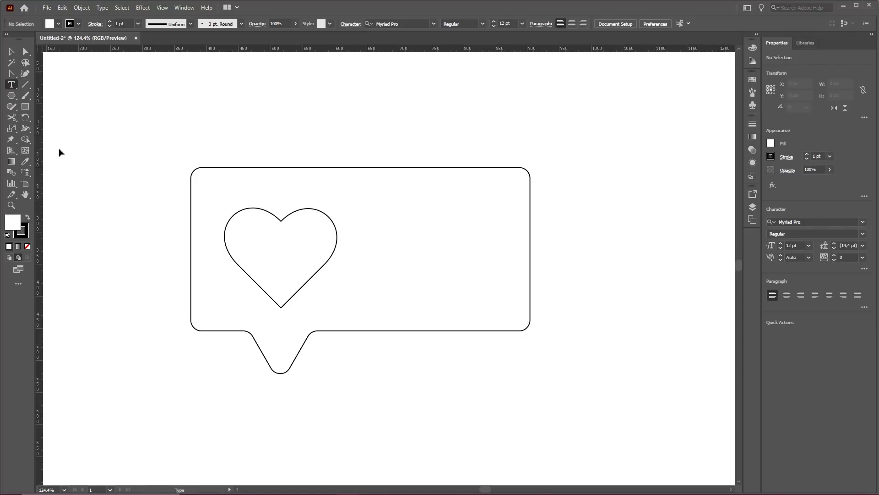
left_click(570, 137)
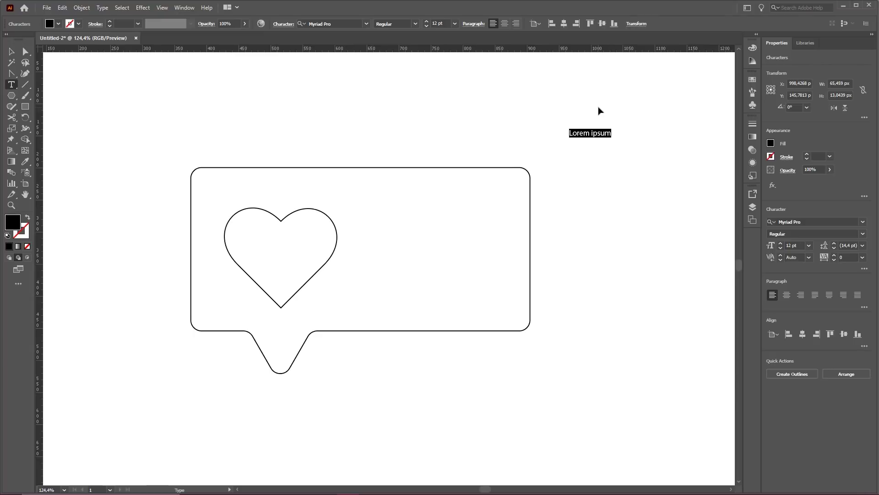
type("54")
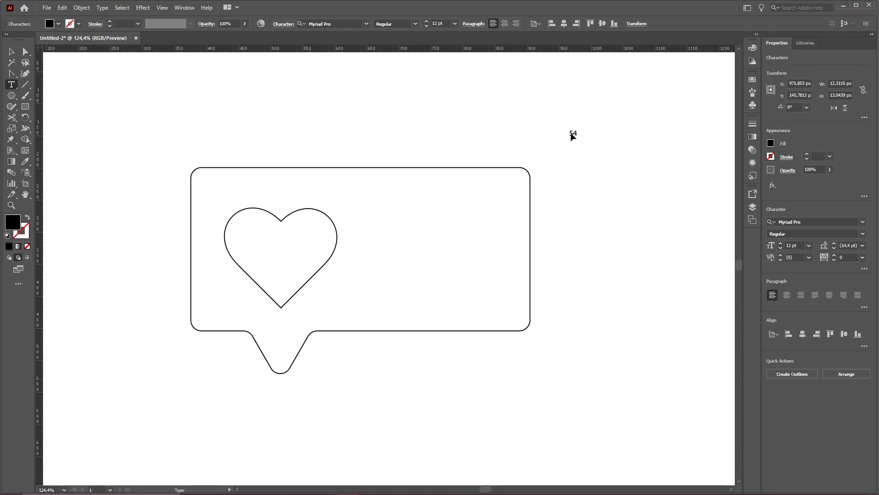
left_click_drag(570, 132, 578, 133)
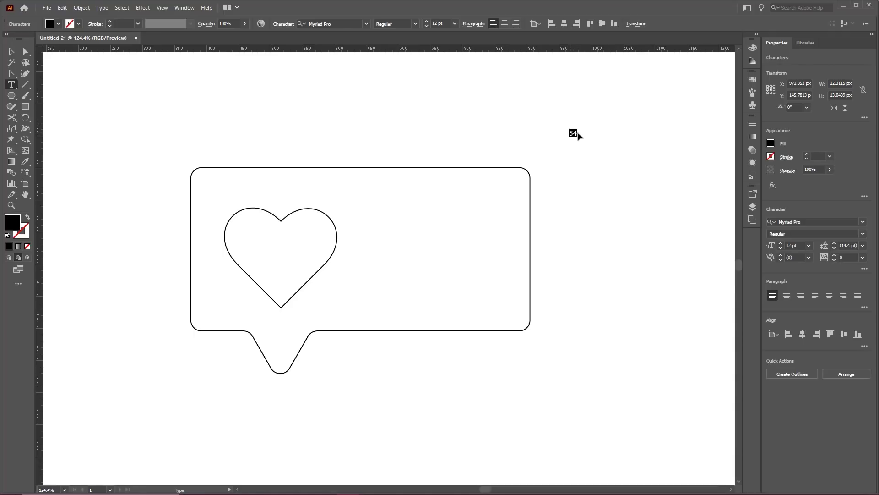
left_click(808, 224)
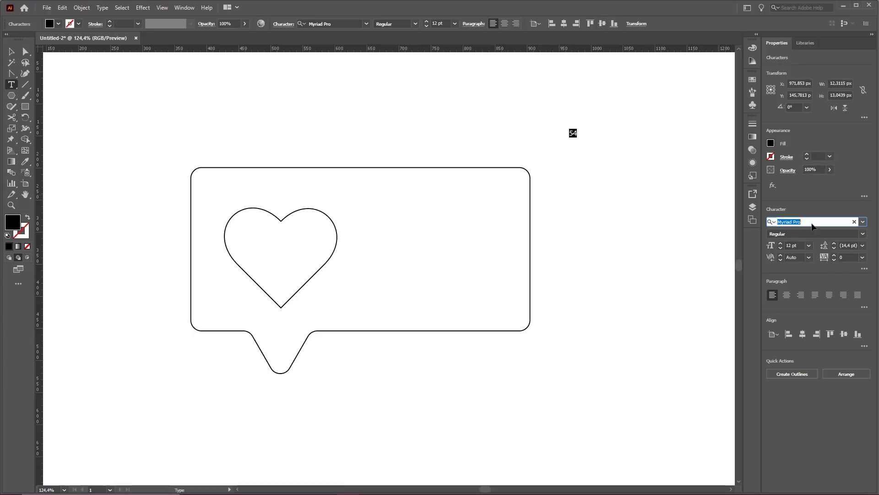
type("alfa")
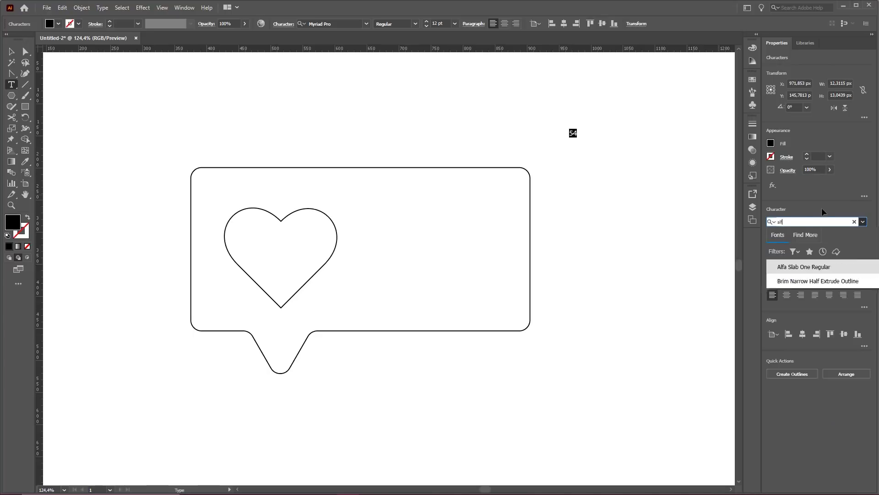
key("Return")
key("Return")
key("ctrl+z")
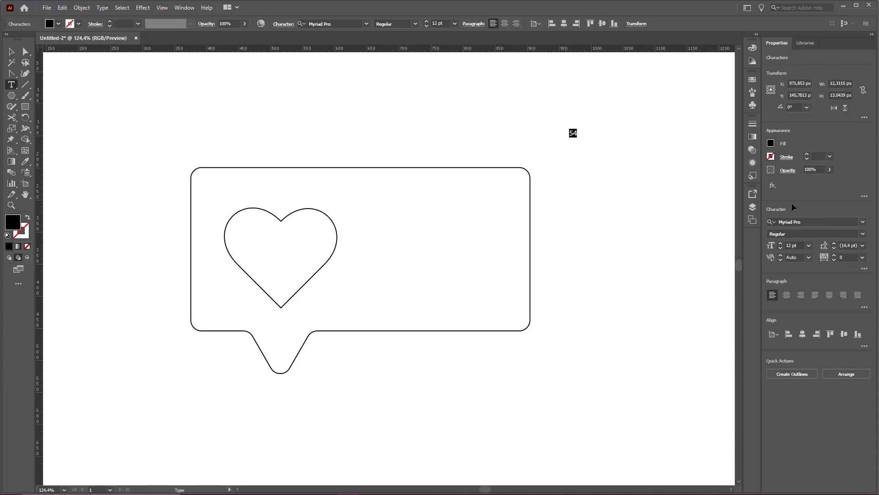
Set the font of the number 54 to Alfa Slab One Regular
left_click(811, 222)
type("alfa s")
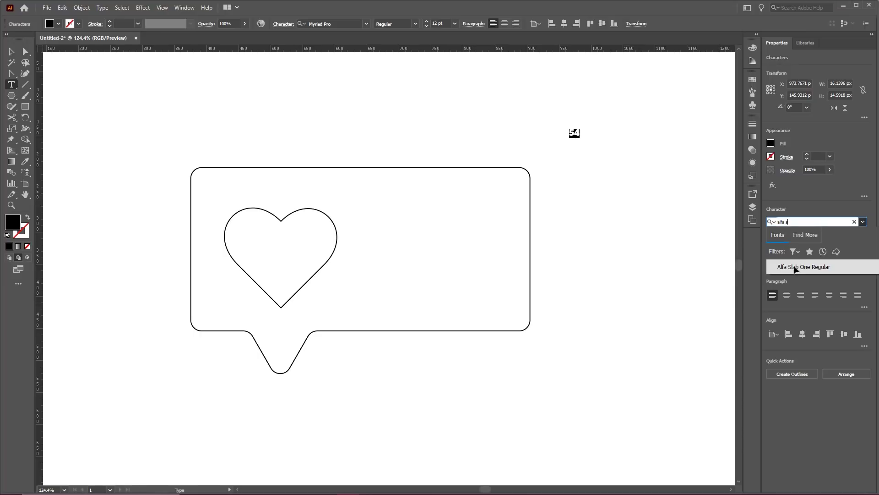
left_click(794, 267)
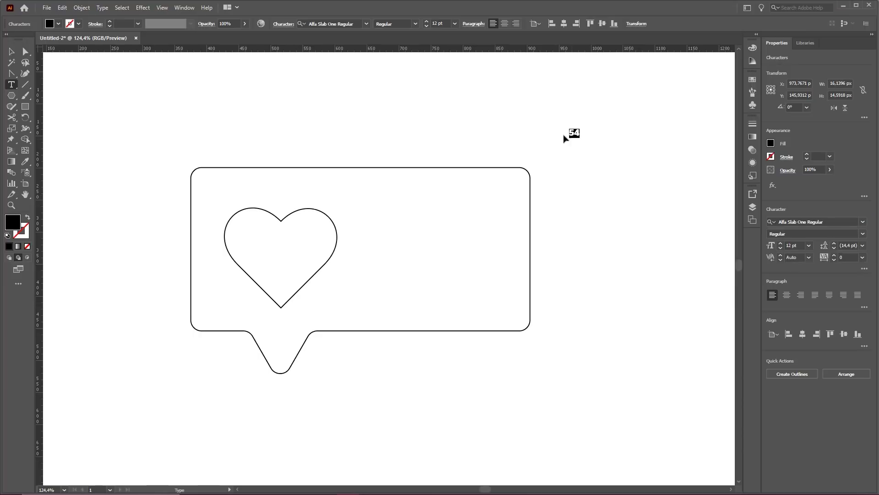
Scale the number 54 up proportionally to about 92 pt
left_click(10, 53)
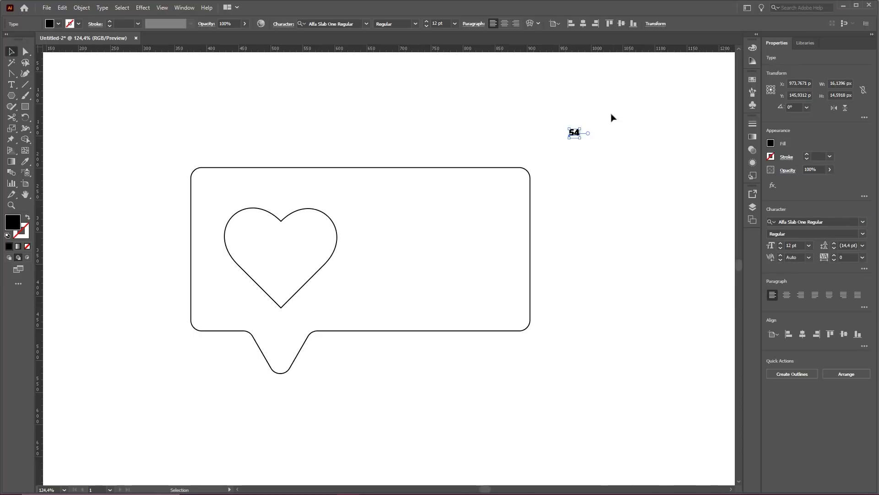
left_click_drag(579, 129, 651, 69)
left_click_drag(631, 96, 495, 238)
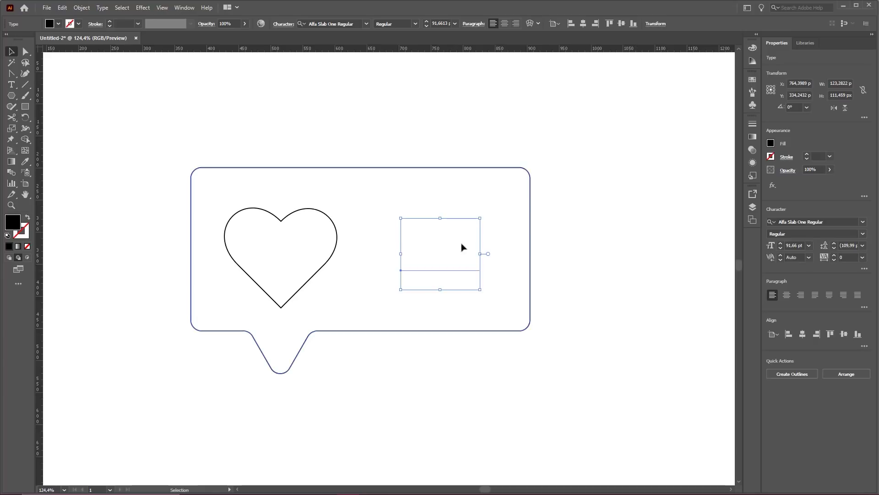
mouse_move(433, 246)
left_mouse_down()
mouse_move(454, 229)
mouse_move(435, 251)
left_mouse_up()
key("ctrl+z")
key("ctrl+z")
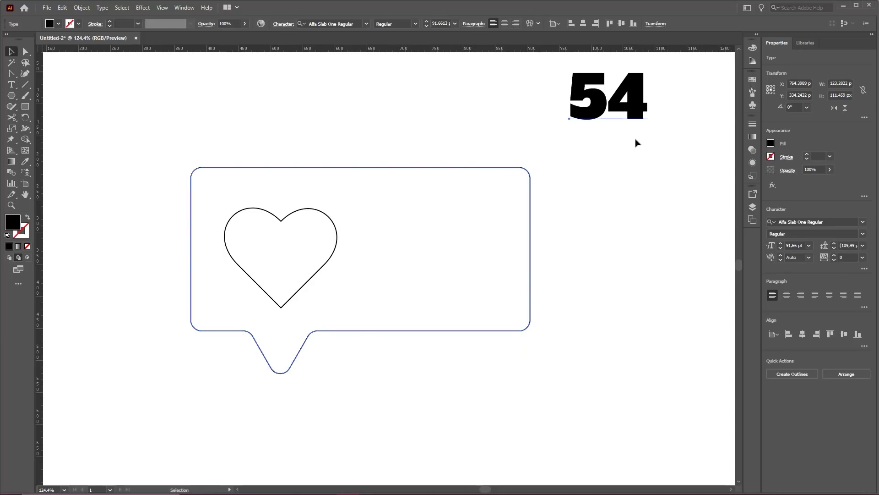
Move the number 54 down so it overlaps the speech bubble's right edge, and bring it to the front
left_click_drag(629, 104, 567, 253)
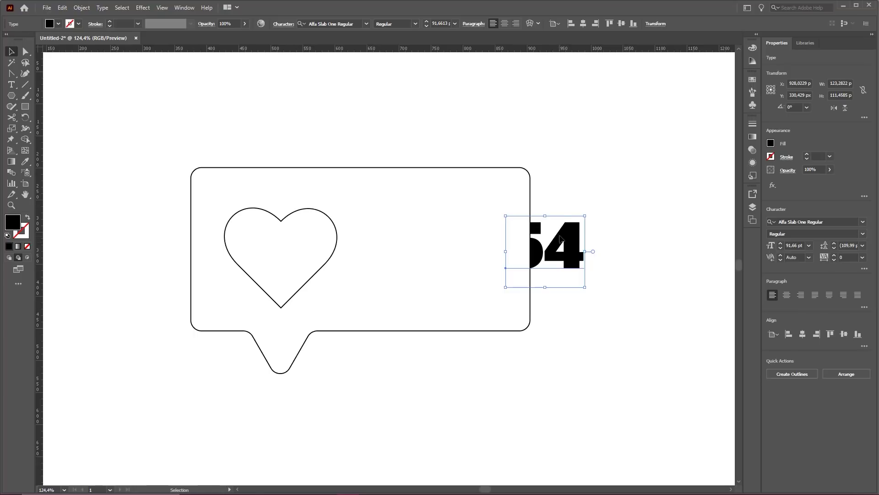
right_click(560, 237)
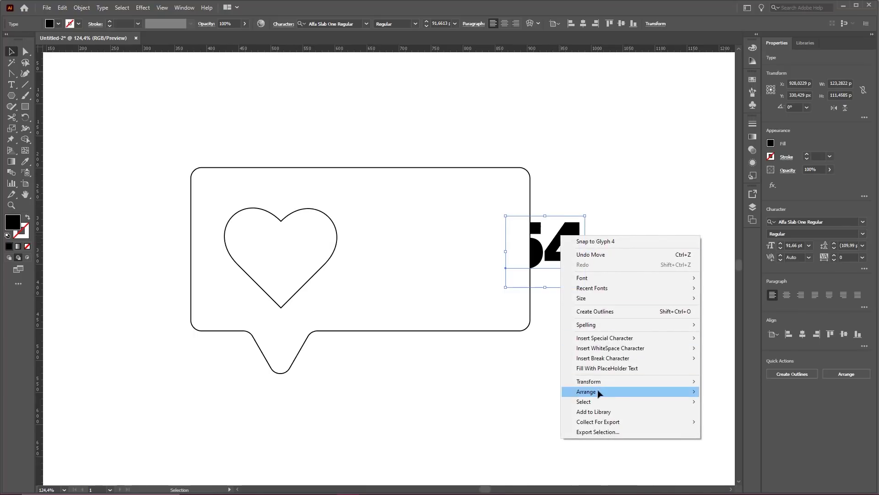
mouse_move(600, 392)
left_click(727, 394)
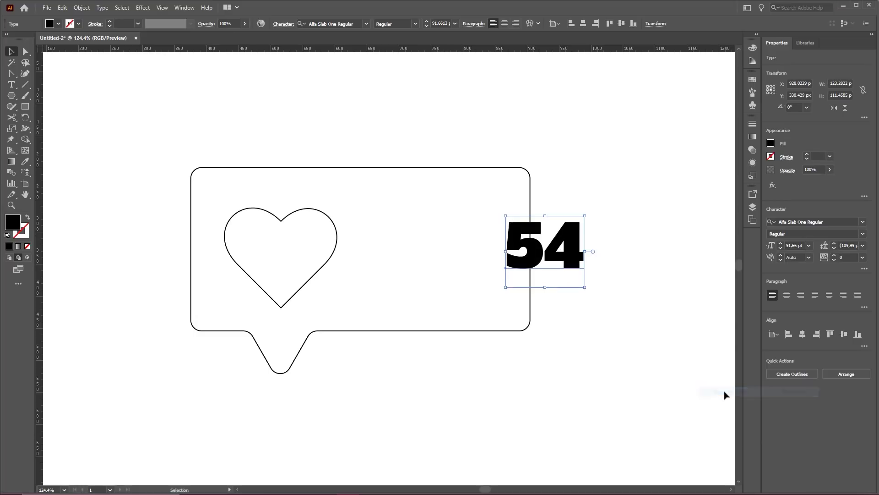
Move the number 54 inside the speech bubble beside the heart and scale it up to about 148 pt
left_click(10, 258)
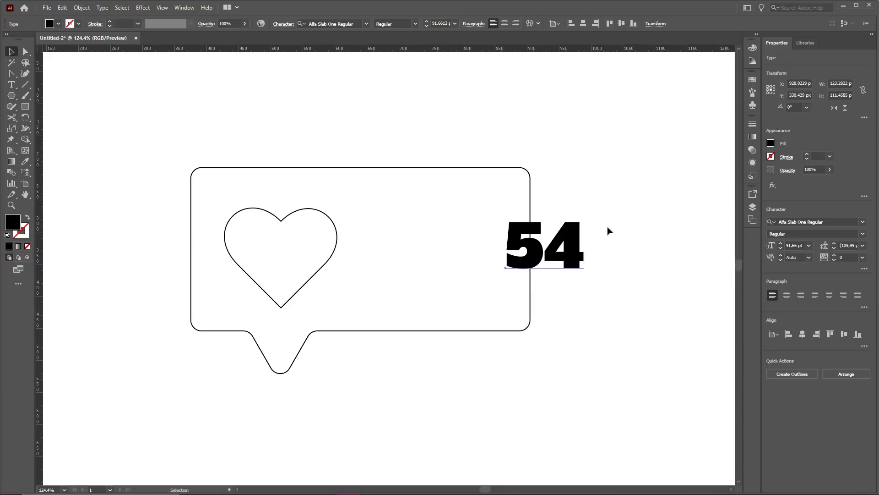
left_click_drag(571, 245, 457, 251)
left_click_drag(471, 223, 499, 198)
left_click_drag(499, 294, 518, 309)
left_click_drag(489, 253, 466, 257)
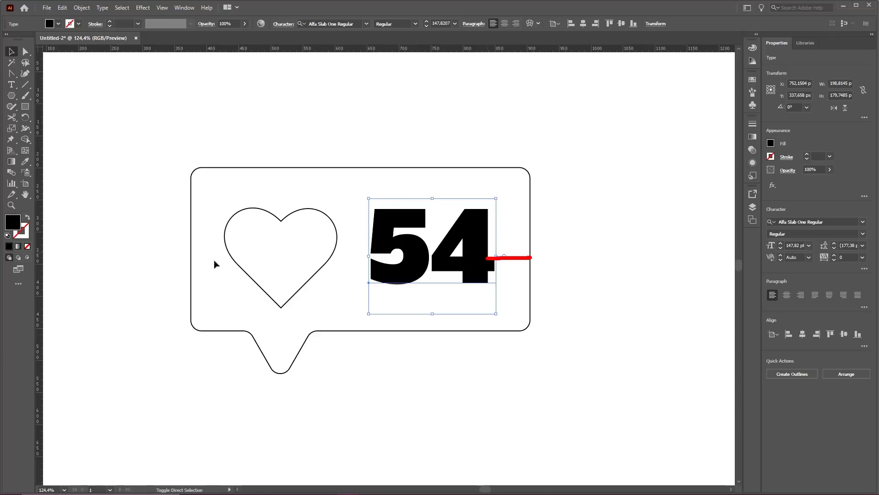
left_click_drag(190, 239, 221, 236)
left_click_drag(422, 172, 418, 204)
left_click_drag(401, 283, 399, 327)
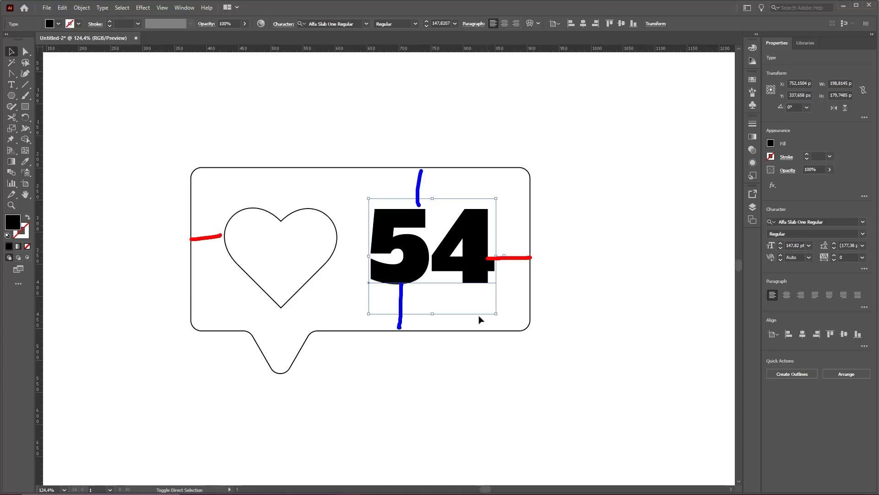
left_click(563, 320)
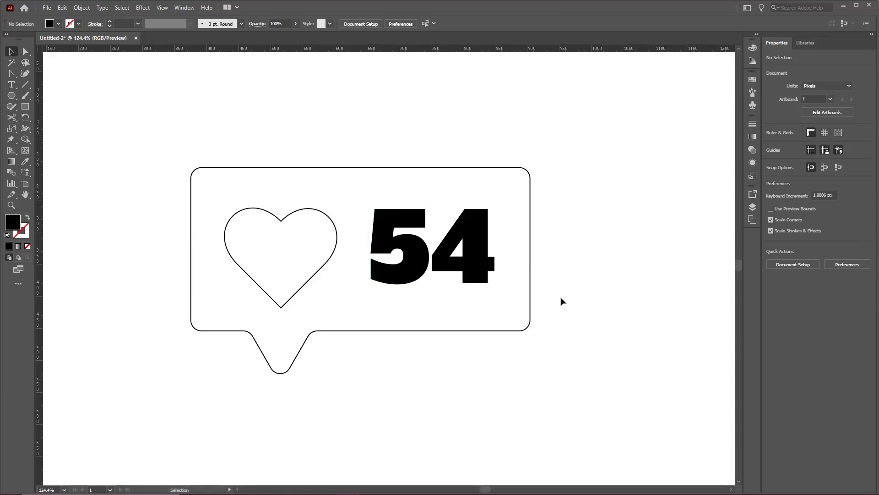
key("ctrl+plus")
key("ctrl+plus")
key("ctrl+plus")
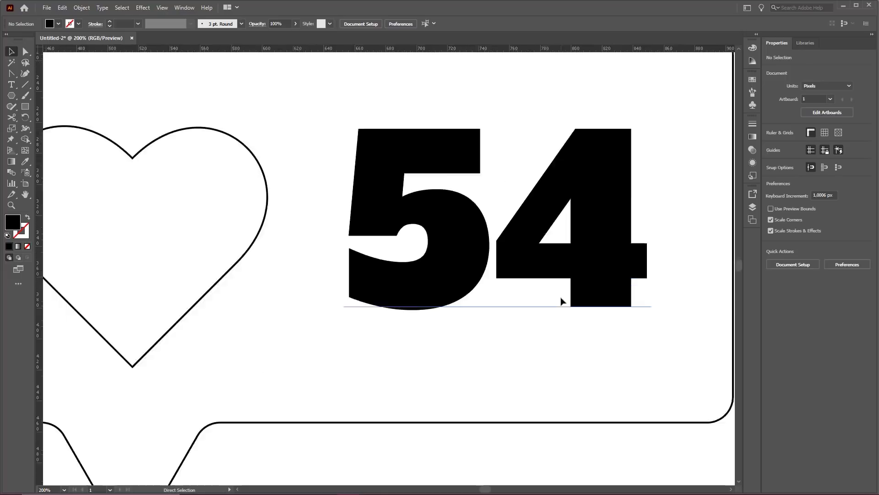
key("ctrl+minus")
key("ctrl+minus")
key("ctrl+minus")
key("ctrl+minus")
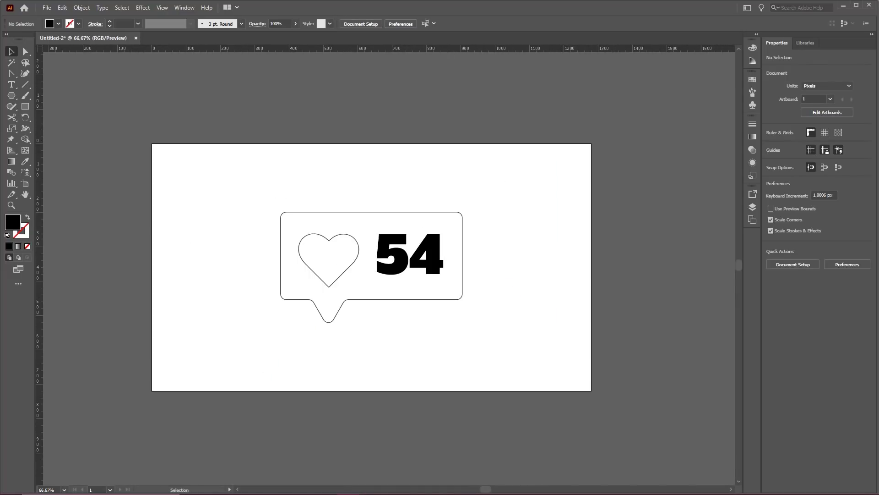
scroll(460, 274, "up", 1)
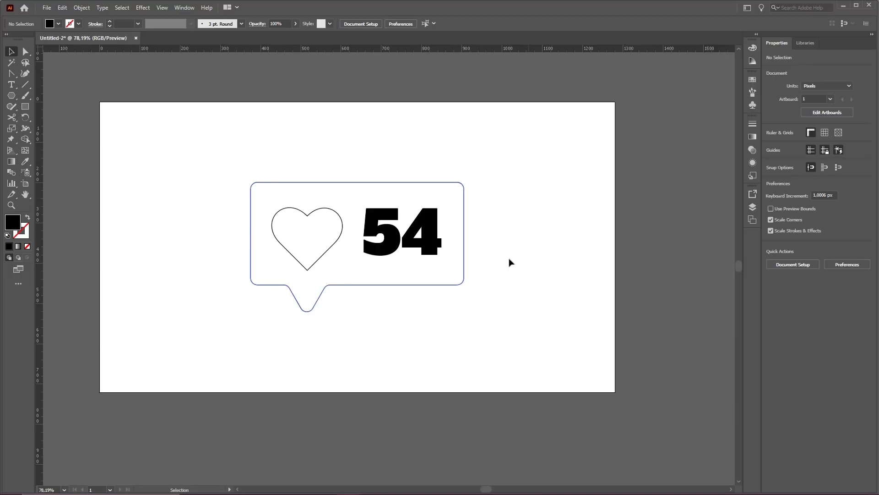
left_click_drag(509, 263, 523, 271)
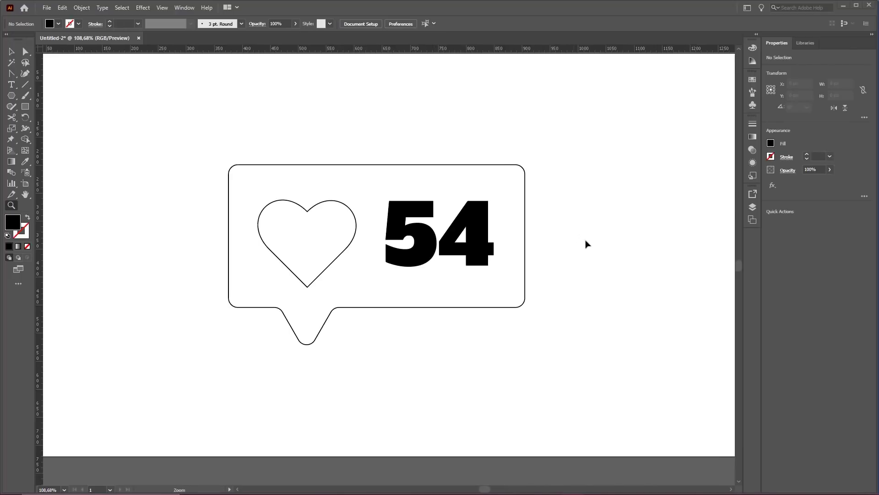
left_click_drag(547, 216, 540, 231)
Fill the speech bubble with the purple colour 86269b and deselect it
key("v")
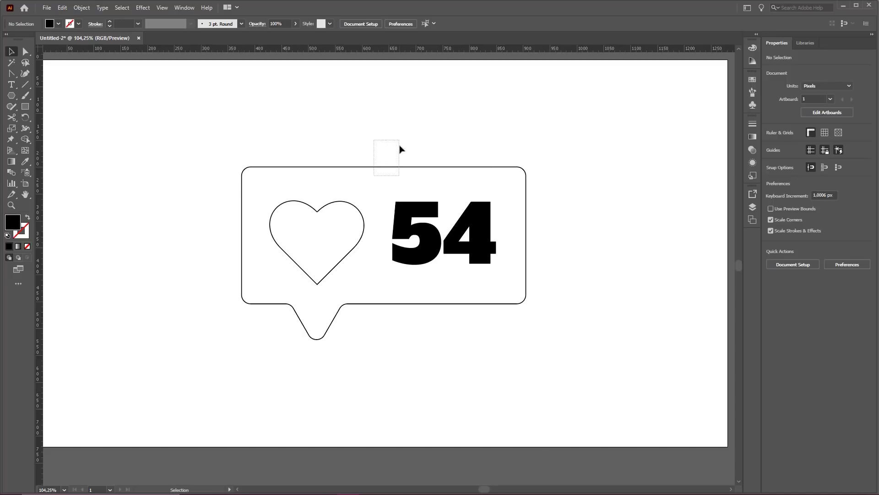
left_click(391, 169)
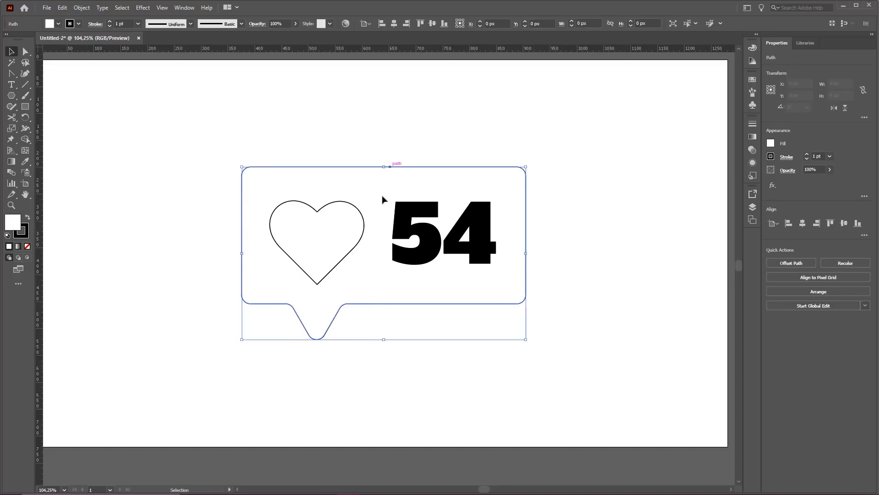
key("ctrl")
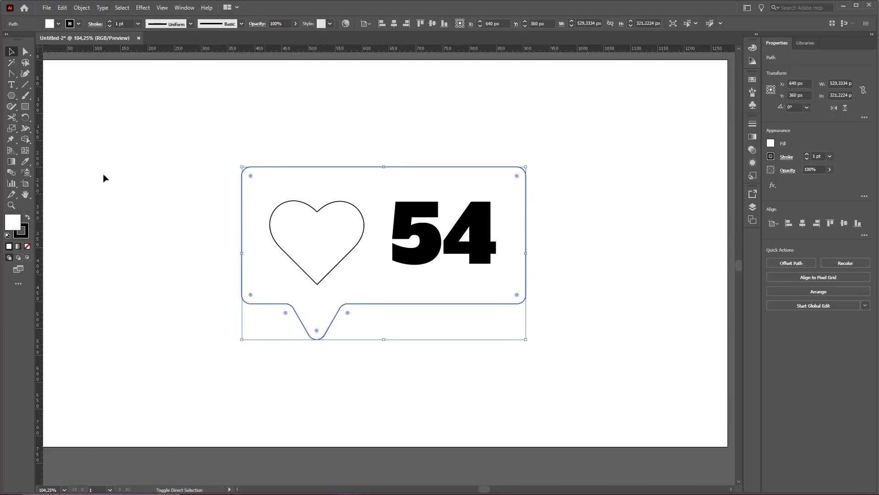
double_click(15, 223)
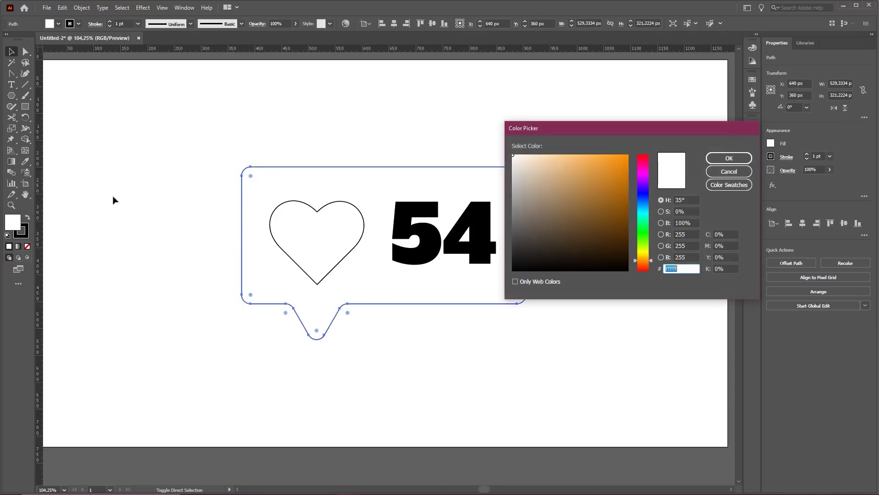
left_click_drag(592, 130, 604, 82)
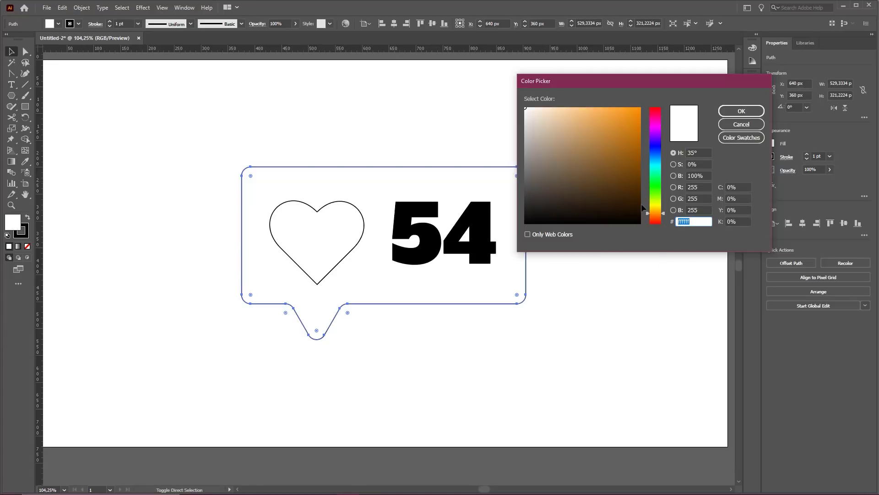
type("86269b")
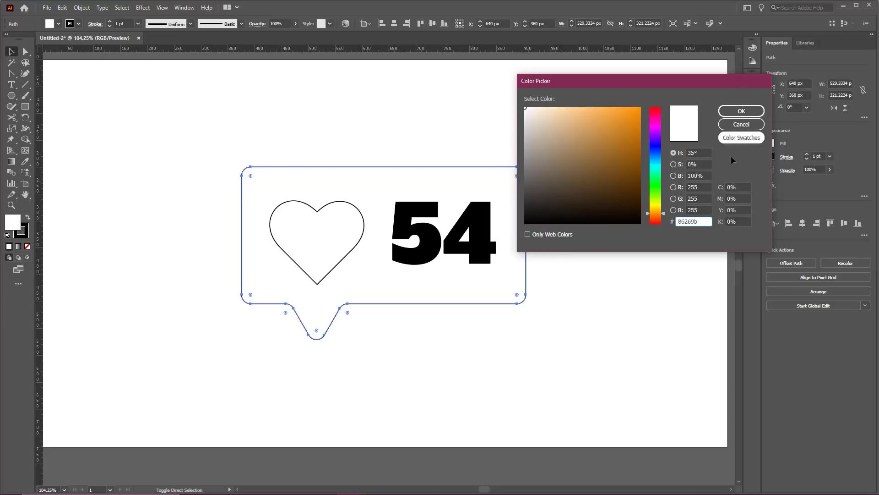
left_click(732, 111)
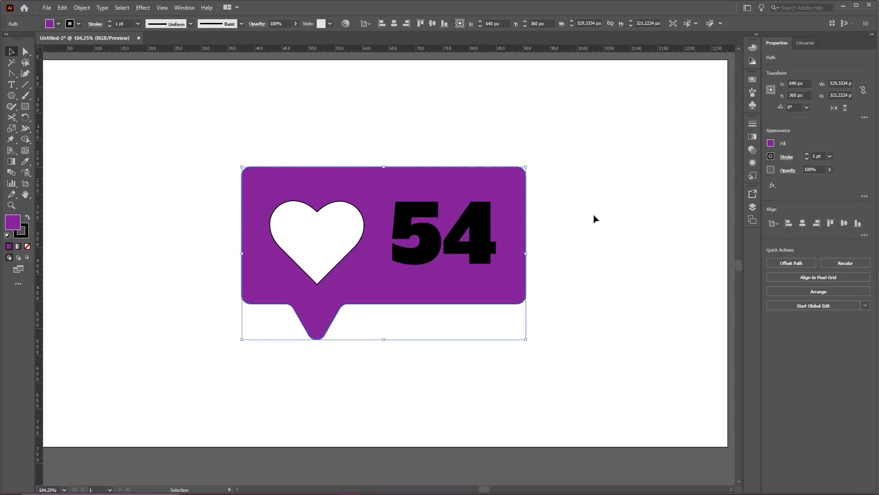
left_click(604, 225)
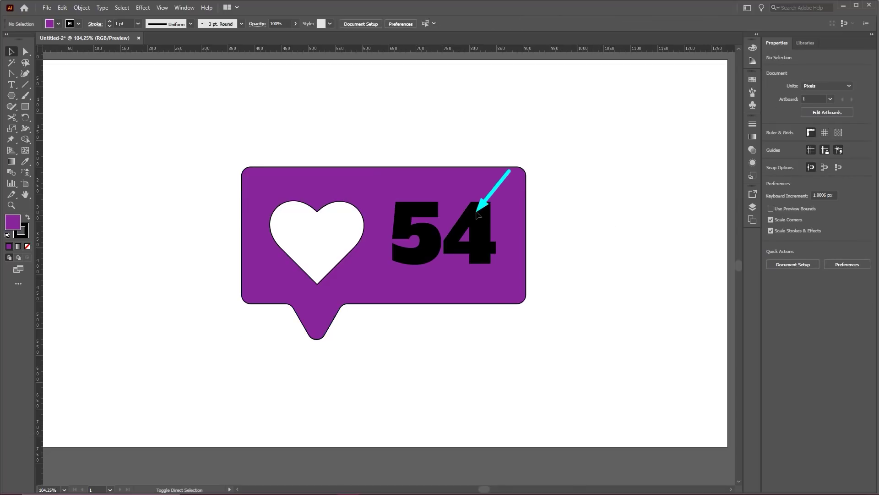
left_click(341, 226)
left_click(427, 216, "shift")
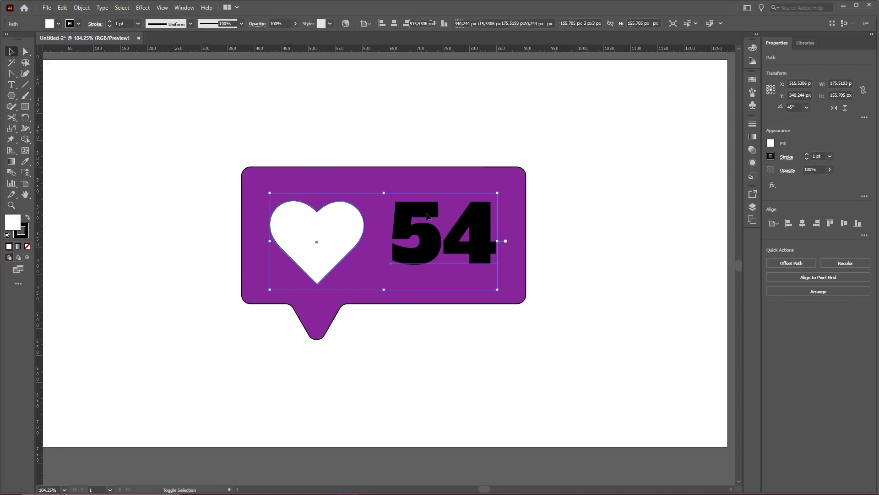
left_click(420, 136)
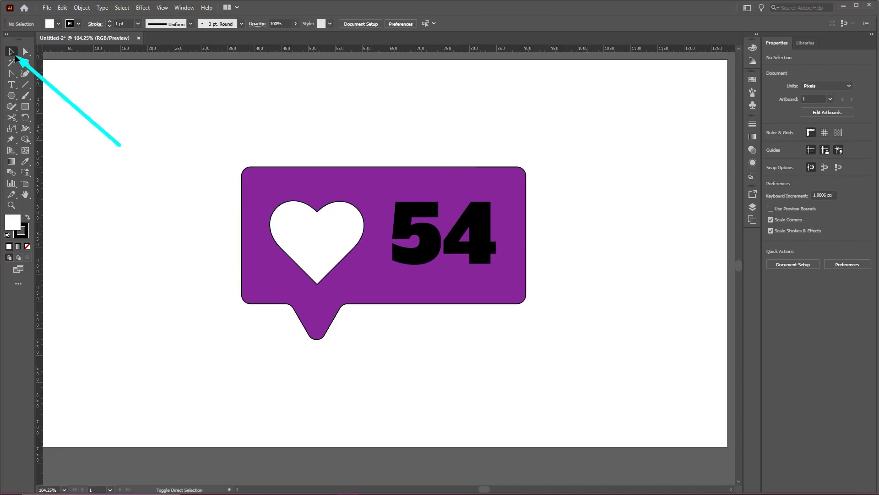
Fill both the heart and the number 54 with the off-white colour f5f3e9
left_click(321, 227)
left_click(409, 228, "shift")
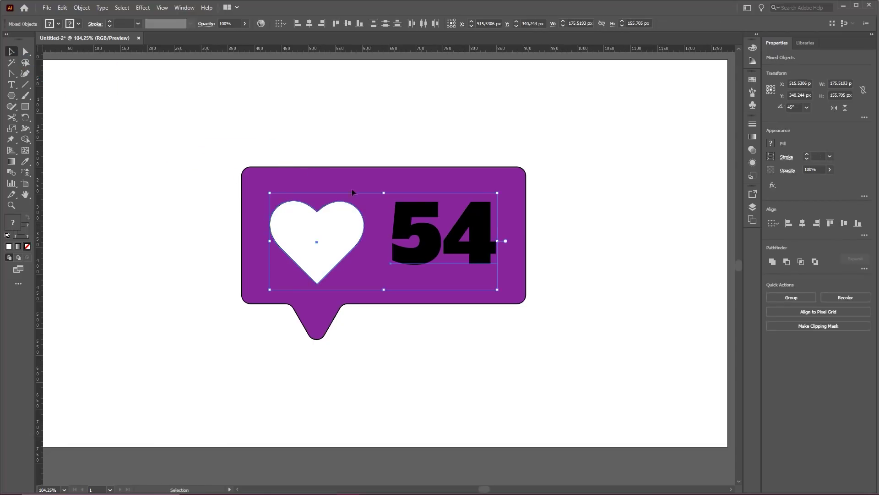
double_click(14, 225)
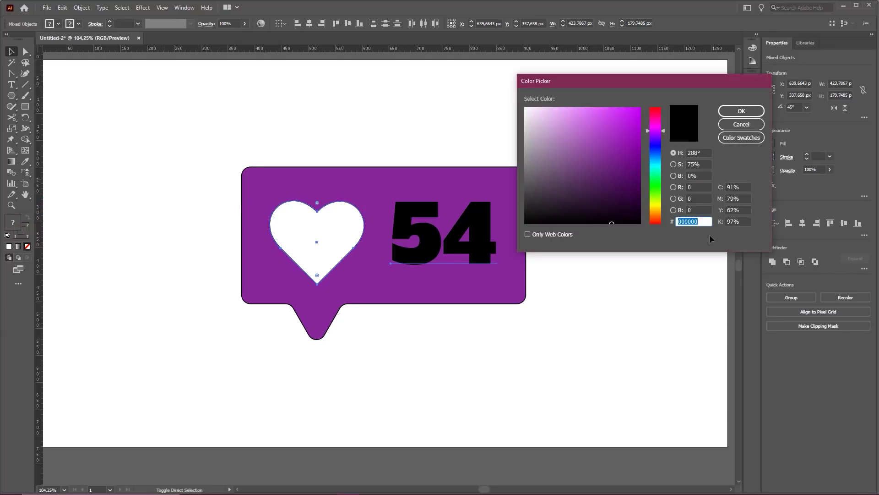
type("f5f3e9")
left_click_drag(636, 86, 670, 95)
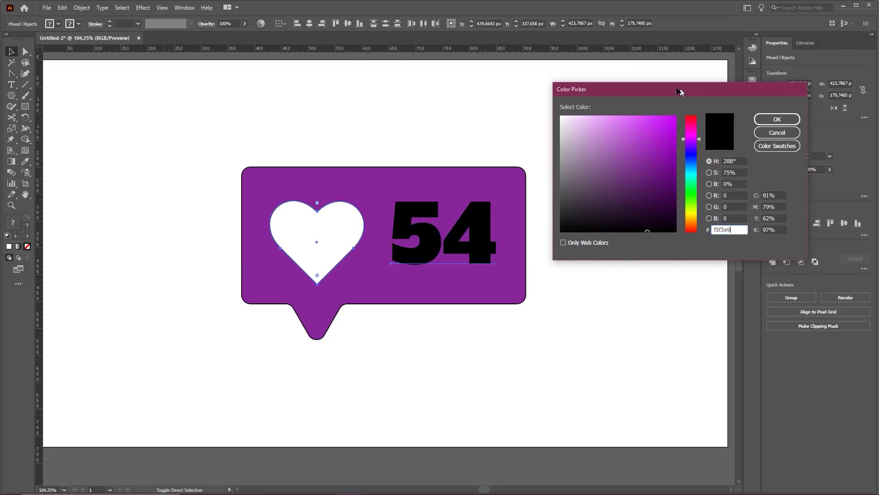
double_click(718, 232)
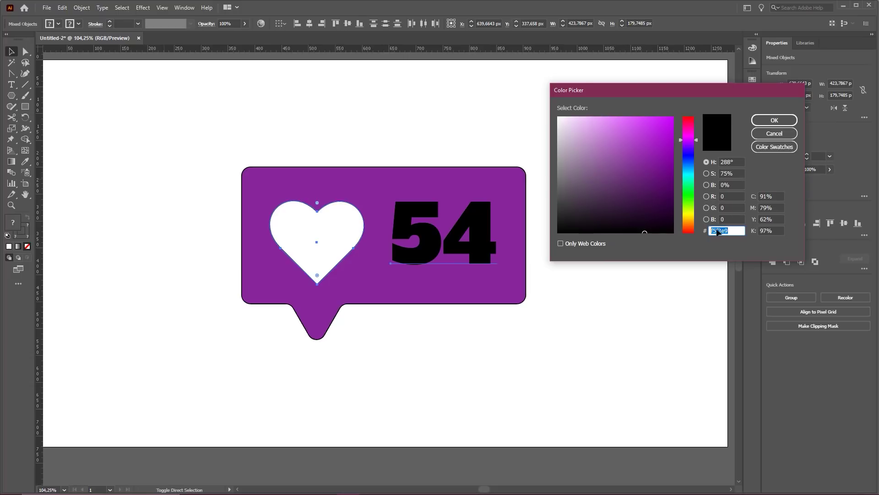
left_click(771, 121)
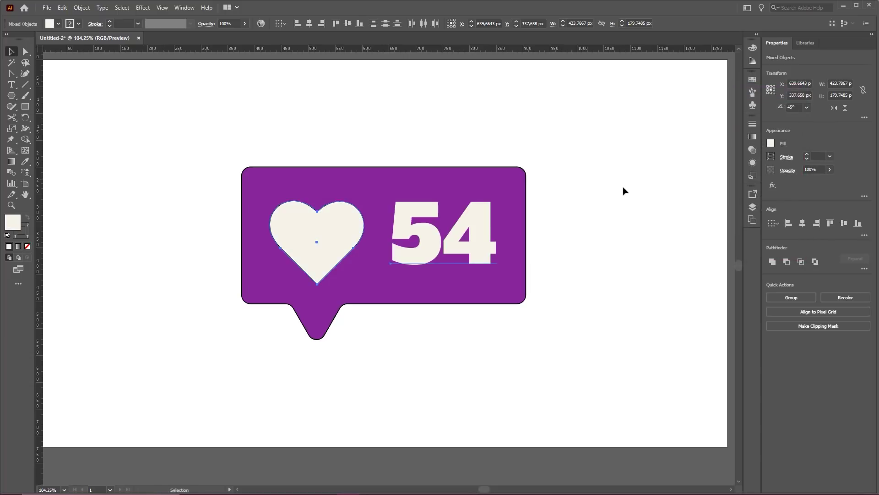
left_click(379, 148)
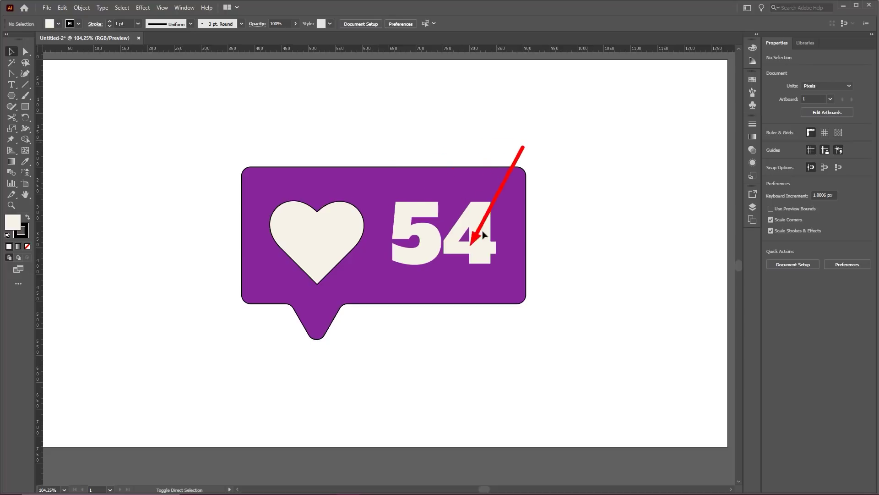
Remove the black stroke from the heart and the speech bubble by setting their stroke to None
left_click(315, 224)
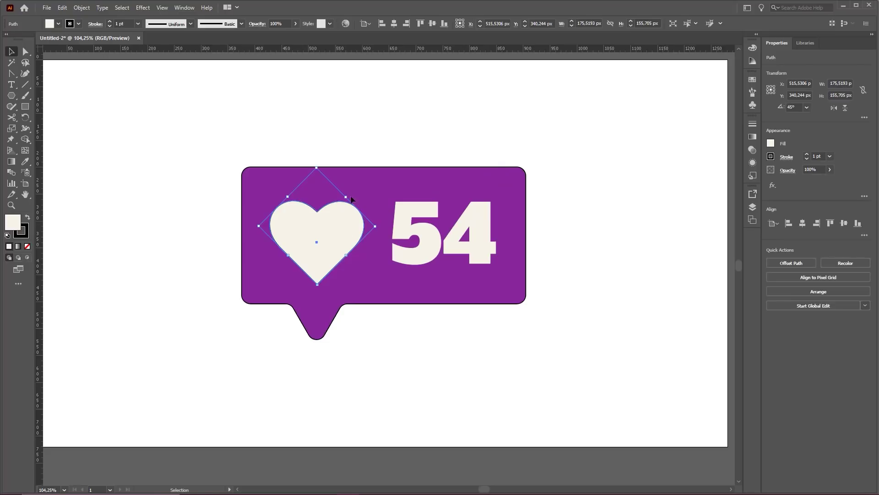
left_click(365, 174, "shift")
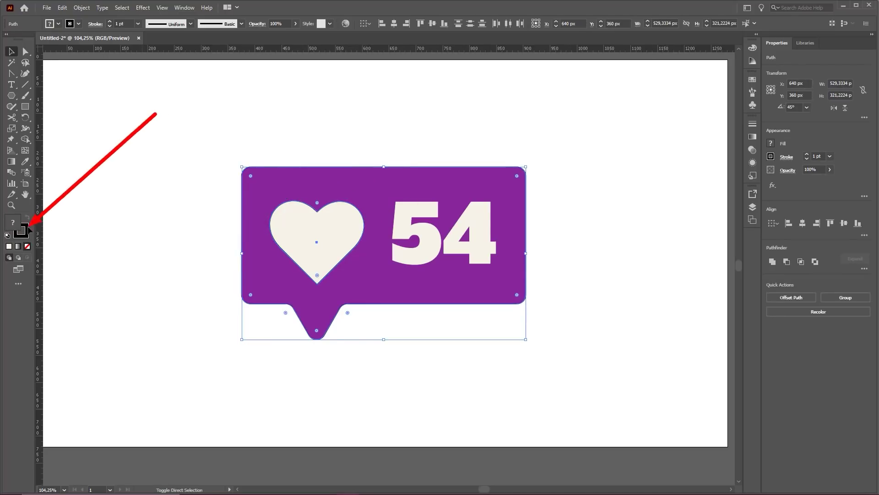
left_click(26, 232)
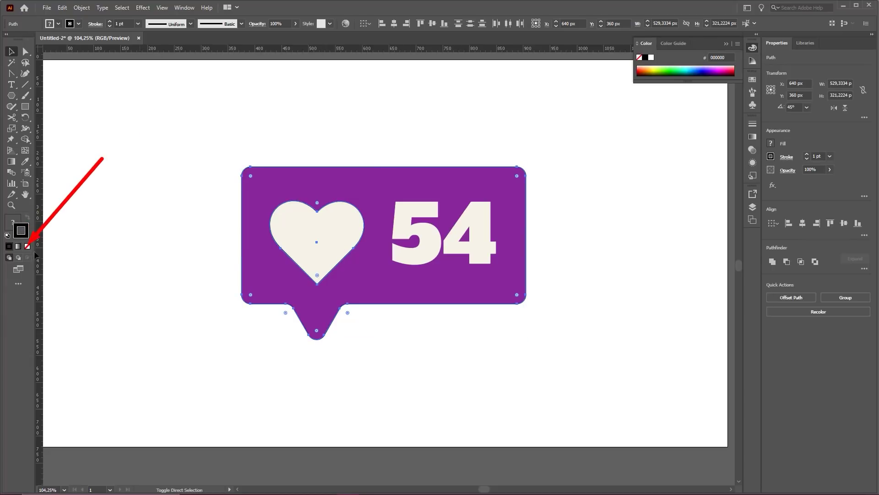
left_click(28, 247)
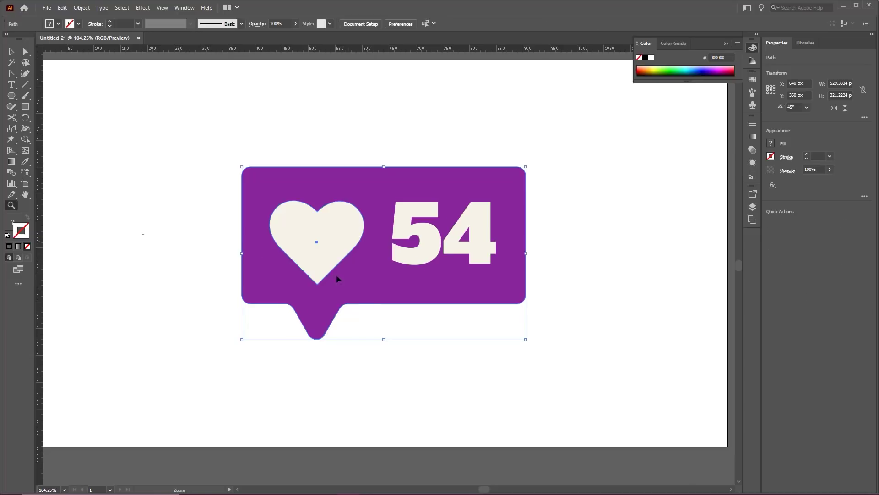
mouse_move(345, 272)
left_mouse_down()
mouse_move(309, 262)
mouse_move(420, 281)
left_mouse_up()
left_click_drag(420, 281, 447, 275)
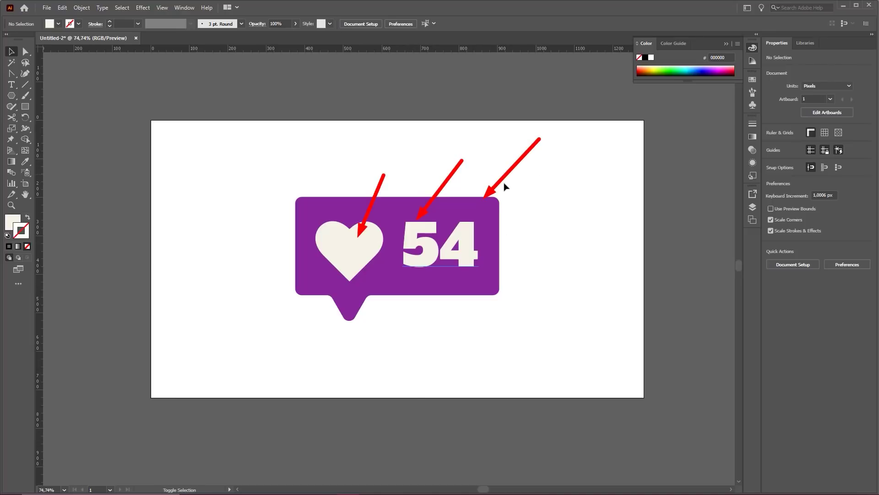
left_click_drag(497, 225, 487, 224)
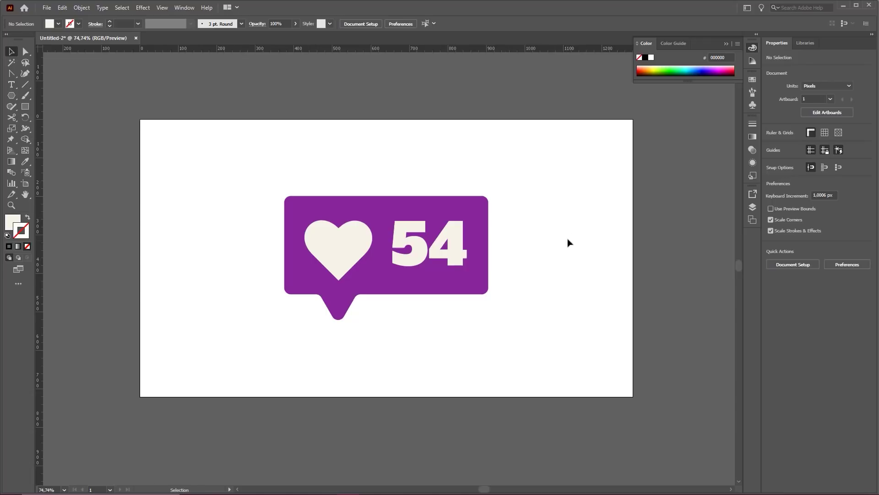
key("ctrl")
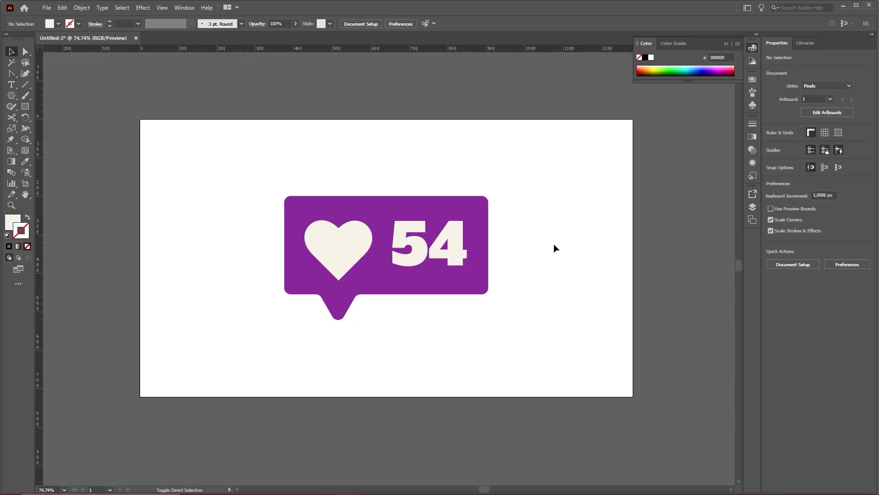
Show the document's layers and enlarge their thumbnails with a custom row size of 80 pixels
left_click(752, 207)
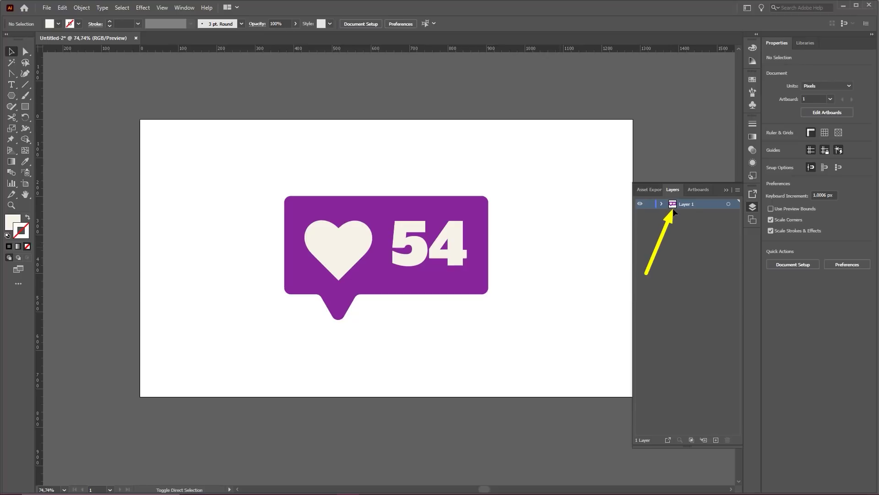
left_click(737, 191)
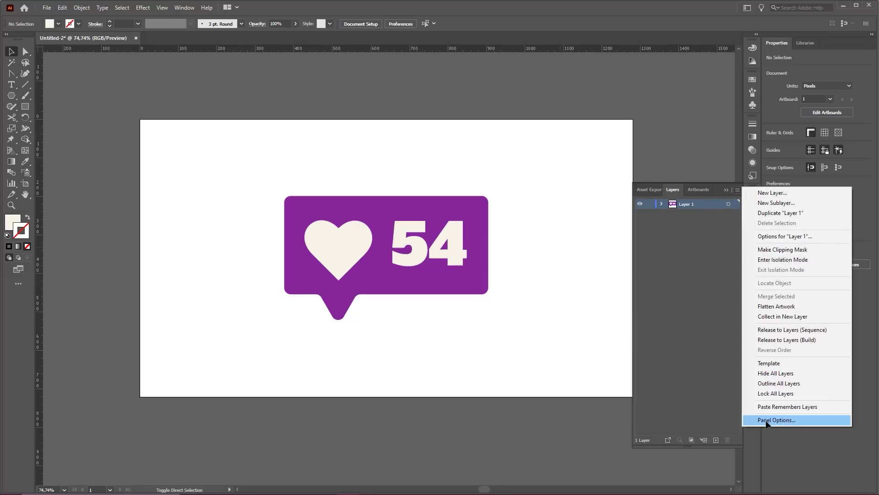
left_click(769, 420)
left_click(455, 243)
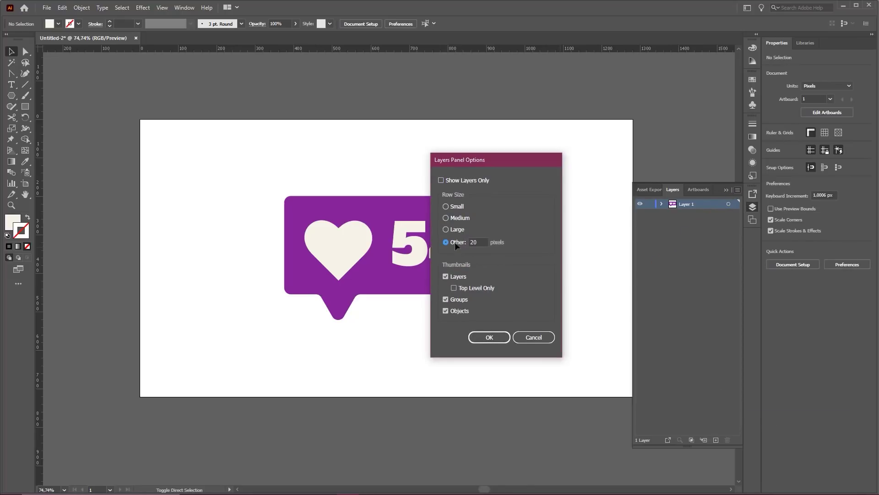
double_click(479, 241)
type("80")
left_click(489, 338)
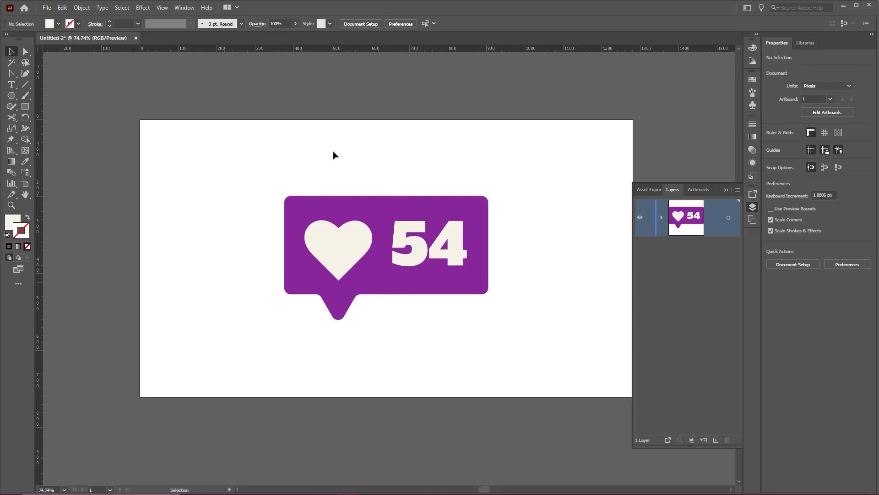
Cut the heart and paste it in place on a new layer above the speech bubble's layer
left_click(359, 244)
key("Delete")
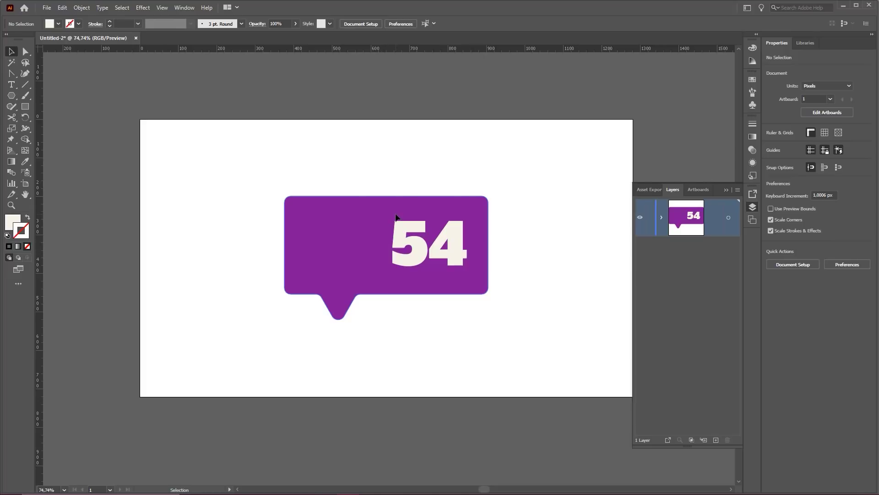
key("ctrl+l")
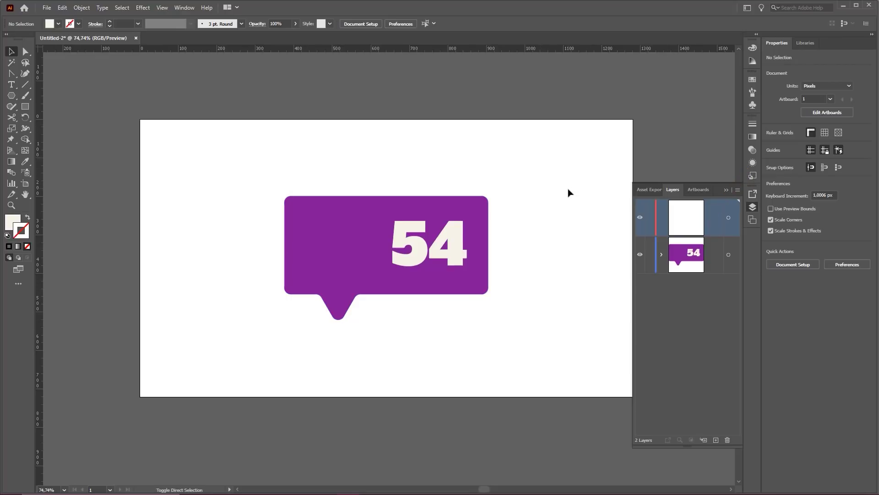
key("ctrl+f")
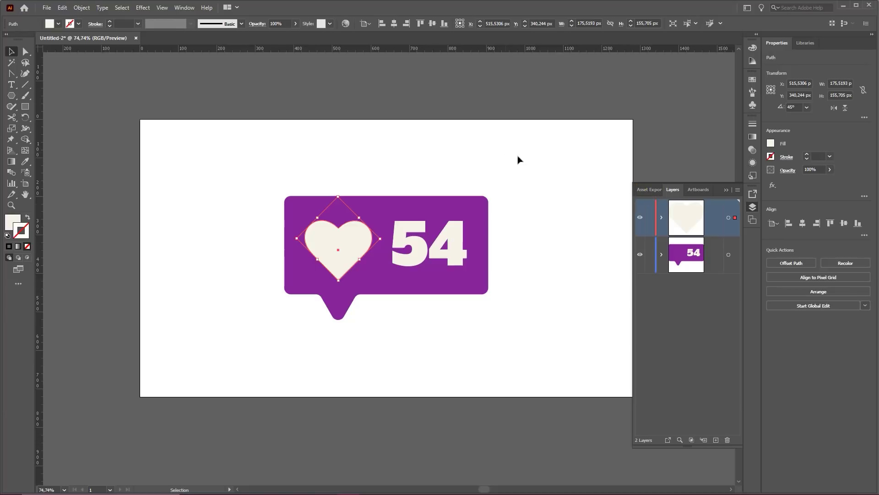
left_click(535, 172)
Cut the number 54 and paste it in place on its own new layer above the heart's layer
left_click(460, 241)
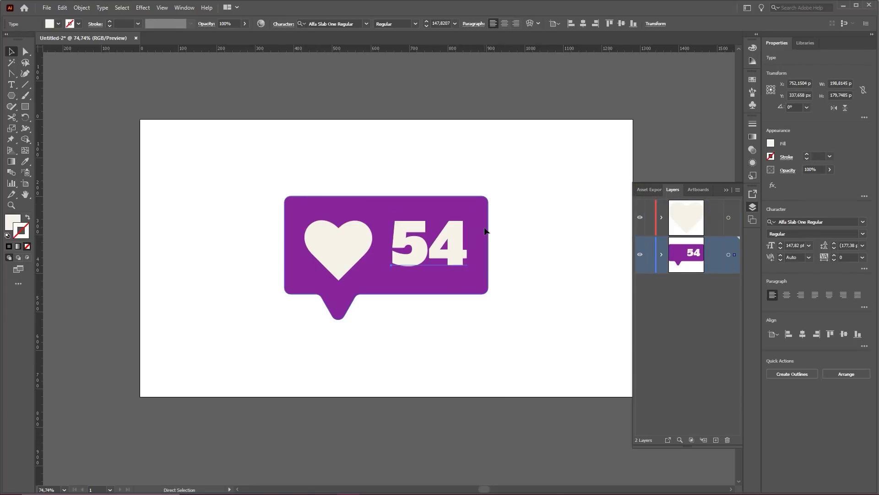
key("ctrl+x")
key("ctrl+l")
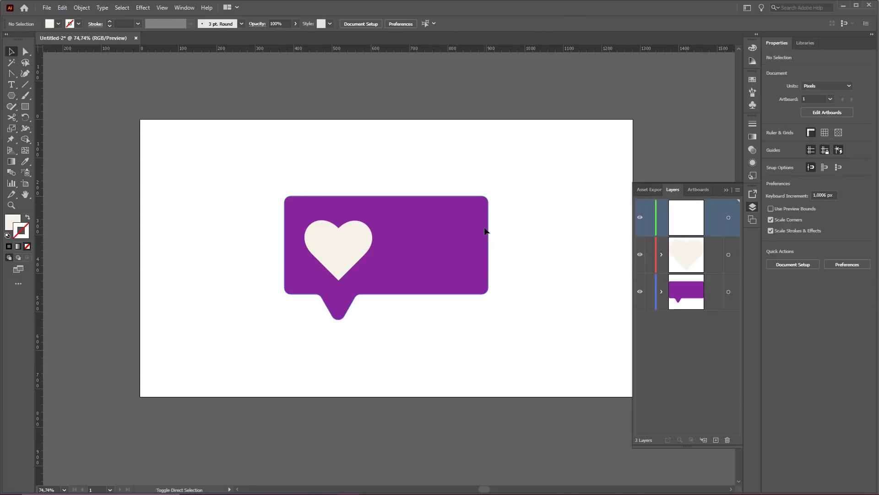
key("ctrl+f")
left_click(568, 204)
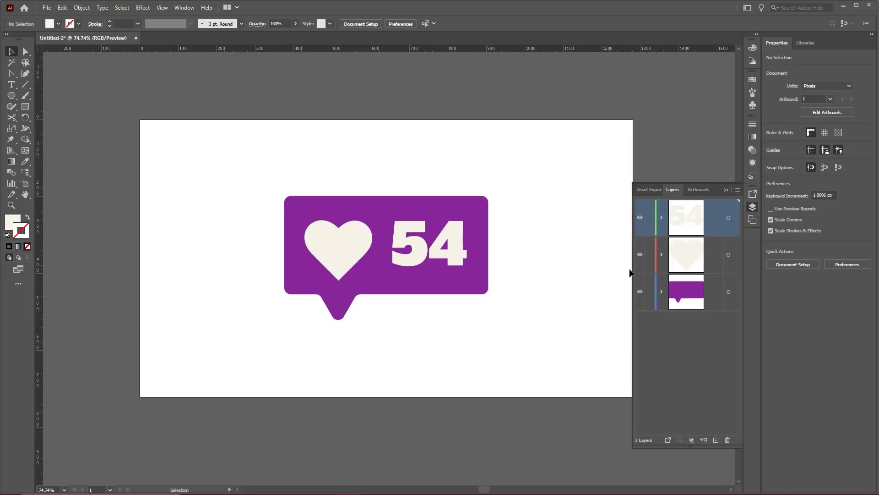
Widen the layer list to show the layer names and rename the speech bubble's layer as Caixa
left_click_drag(631, 273, 556, 269)
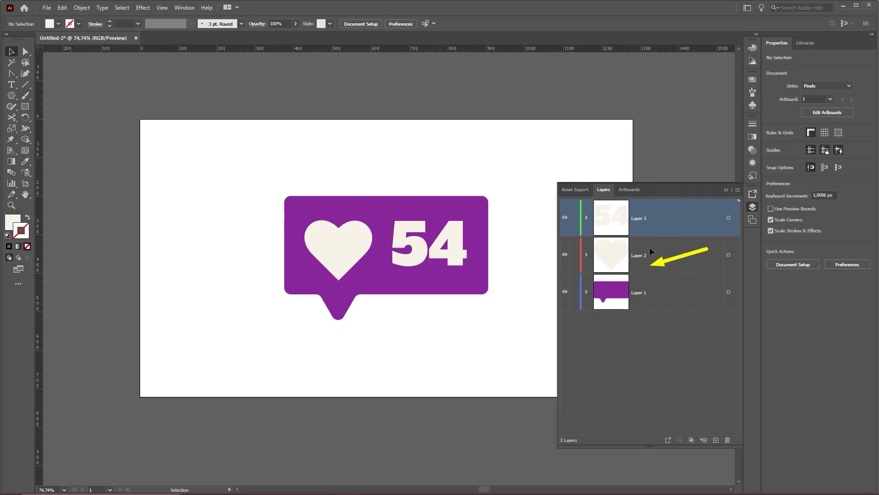
left_click(640, 296)
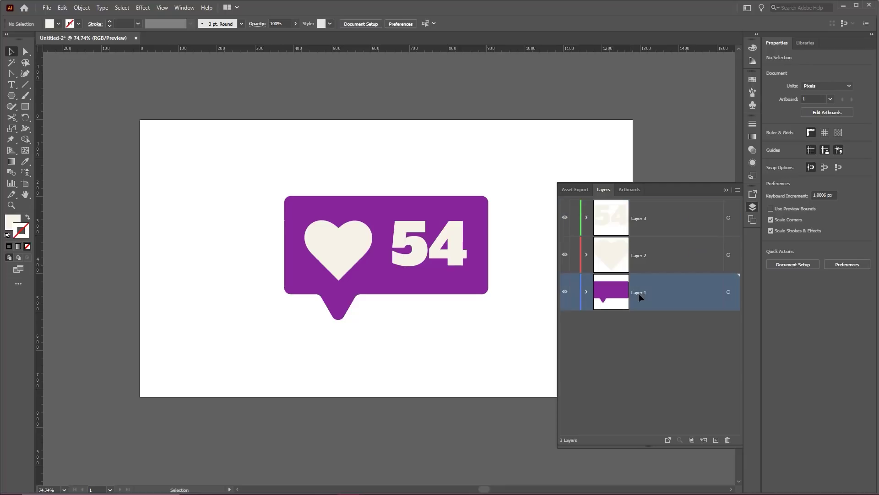
double_click(640, 294)
type("Ca")
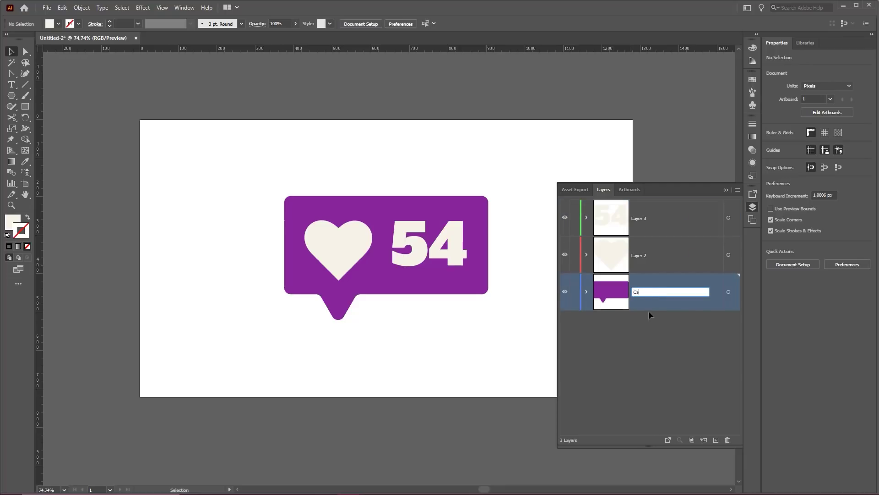
type("ixa")
key("Return")
Rename the heart's layer as Coração and the number's layer as Texto
left_click(638, 258)
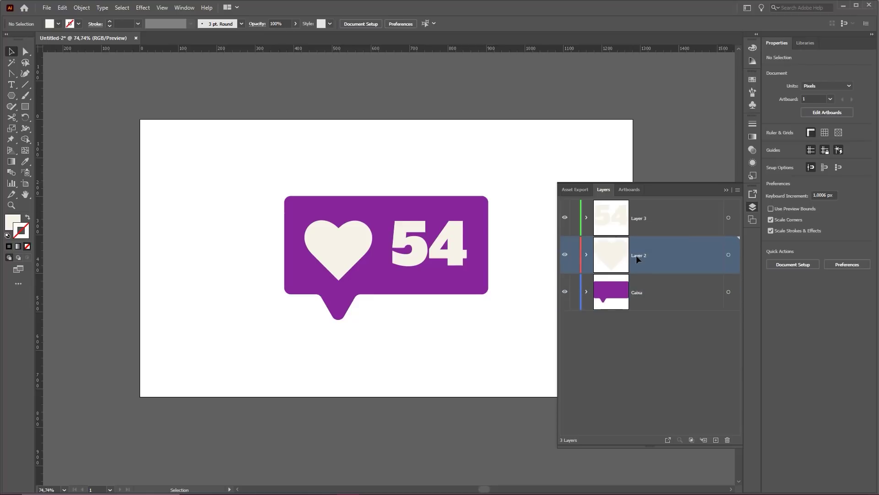
double_click(636, 254)
type("c")
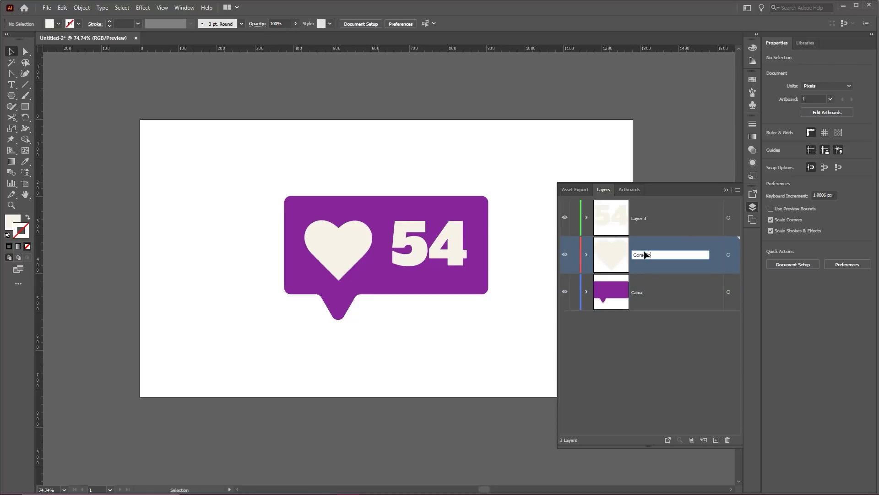
key("Return")
double_click(637, 219)
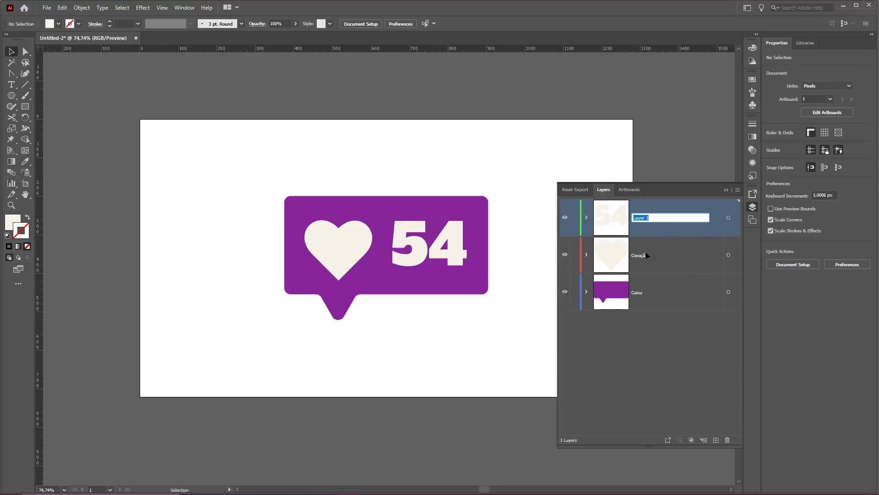
type("Texto")
key("Return")
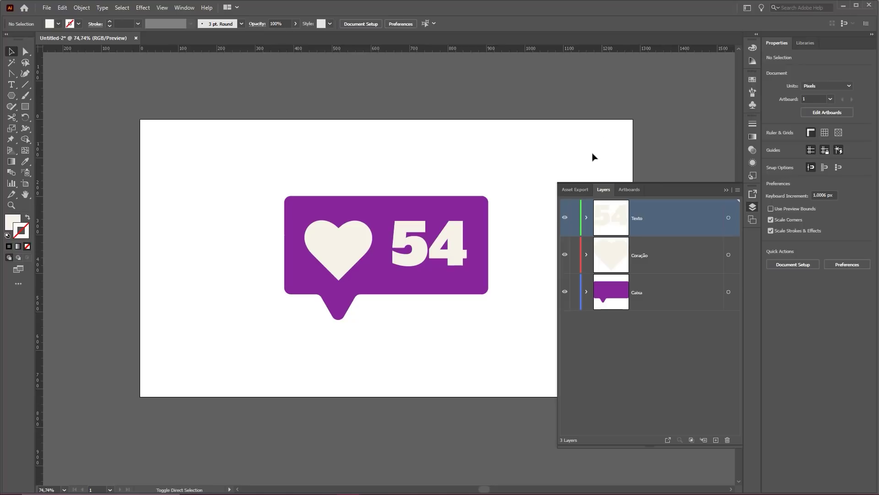
Save the document to the desktop as botão base.ai in the Illustrator 2020 format, replacing the existing file
left_click(47, 8)
left_click(84, 94)
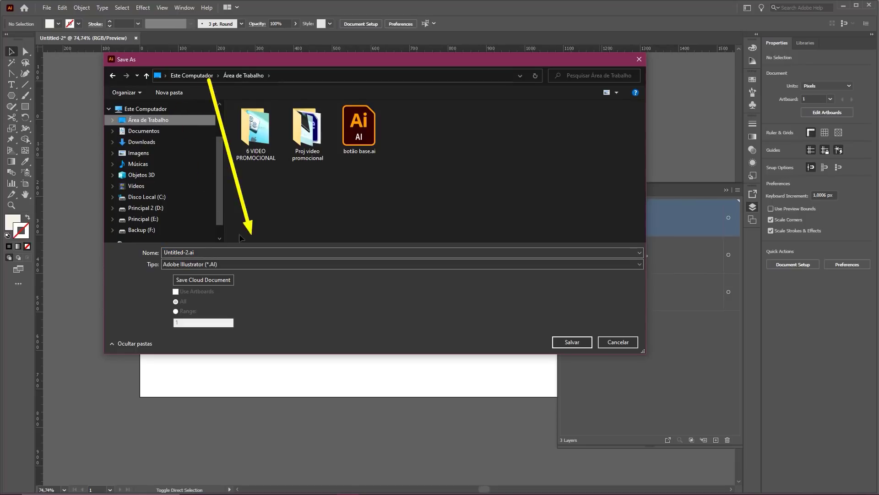
left_click(349, 130)
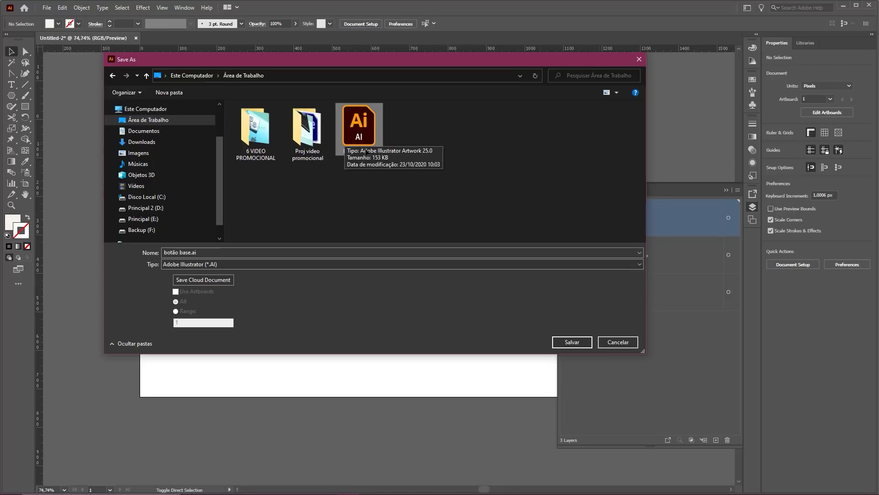
left_click_drag(401, 60, 415, 74)
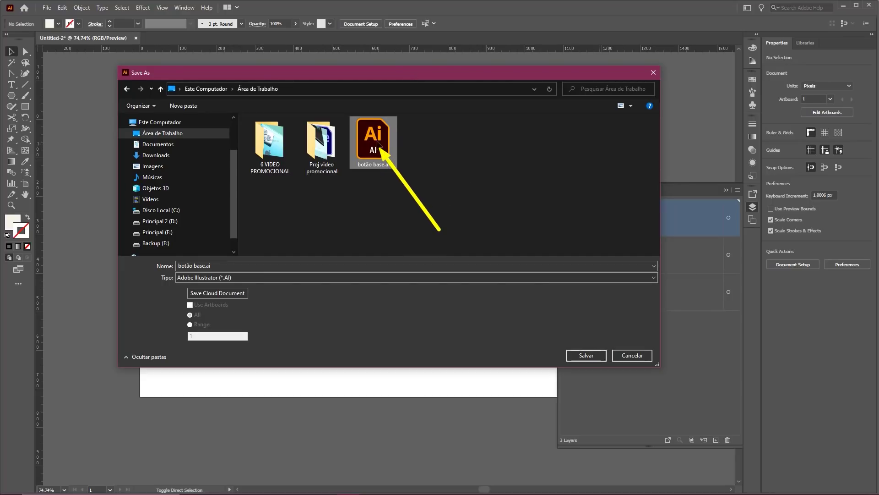
left_click(586, 355)
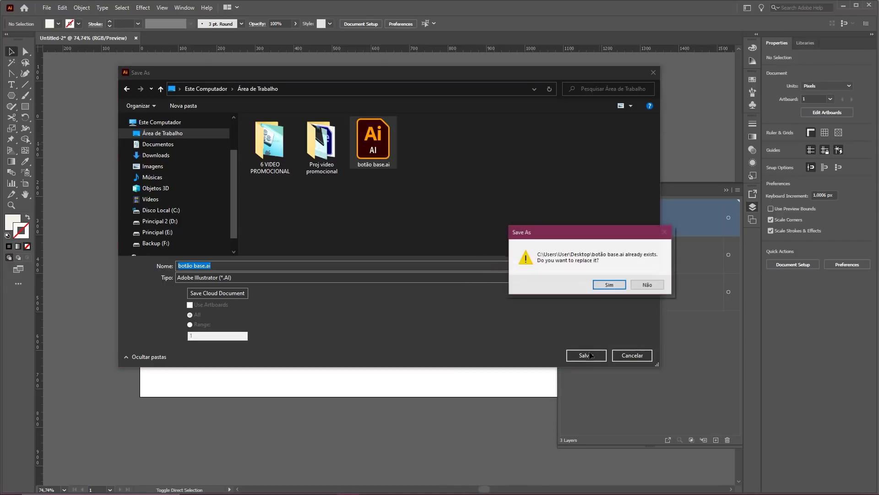
left_click_drag(584, 233, 489, 128)
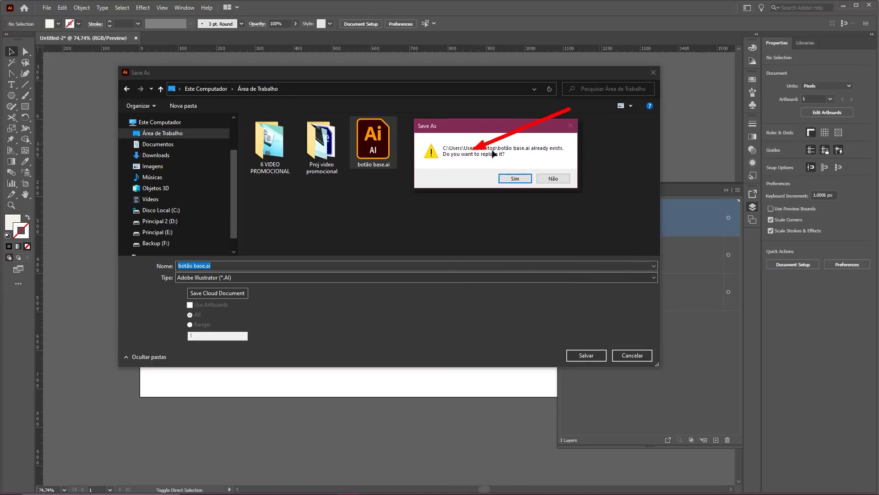
left_click(515, 178)
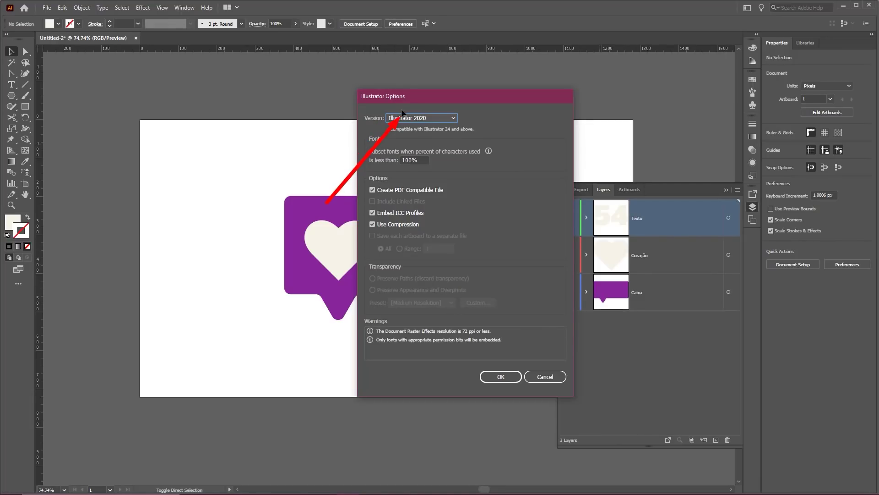
left_click(418, 118)
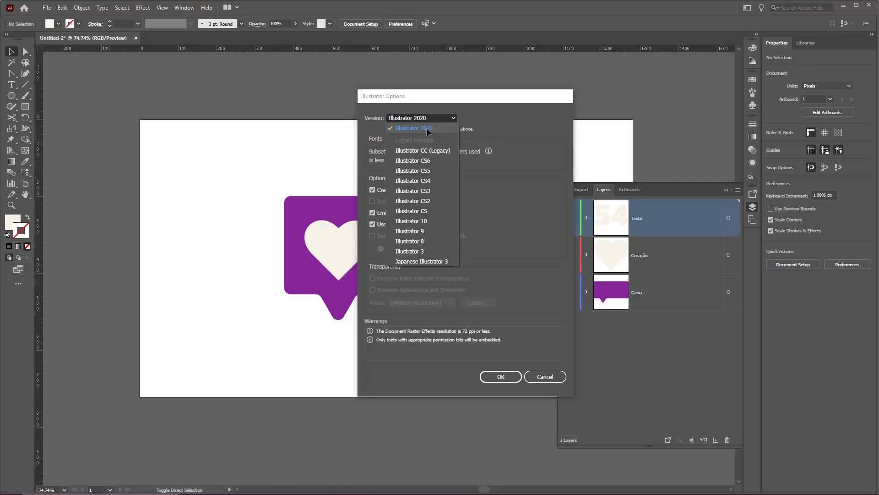
left_click(414, 129)
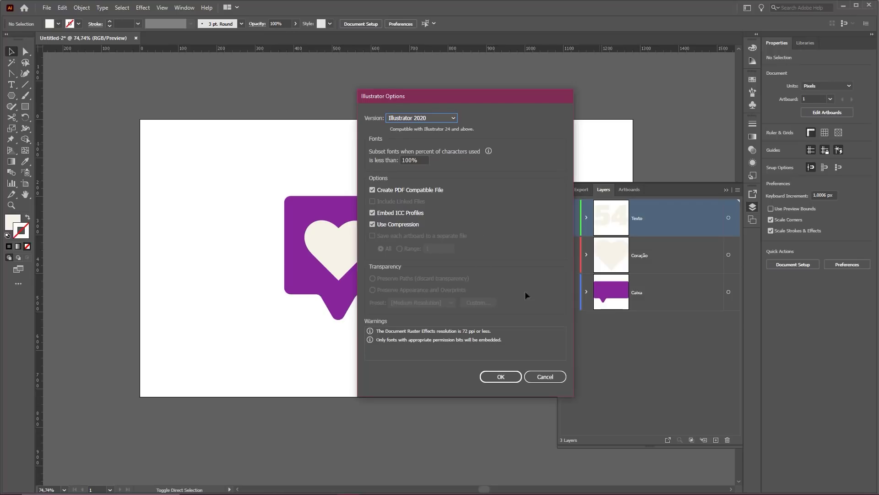
left_click(508, 379)
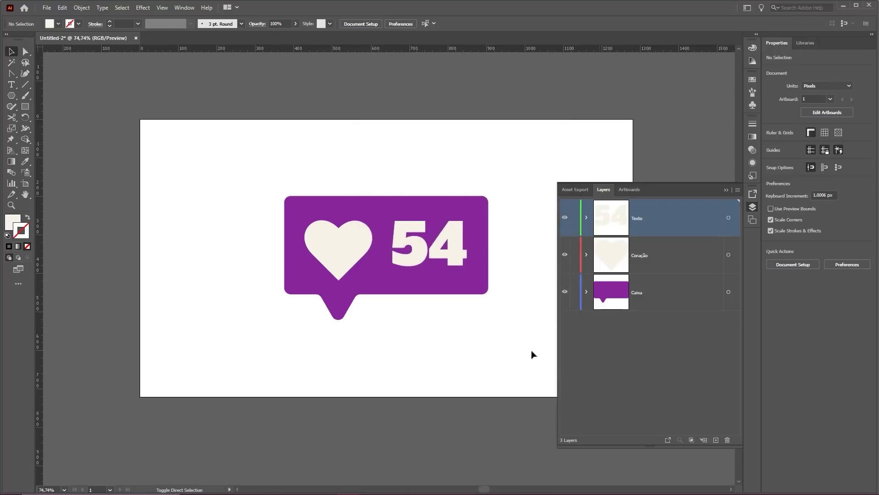
Collapse the layer list, minimize Illustrator and switch to After Effects
left_click(726, 191)
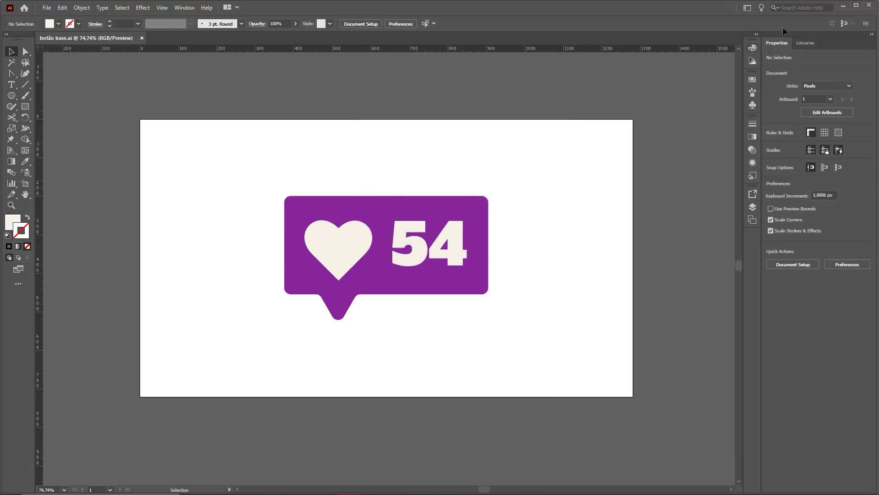
left_click(844, 5)
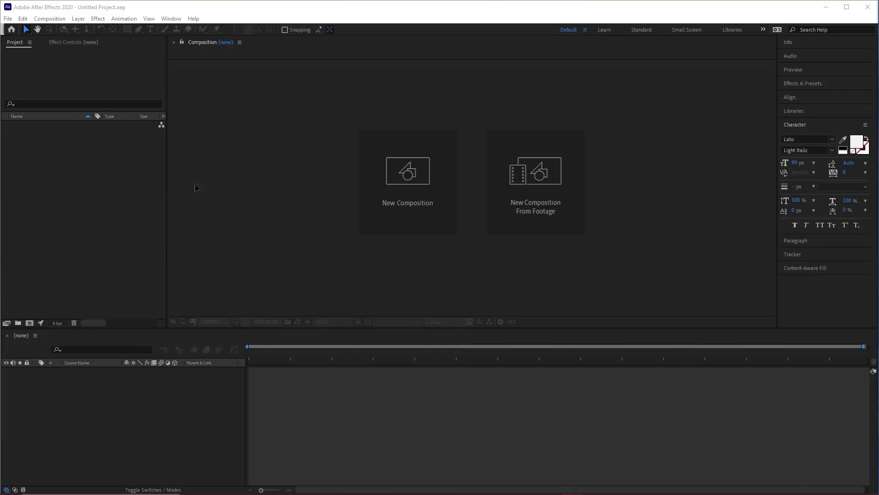
key("ctrl+i")
left_click(124, 220)
left_click(330, 418)
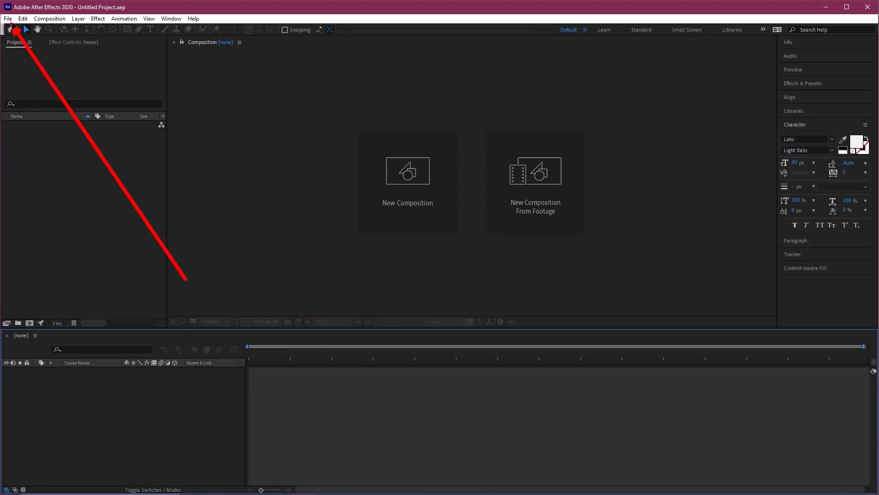
Import botão base.ai from the desktop as Composition - Retain Layer Sizes and open the botão base composition
left_click(9, 20)
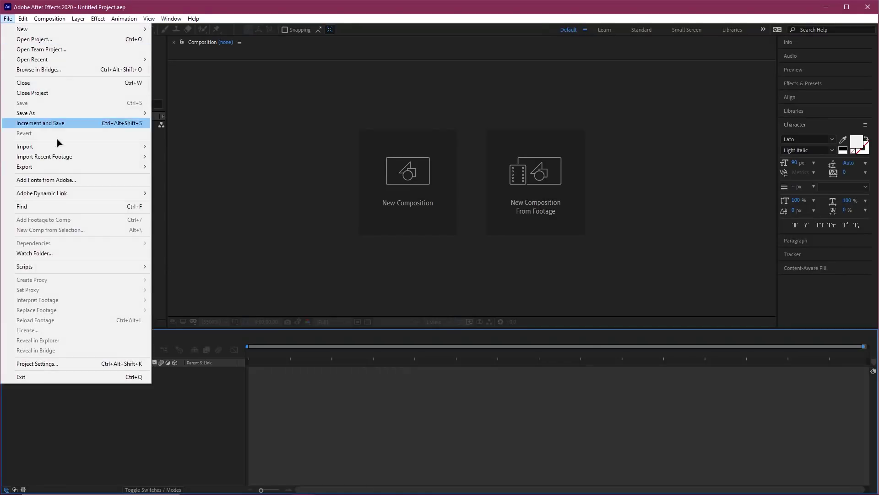
mouse_move(56, 147)
left_click(188, 147)
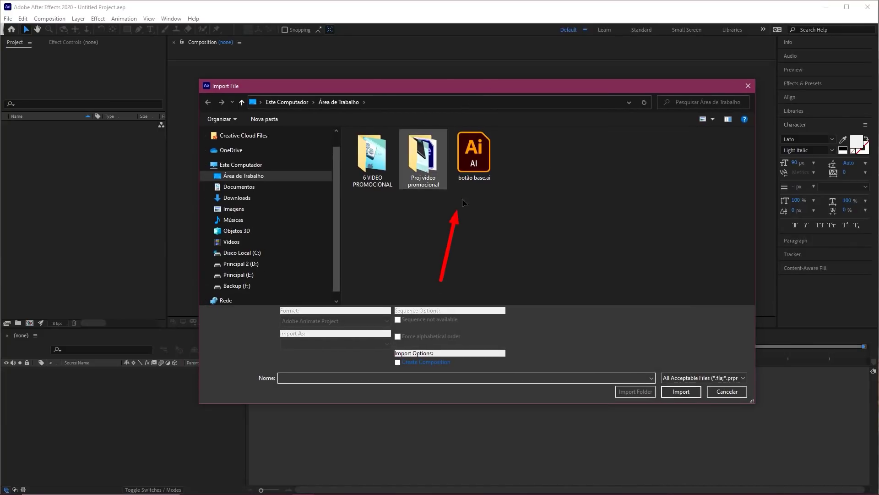
left_click(476, 163)
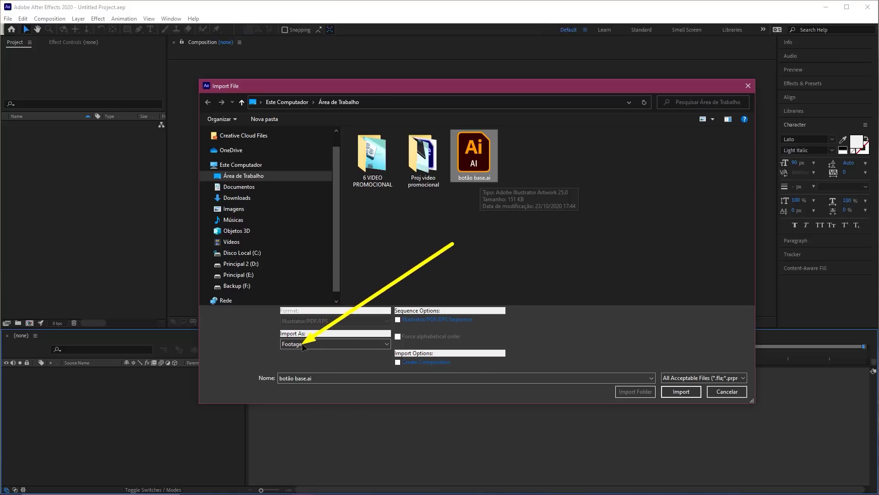
left_click(322, 346)
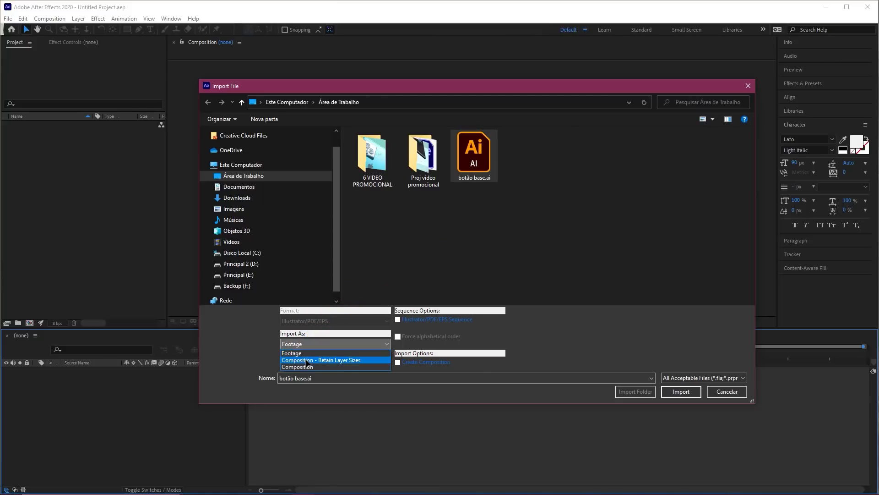
left_click(309, 360)
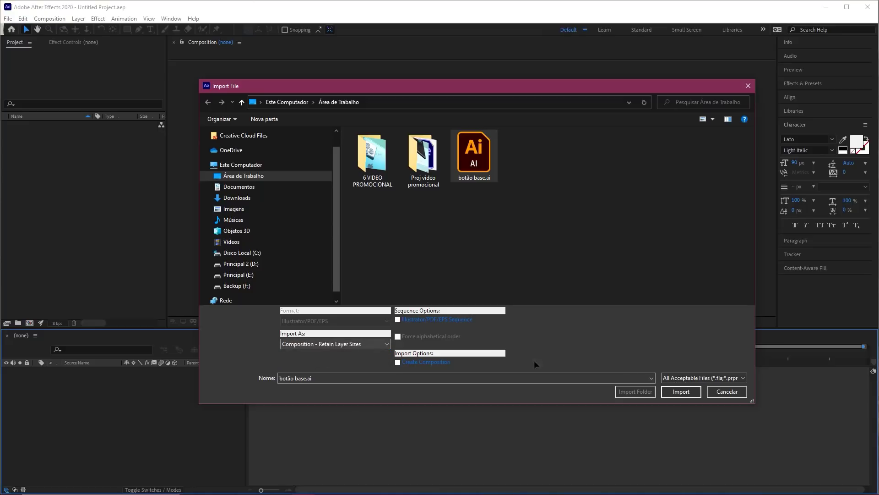
left_click(680, 391)
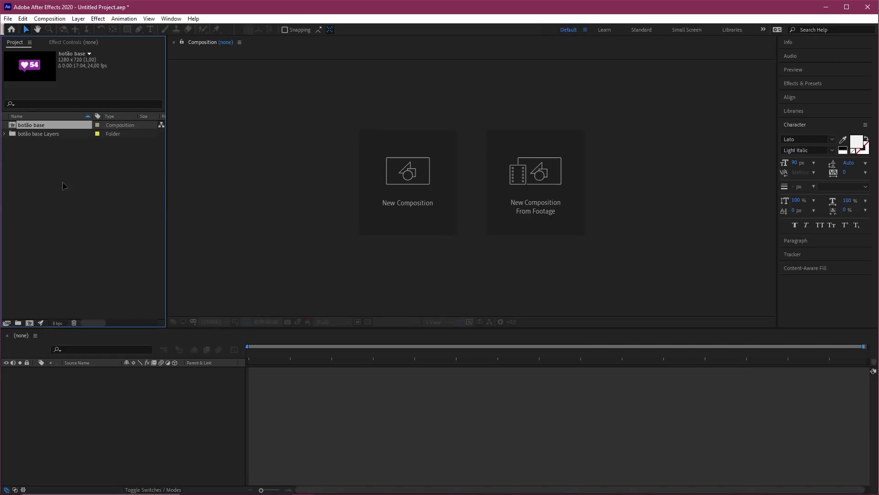
double_click(34, 127)
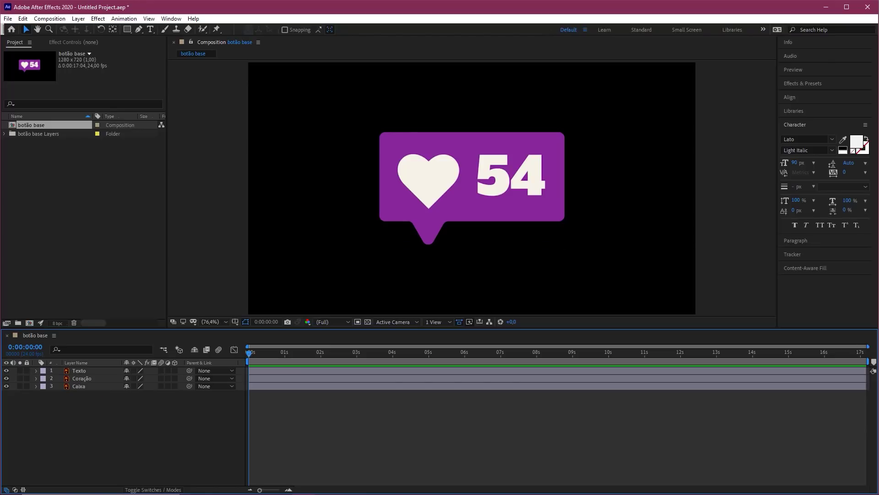
key("alt+Tab")
left_click(400, 443)
left_click(108, 281)
left_click(158, 417)
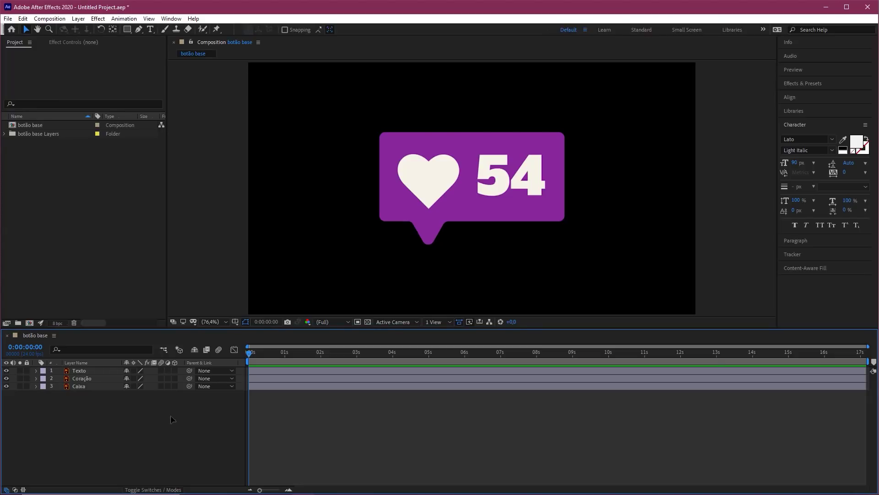
mouse_move(582, 105)
left_mouse_down()
mouse_move(545, 157)
mouse_move(86, 371)
left_mouse_up()
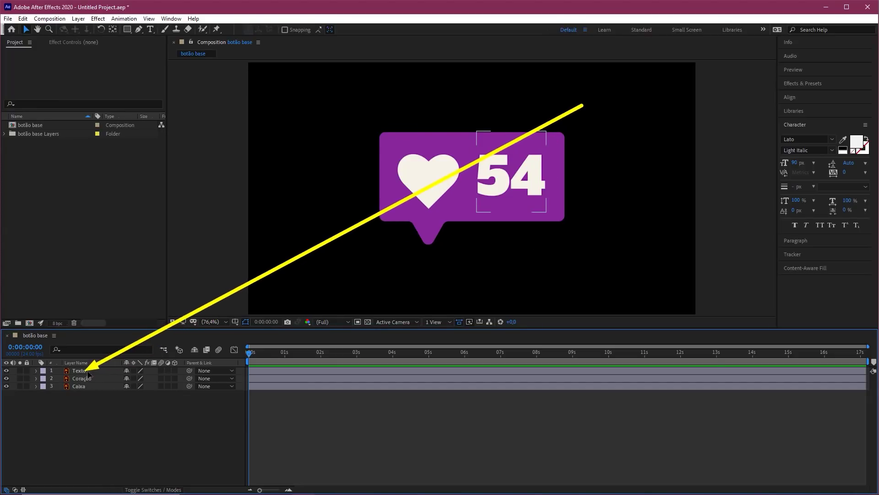
left_click(86, 371)
right_click(82, 371)
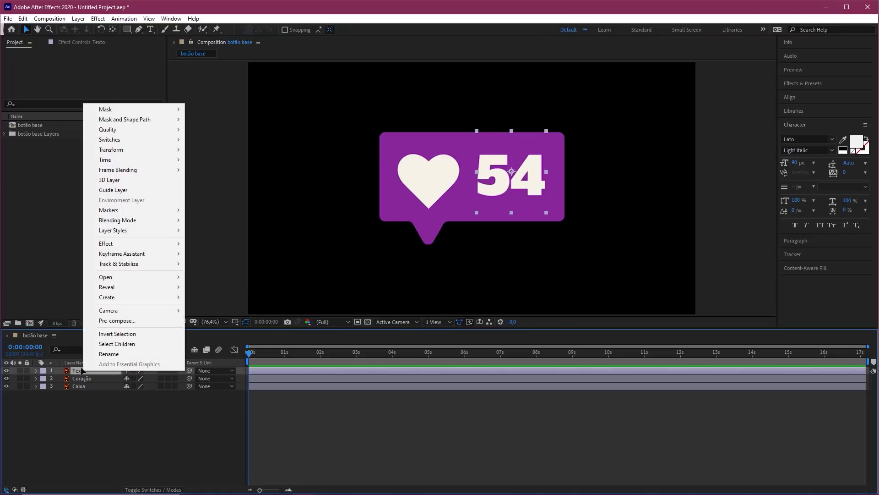
mouse_move(130, 298)
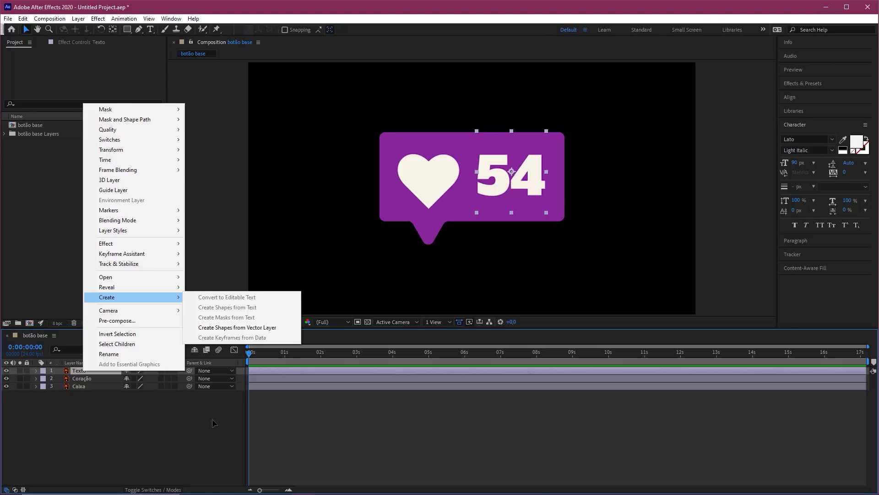
left_click(199, 395)
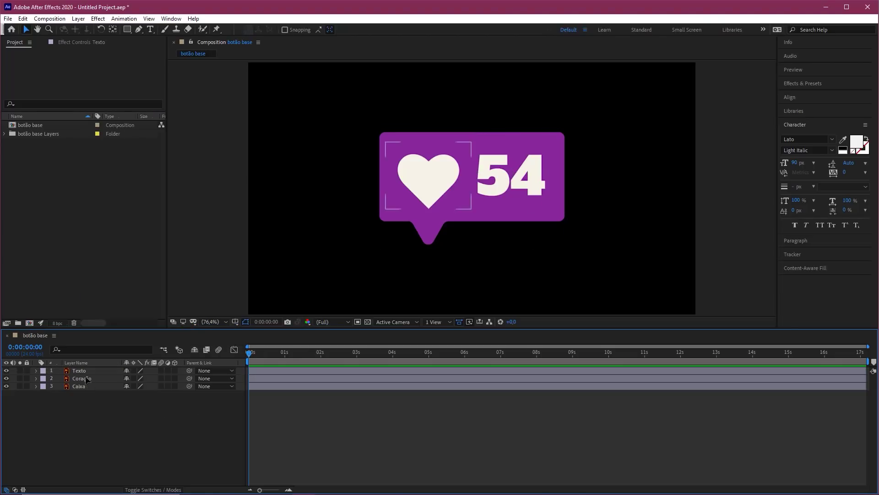
Lower the Texto layer's opacity to 10% and collapse its properties
left_click(96, 371)
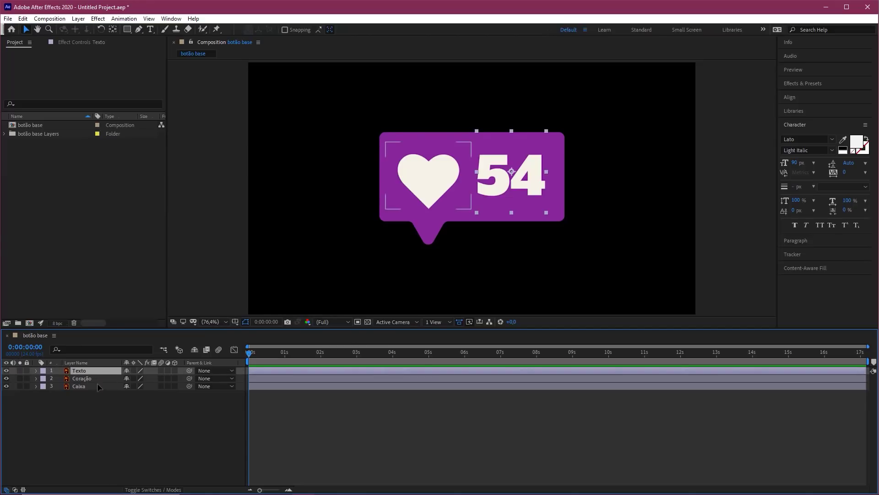
left_click(37, 370)
left_click(44, 379)
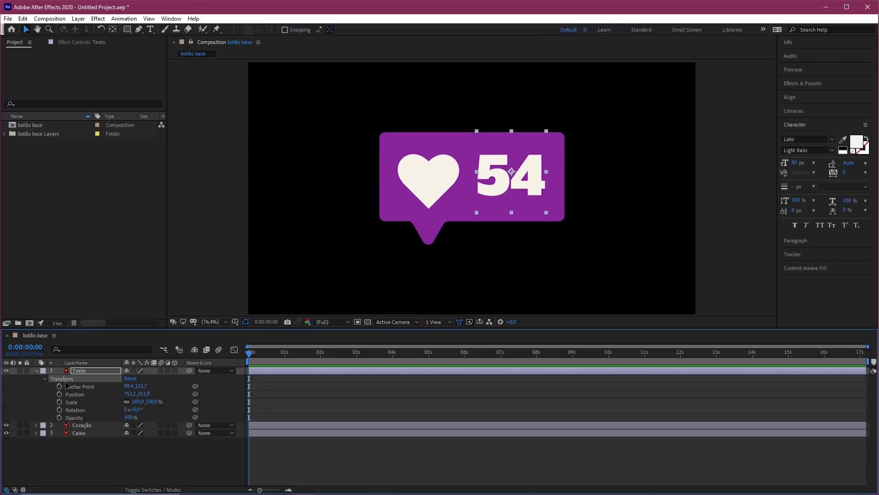
left_click(79, 418)
left_click(129, 417)
type("10")
key("Return")
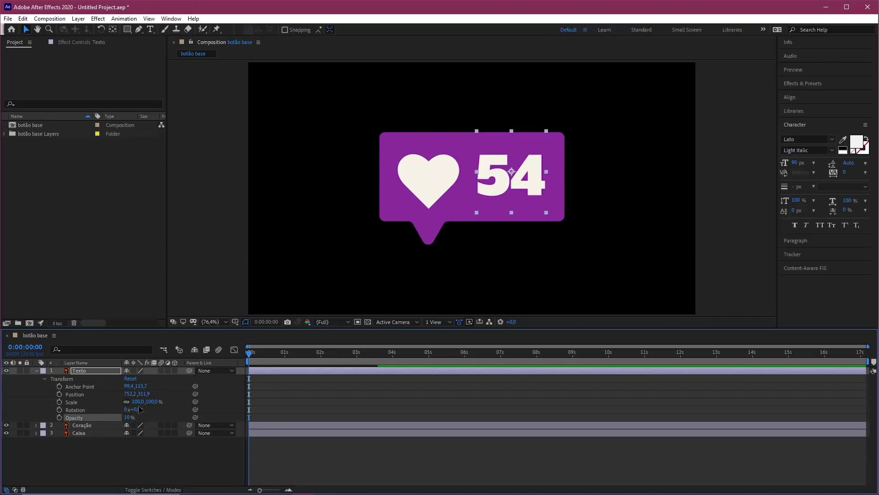
left_click(309, 405)
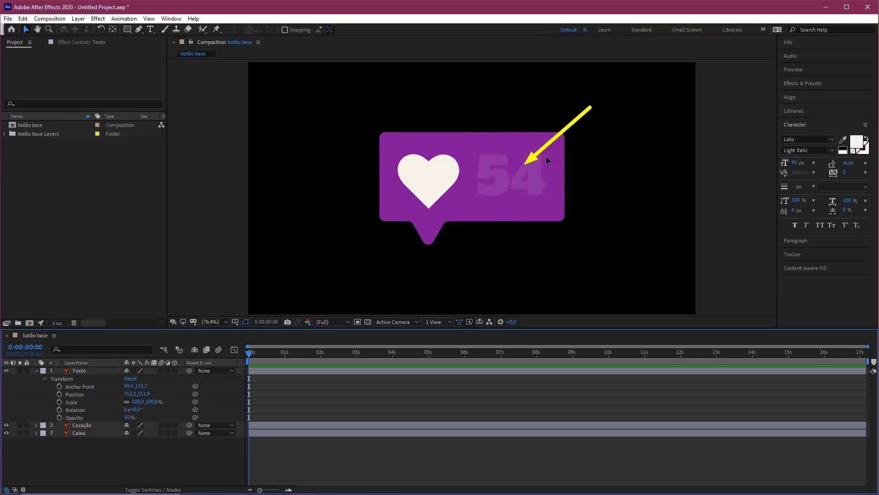
left_click(36, 371)
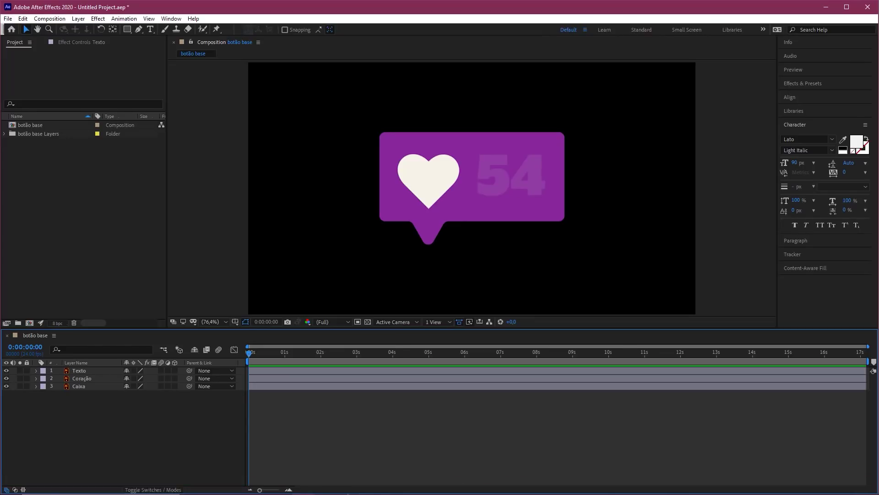
Switch to Illustrator, copy the number 54 text object and return to After Effects
left_click(347, 488)
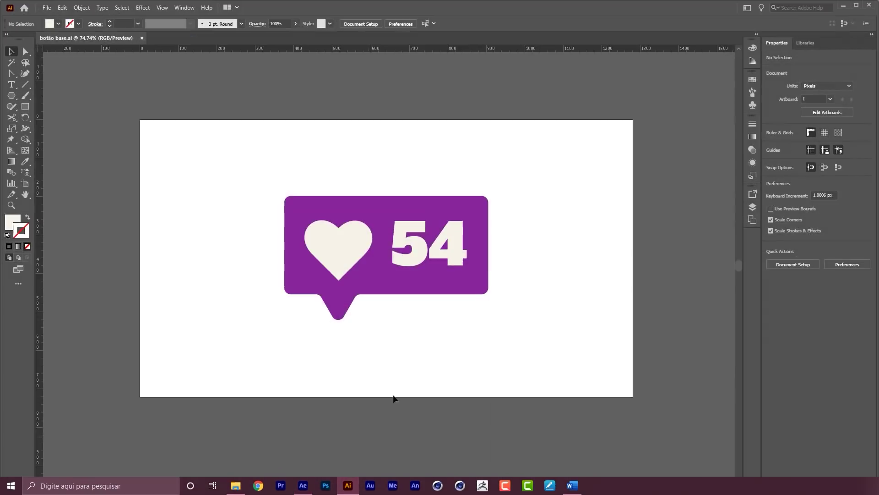
left_click(457, 242)
key("ctrl+c")
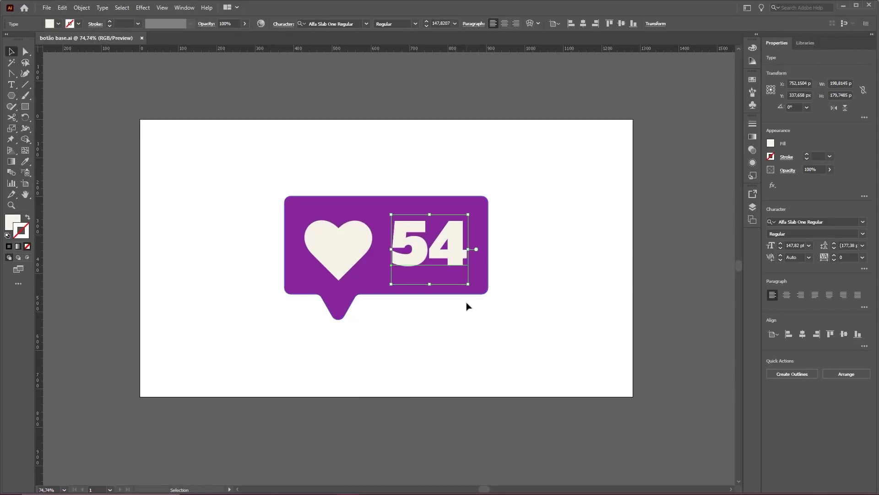
left_click(302, 485)
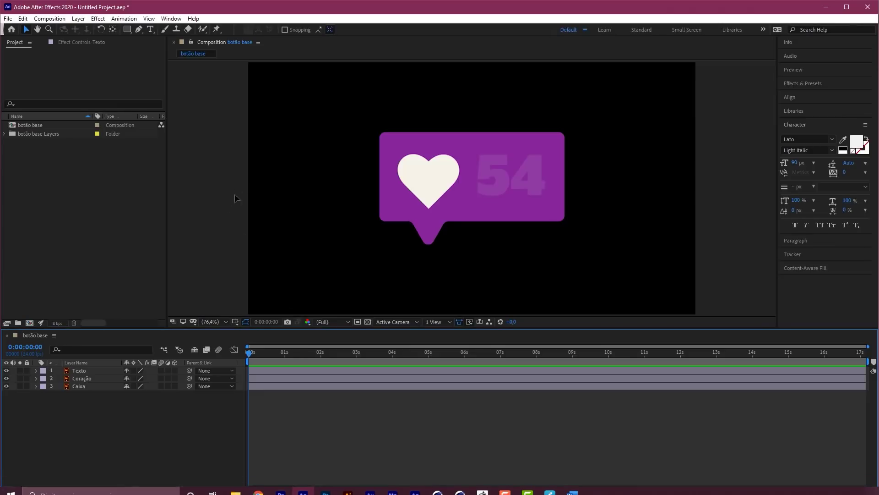
Create a new text layer in the botão base composition and paste the copied 54 into it
left_click(79, 18)
mouse_move(133, 29)
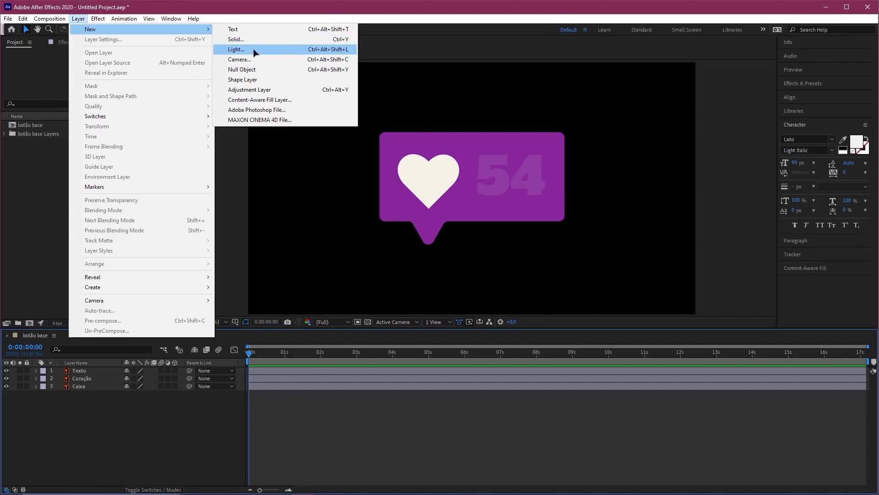
left_click(235, 29)
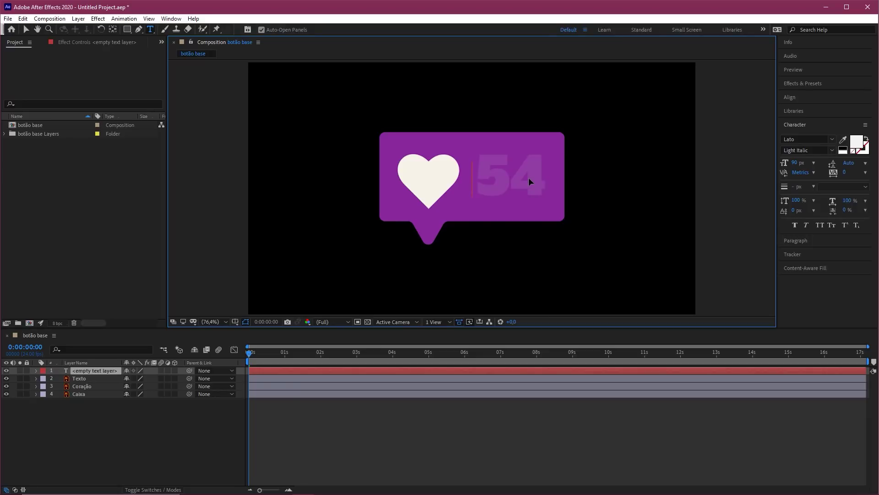
key("ctrl+v")
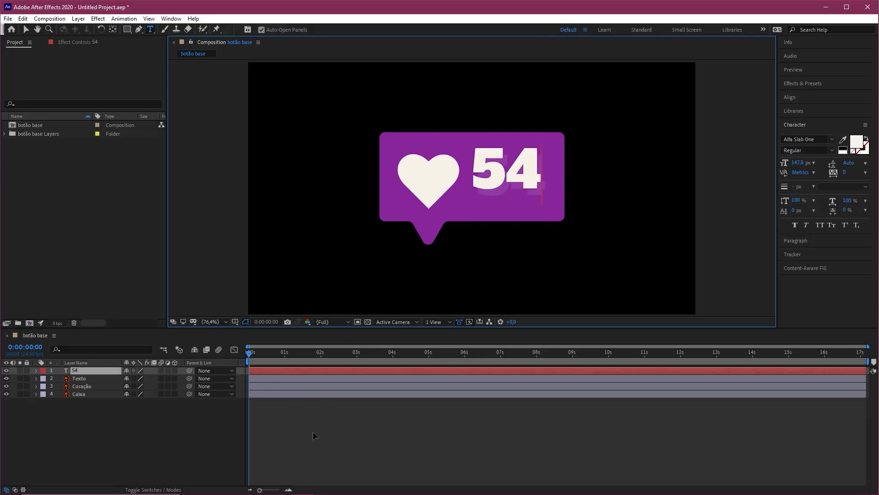
left_click(274, 418)
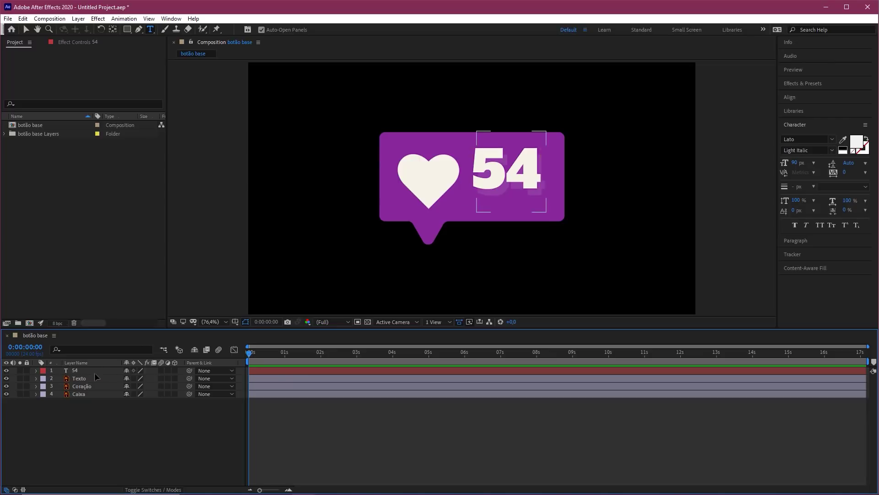
Move the new 54 text layer exactly over the faded number in the bubble
left_click(111, 371)
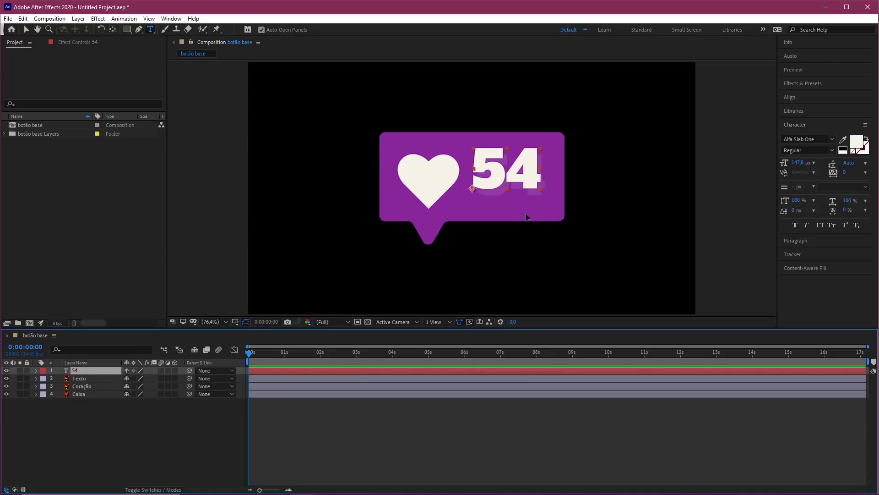
scroll(535, 213, "up", 1)
left_click_drag(496, 201, 475, 198)
key("v")
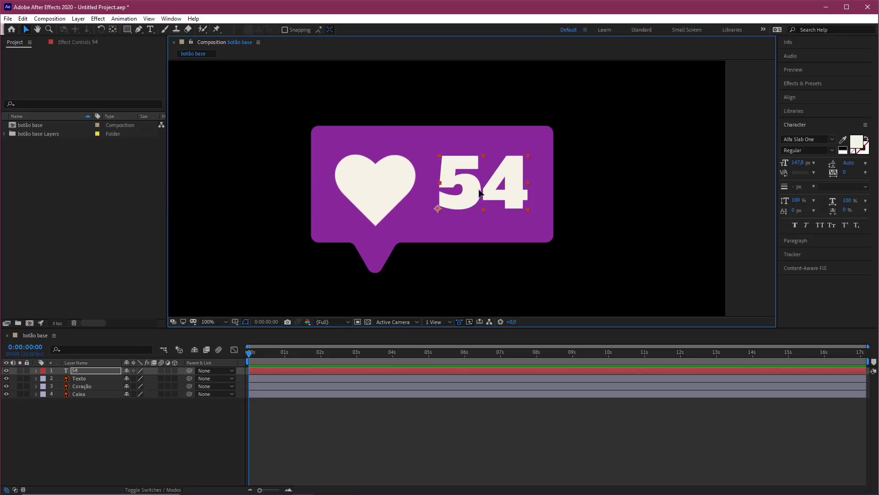
mouse_move(477, 190)
left_mouse_down()
mouse_move(464, 181)
mouse_move(477, 193)
left_mouse_up()
left_click(136, 439)
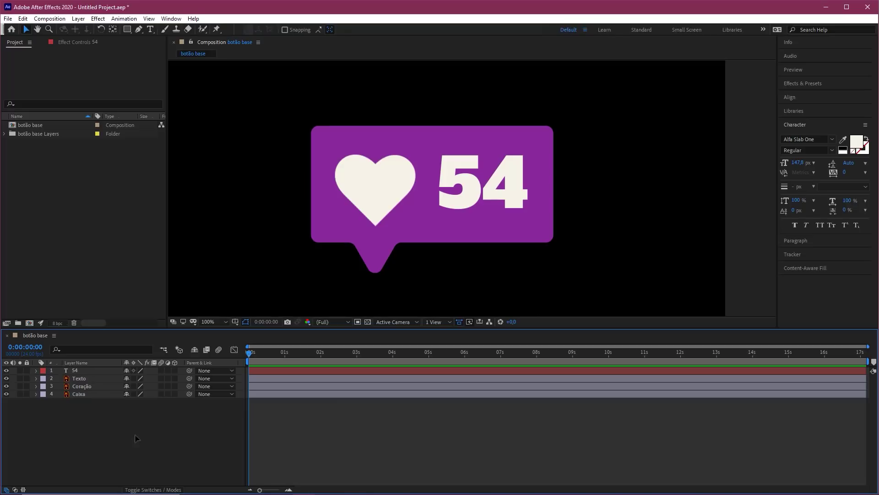
Delete the faded Texto layer and fit the composition in the viewer
left_click(79, 378)
key("Delete")
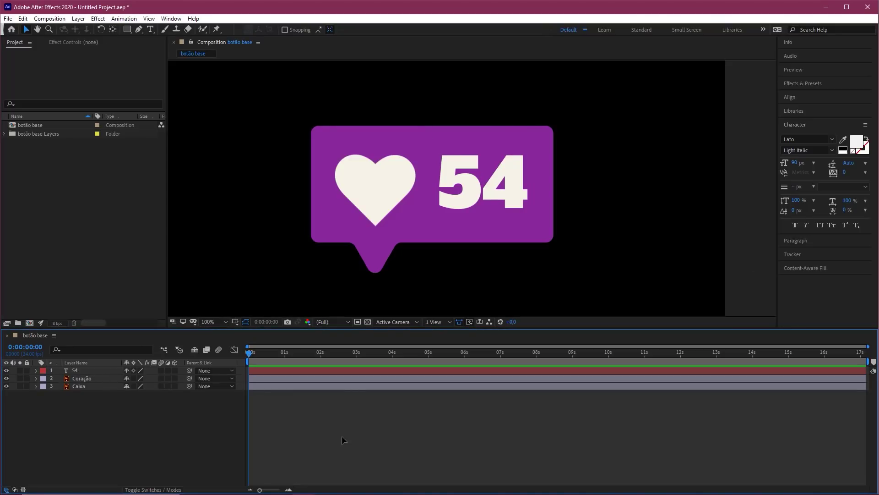
key("shift+slash")
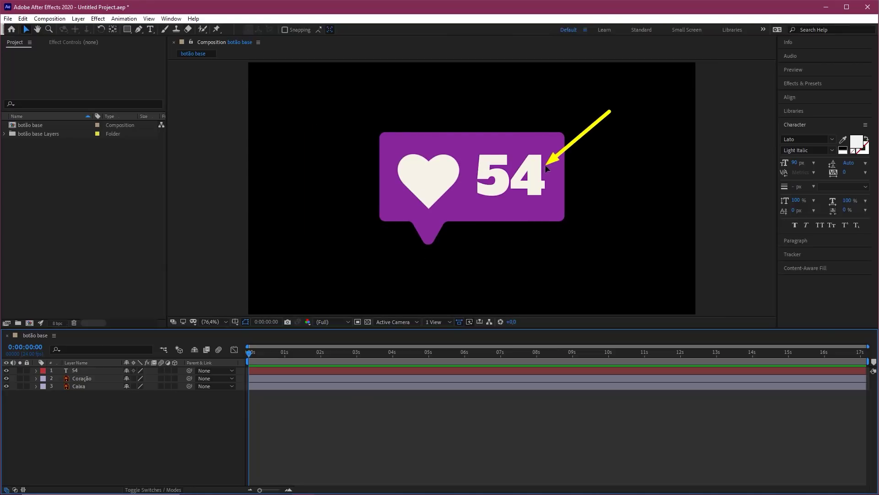
Apply the Slider Control expression effect to the 54 text layer
mouse_move(545, 165)
left_mouse_down()
mouse_move(487, 158)
mouse_move(506, 144)
mouse_move(525, 188)
mouse_move(513, 185)
mouse_move(521, 172)
mouse_move(510, 166)
mouse_move(497, 182)
mouse_move(487, 176)
mouse_move(485, 147)
mouse_move(508, 159)
mouse_move(479, 168)
mouse_move(513, 176)
mouse_move(518, 165)
mouse_move(401, 238)
mouse_move(388, 255)
mouse_move(298, 254)
mouse_move(78, 364)
left_mouse_up()
left_click(75, 370)
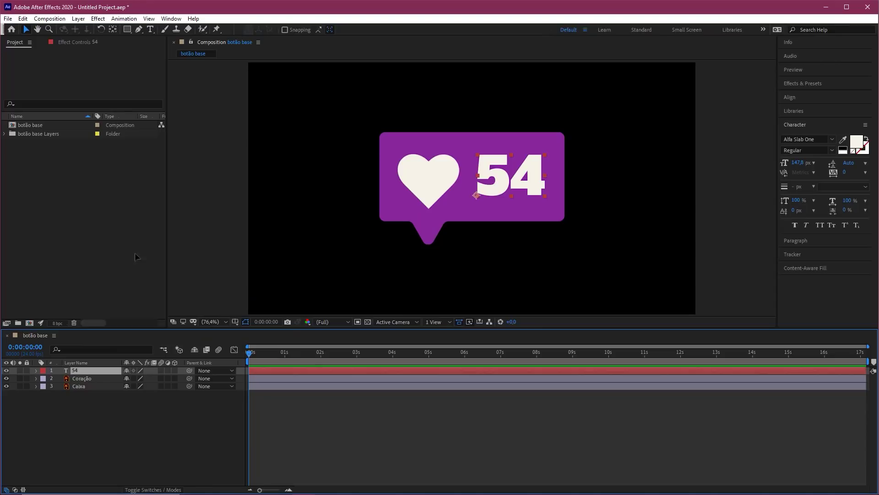
left_click(101, 19)
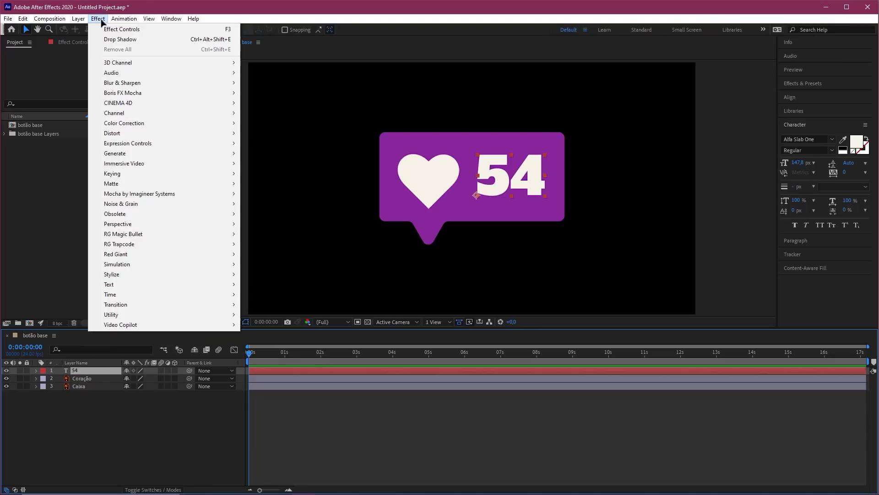
mouse_move(168, 143)
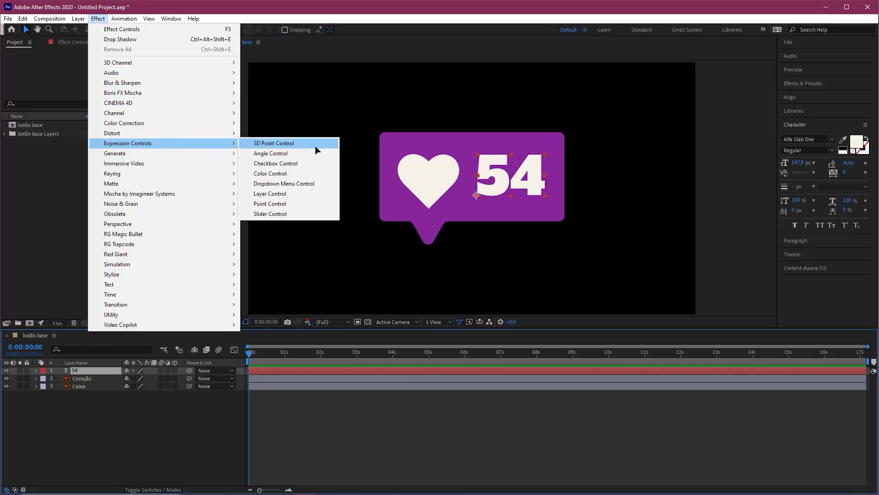
left_click(270, 213)
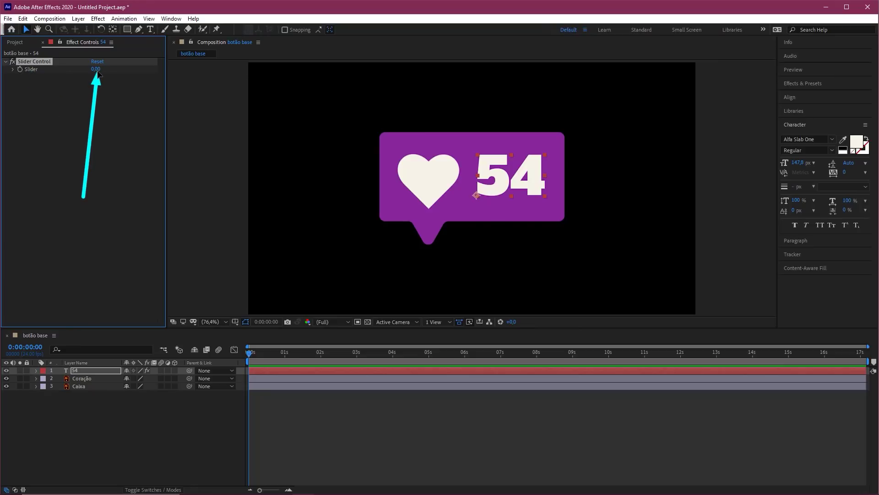
Add an expression to the 54 layer's Source Text and link it to the Slider Control's Slider with the pick whip
left_click(36, 370)
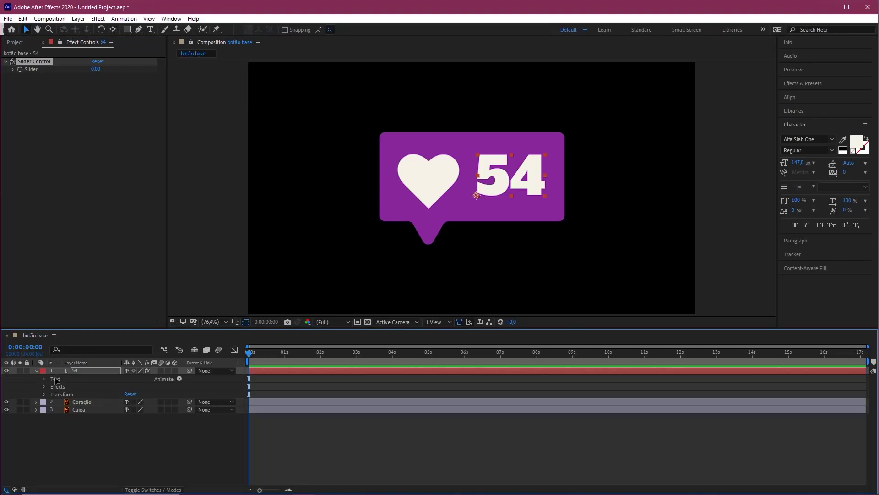
left_click(55, 379)
left_click(43, 379)
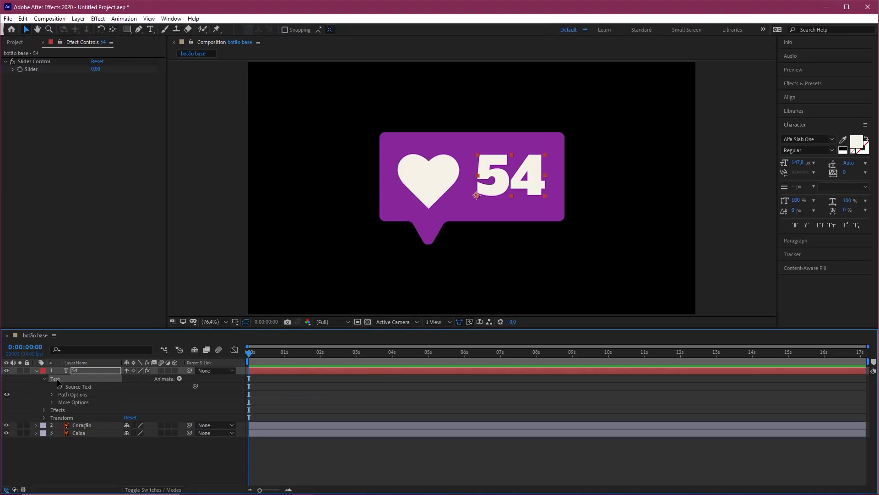
left_click(77, 387)
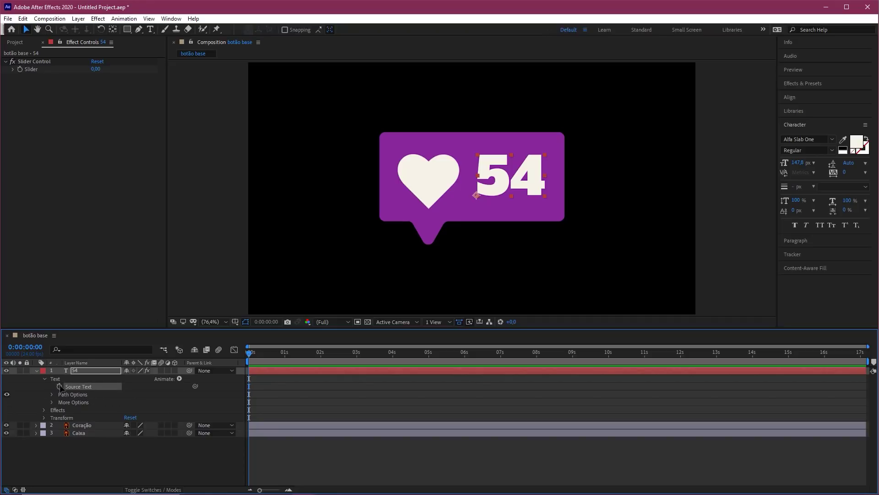
left_click(60, 387, "alt")
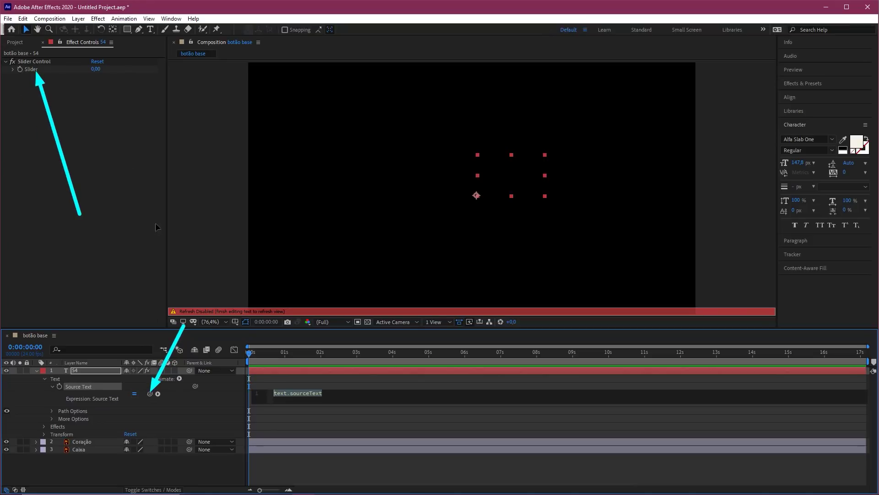
left_click(159, 387)
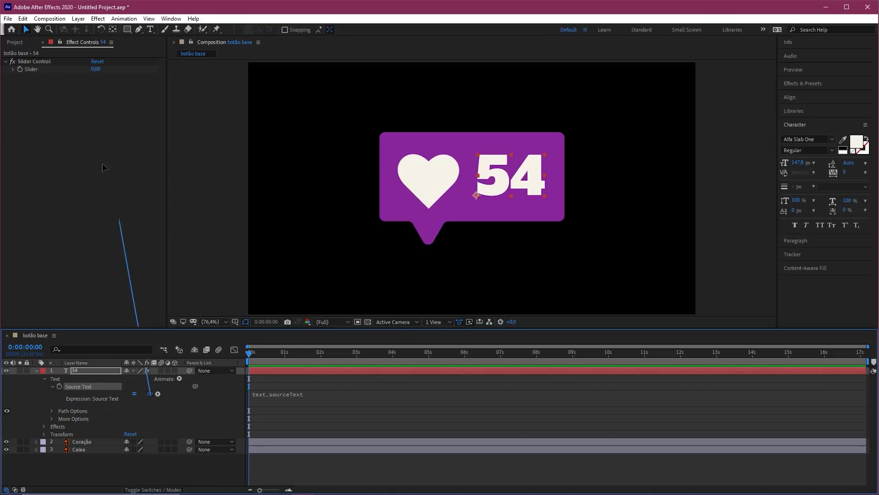
left_click_drag(102, 168, 30, 69)
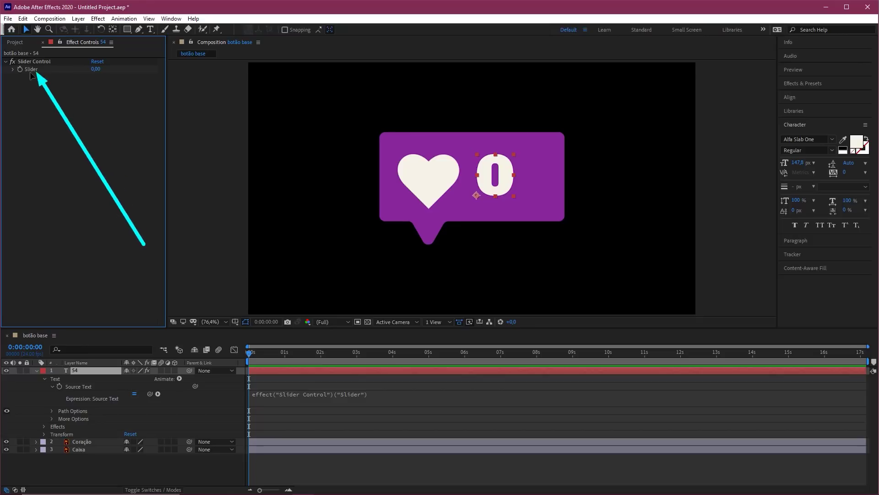
Set the Slider to 34 and start keyframing it at 0:00:00:00
left_click_drag(95, 69, 104, 70)
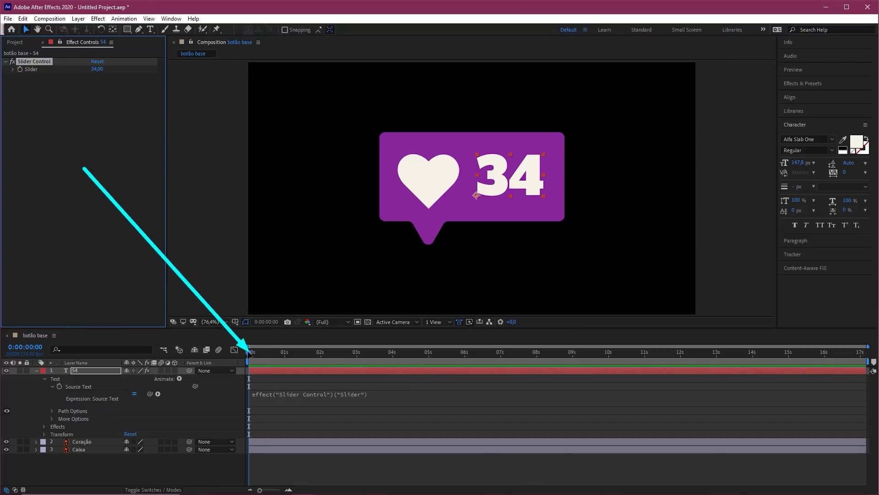
left_click_drag(251, 353, 244, 355)
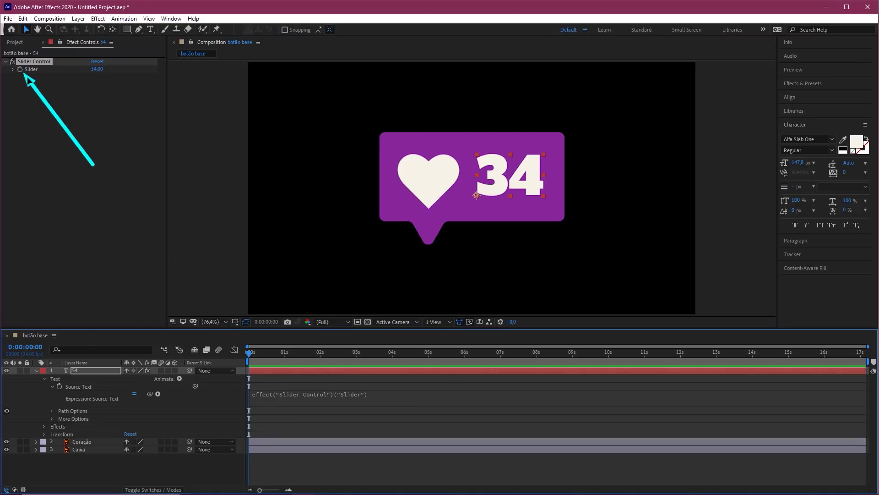
left_click(20, 70)
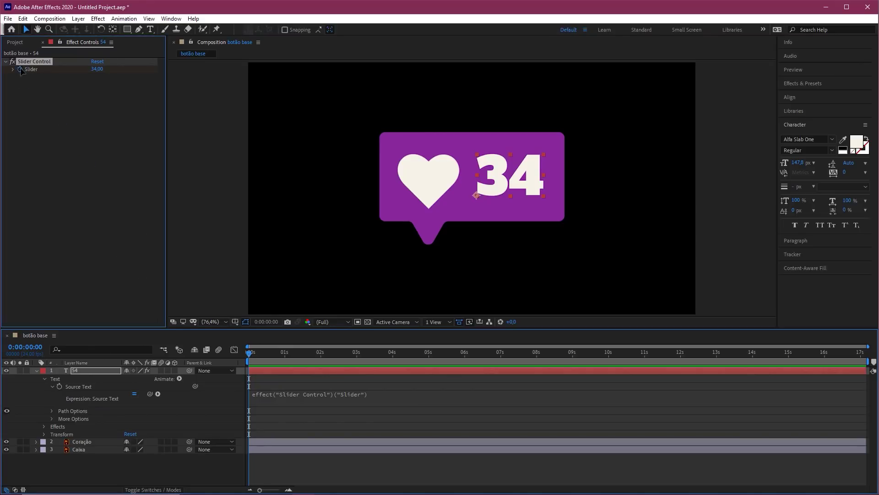
left_click(289, 374)
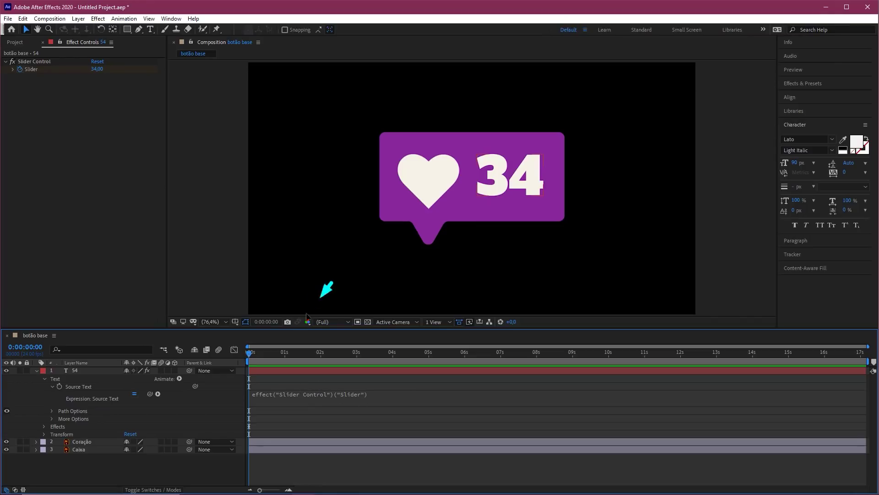
Reveal the 54 layer's Slider and set its keyframe at 0:00:00:00 to 0
left_click(272, 372)
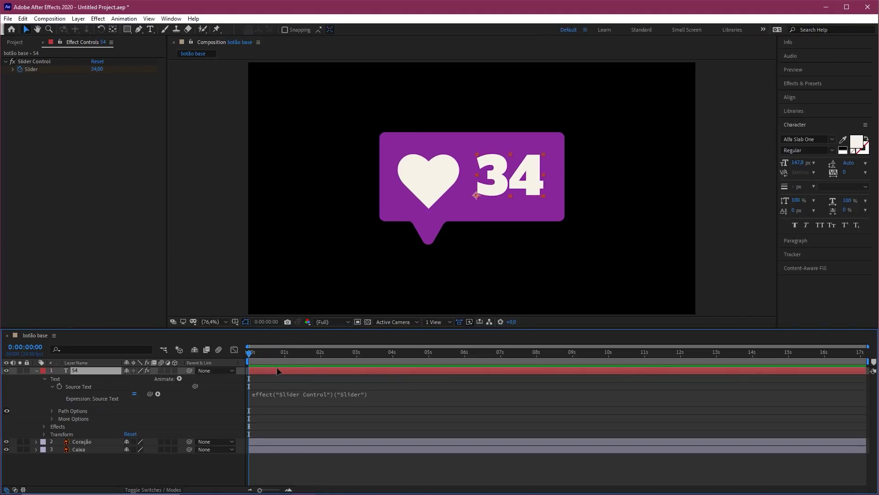
key("e")
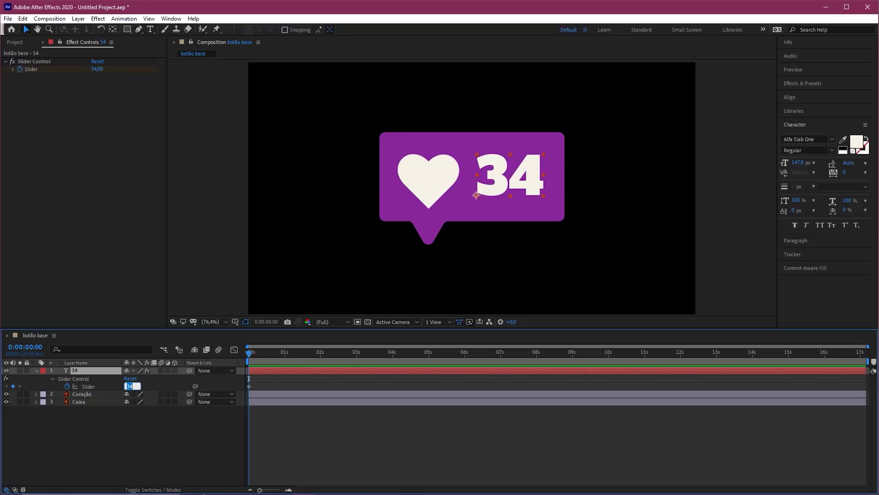
type("0")
key("Return")
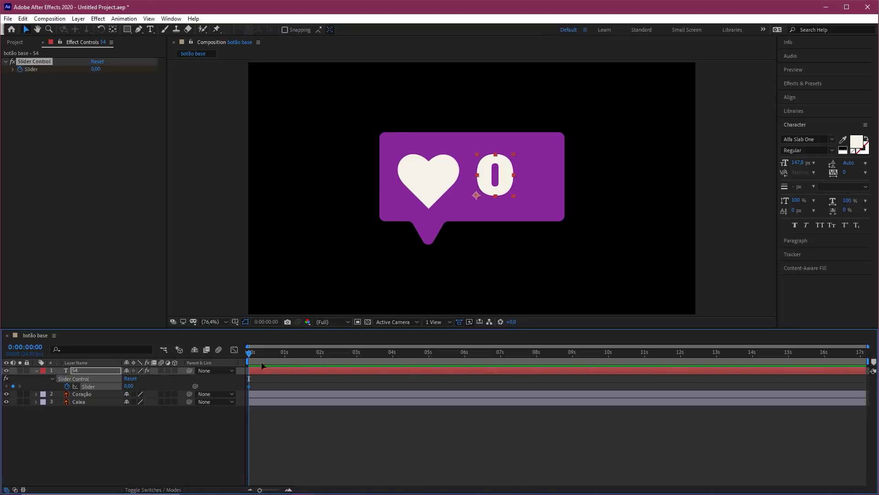
Keyframe the 54 layer's Slider at 54 on frame 0:00:00:20
key("shift+Page_Down")
key("shift+Page_Down")
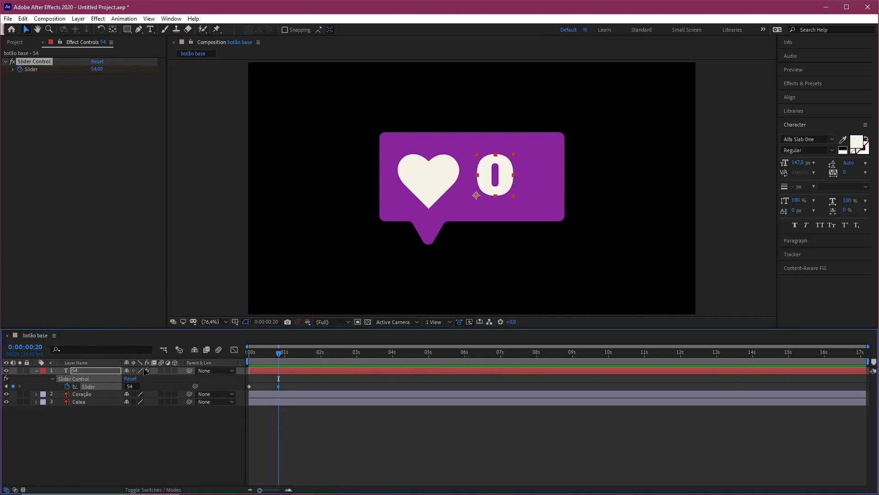
key("Return")
Add a third Slider keyframe with the value 68 at 0:00:03:00
left_click(319, 356)
left_click_drag(322, 358, 358, 362)
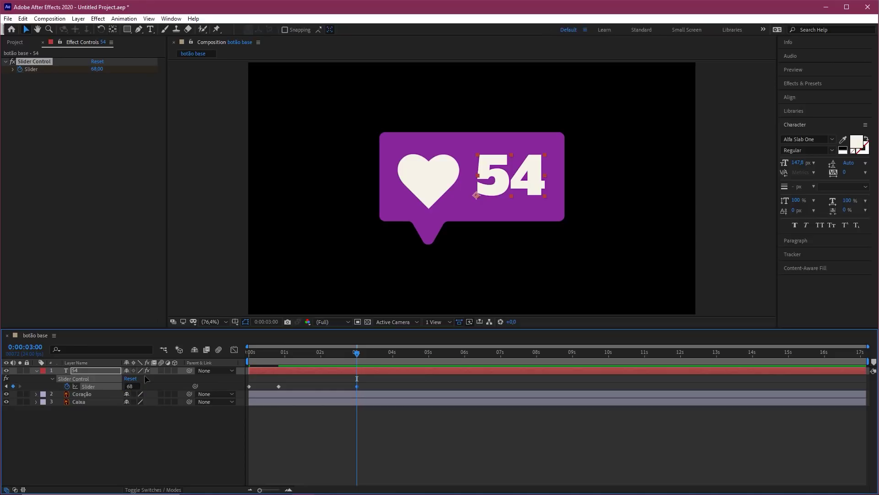
type("68")
key("Return")
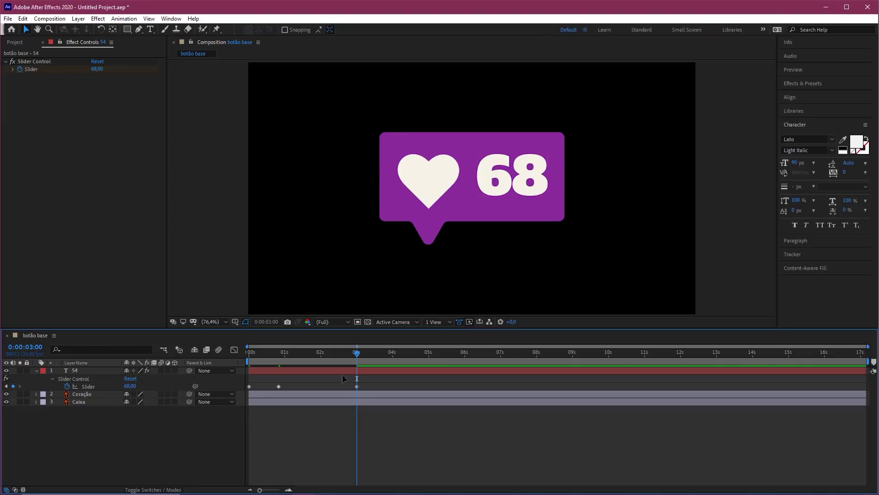
Play the counter animation from the start and stop it between the second and third Slider keyframes
left_click_drag(345, 356, 248, 362)
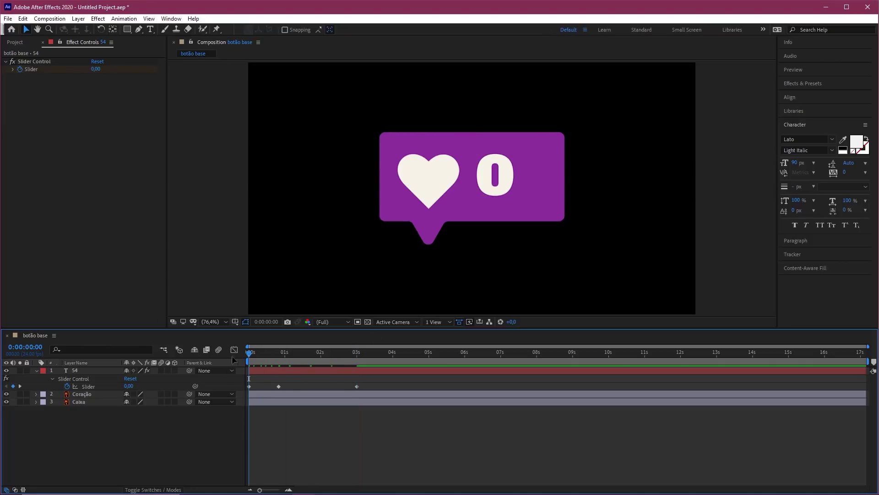
key("space")
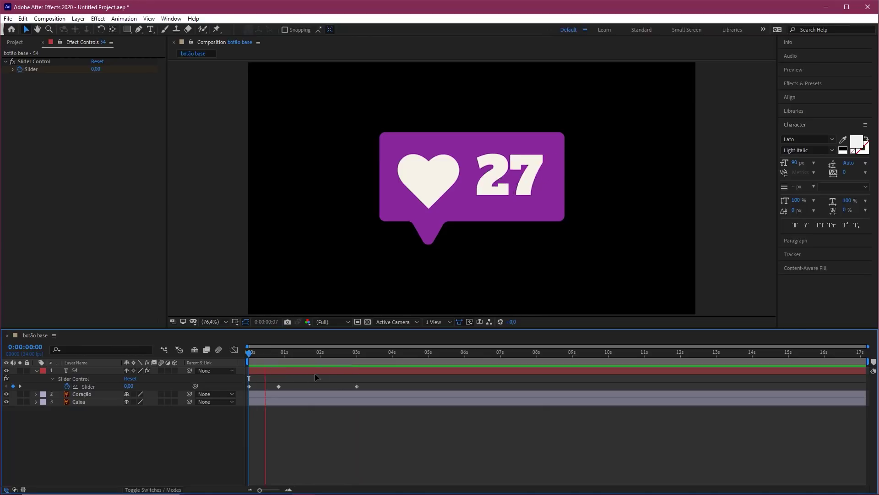
key("space")
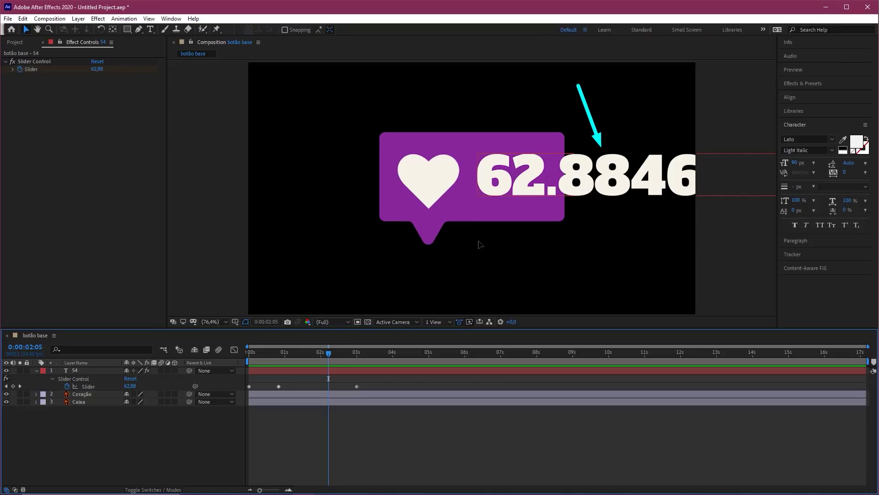
Wrap the 54 layer's Source Text expression in Math.round() so it reads Math.round(effect("Slider Control")("Slider"))
left_click(87, 374)
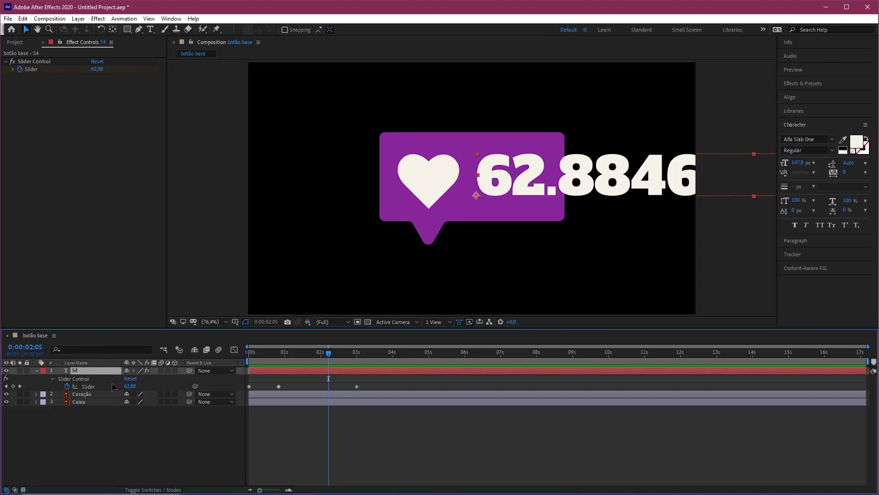
key("e")
key("e")
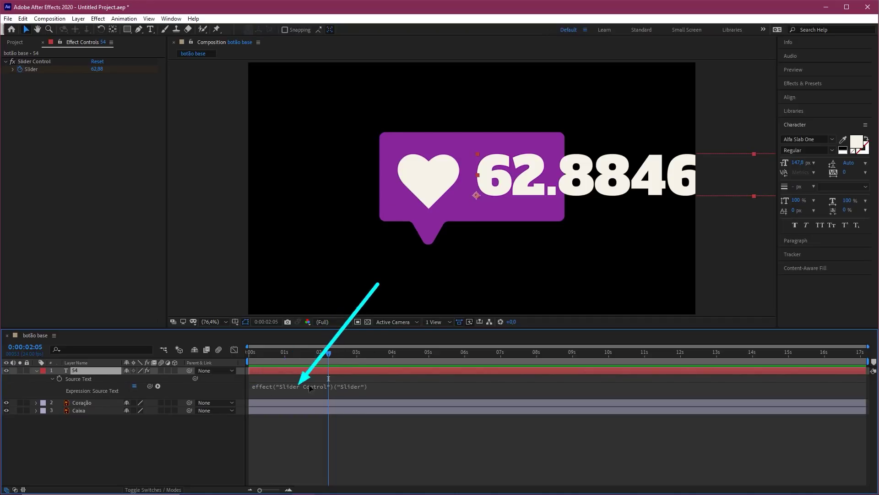
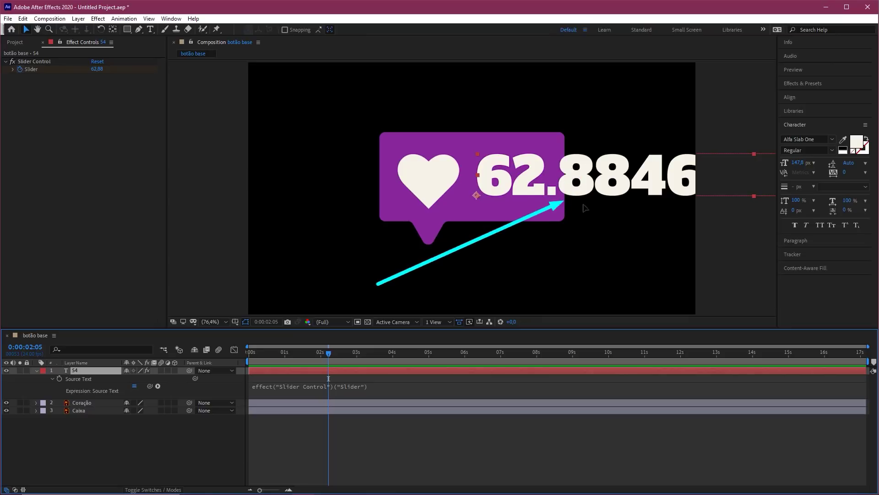
left_click(287, 385)
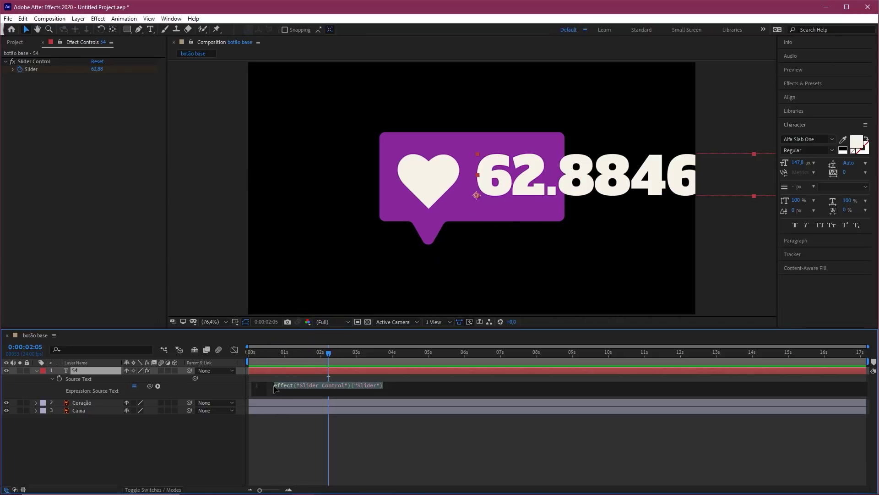
left_click(273, 386)
type("Mat")
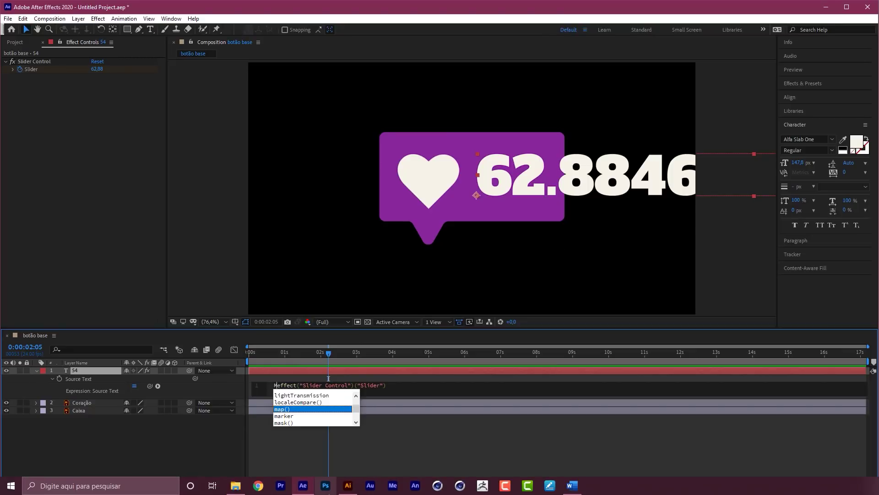
type("h")
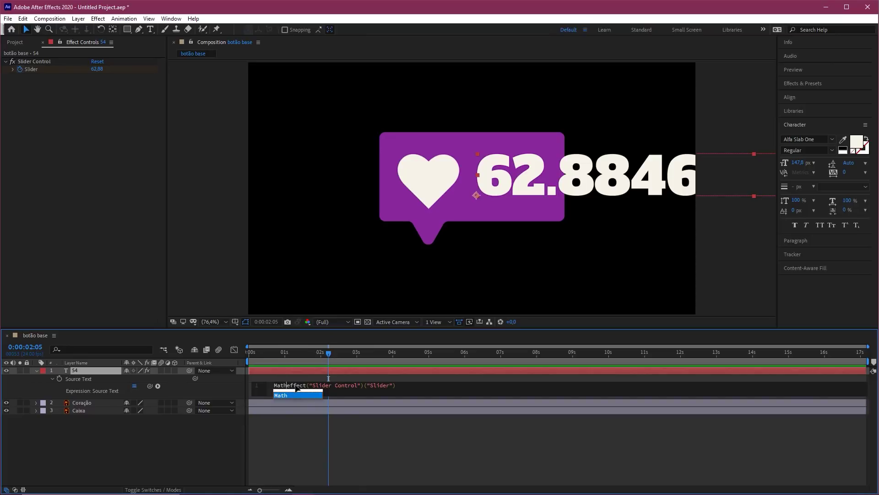
type(".")
type("round")
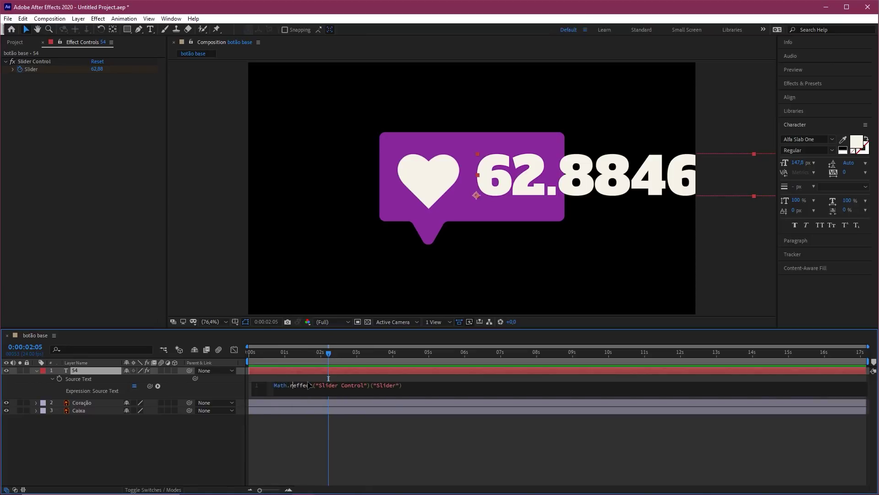
type("()")
key("Delete")
left_click(344, 422)
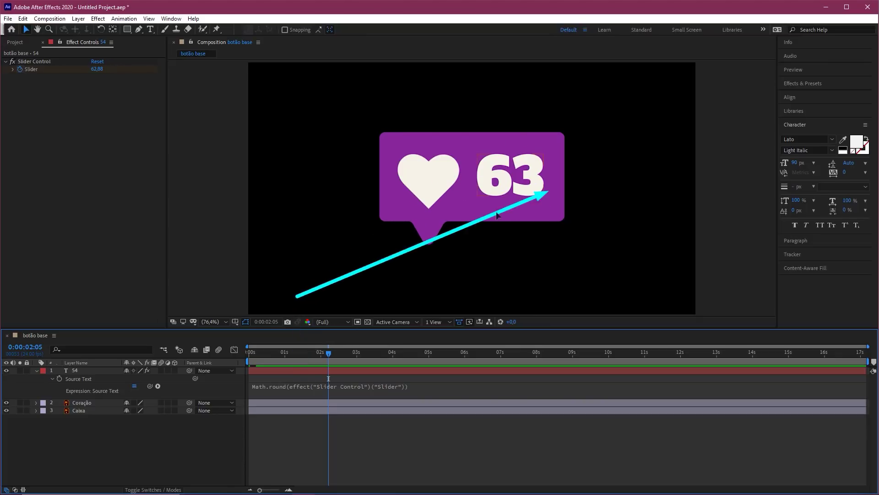
Preview the rounded counter from the start to just past the last Slider keyframe
key("Home")
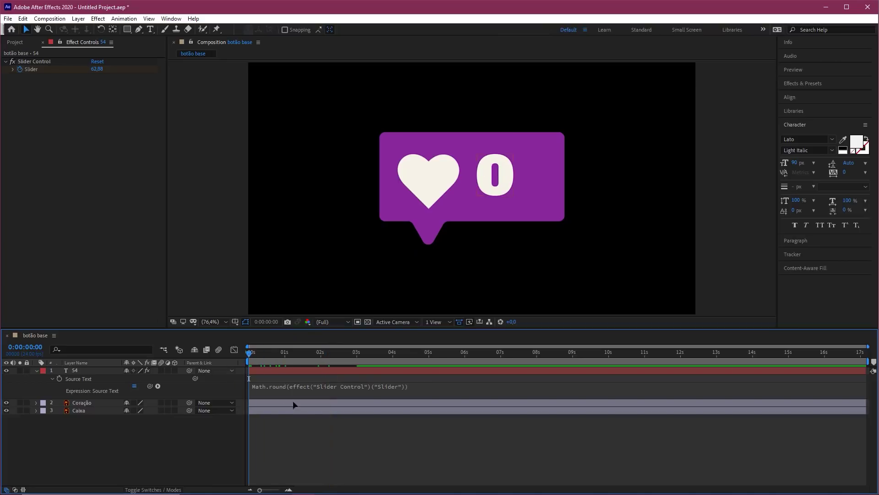
key("space")
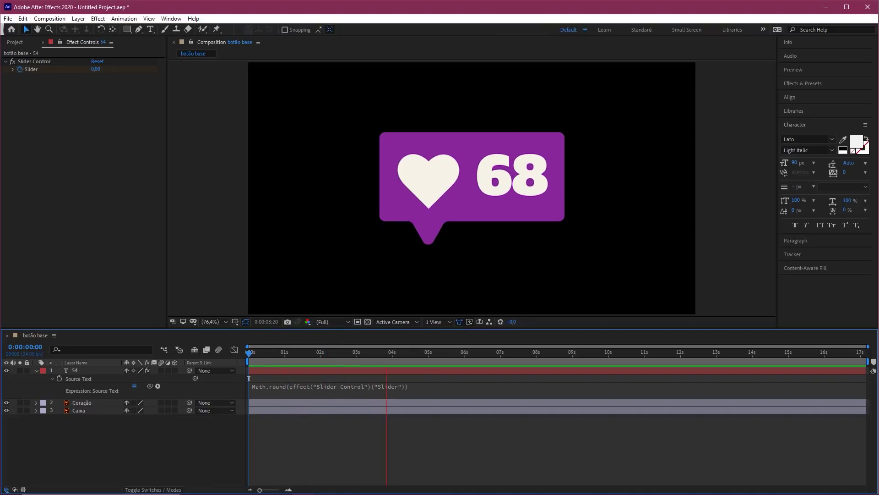
key("space")
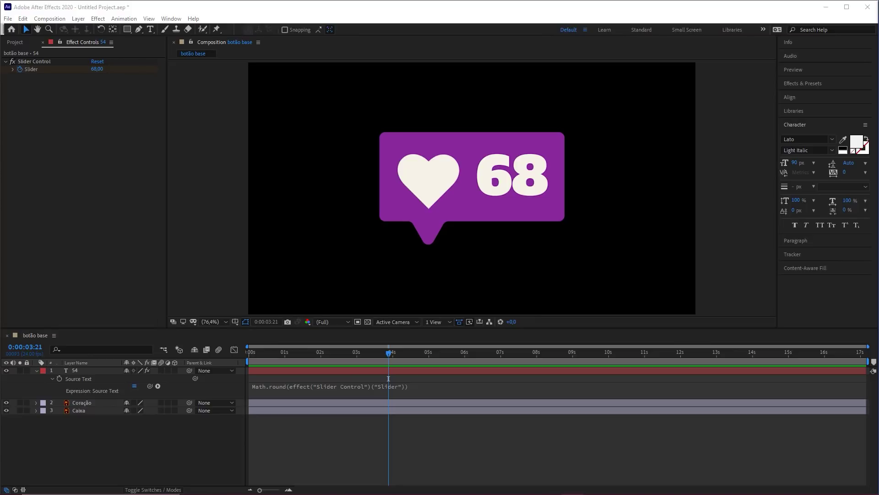
mouse_move(377, 353)
left_mouse_down()
mouse_move(344, 354)
mouse_move(391, 354)
left_mouse_up()
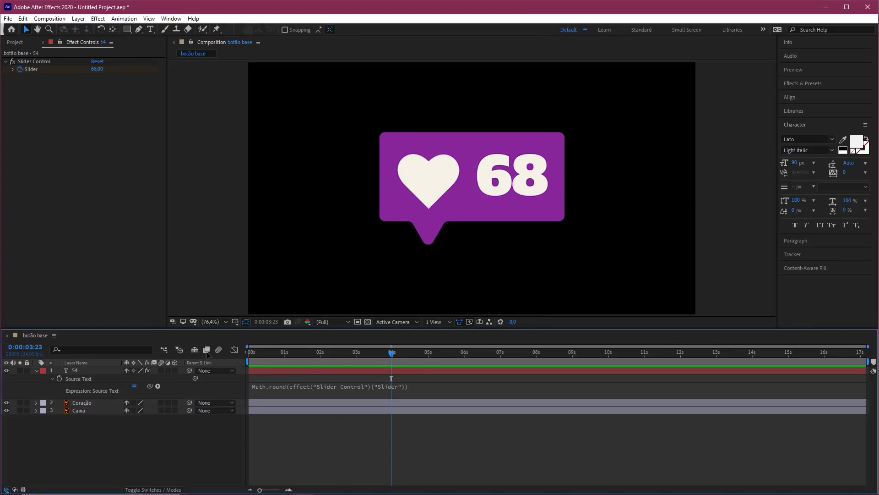
Collapse the 54 layer's properties in the timeline
left_click(36, 371)
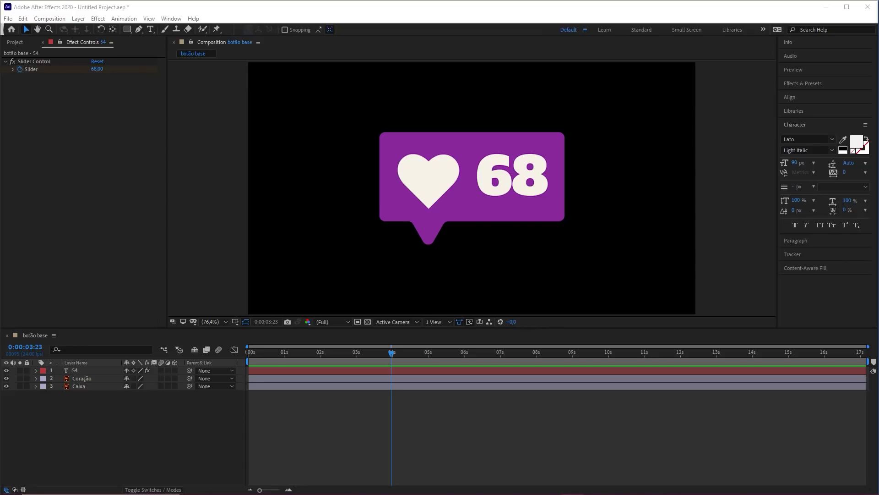
left_click(445, 436)
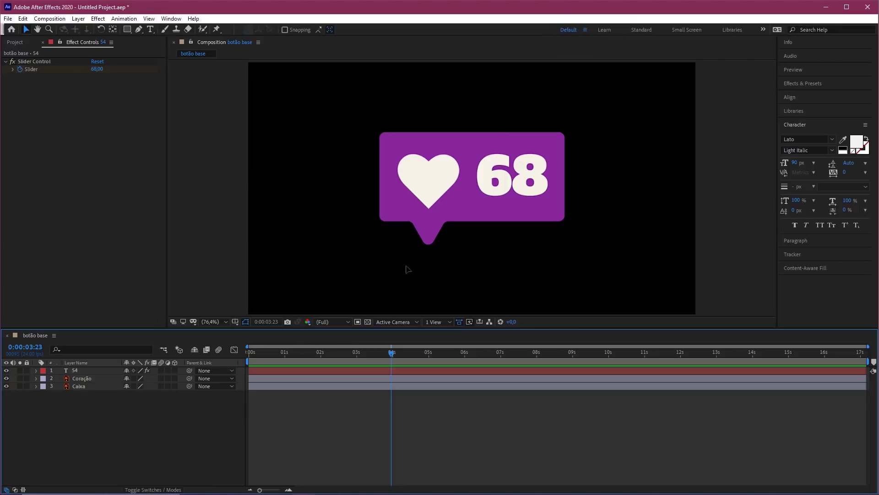
mouse_move(337, 296)
left_mouse_down()
mouse_move(387, 213)
mouse_move(387, 222)
mouse_move(424, 179)
left_mouse_up()
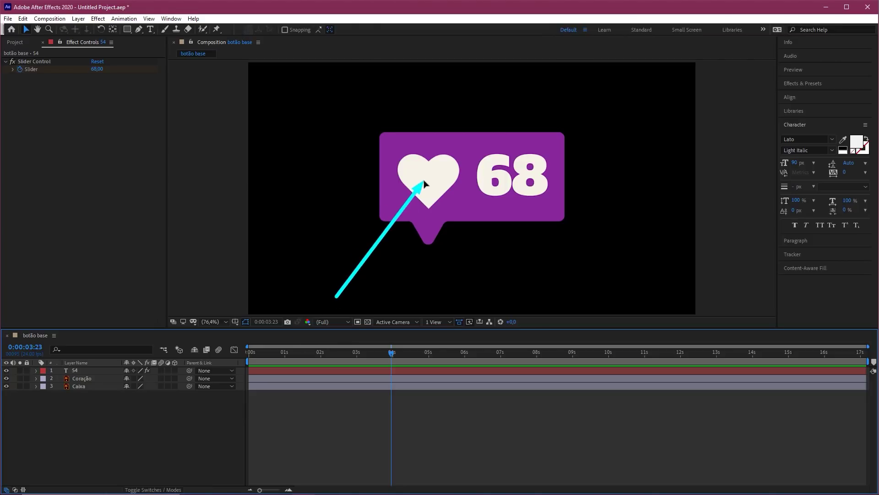
left_click_drag(359, 473, 404, 384)
left_click_drag(491, 426, 479, 230)
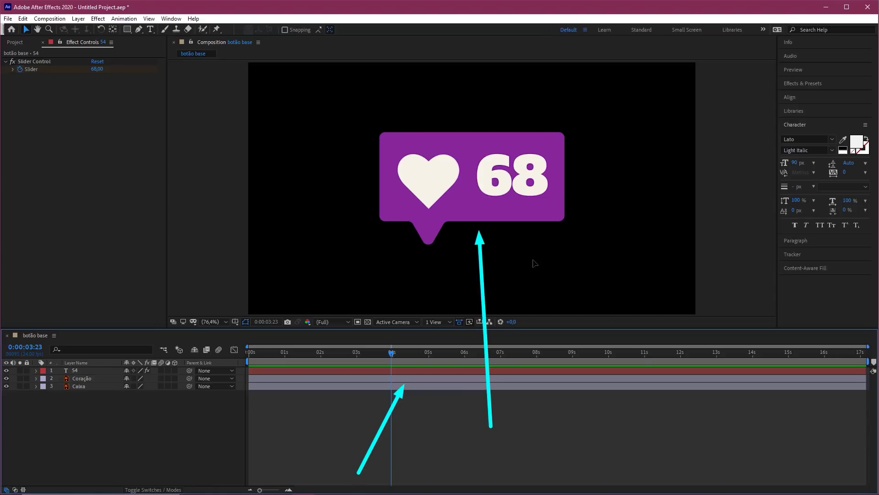
Add Position keyframes to the 54, Coração and Caixa layers together at 0:00:00:00
left_click_drag(255, 354, 235, 356)
left_click_drag(101, 398, 73, 368)
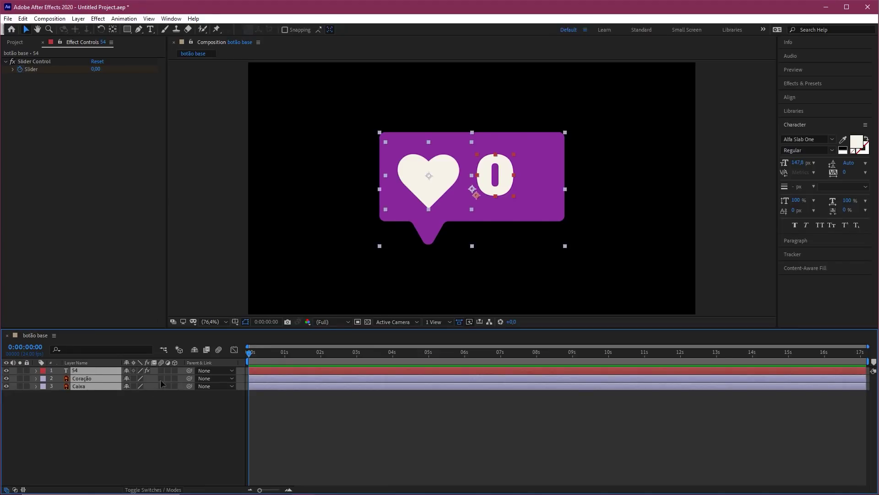
mouse_move(140, 459)
left_mouse_down()
mouse_move(102, 394)
mouse_move(109, 391)
left_mouse_up()
key("p")
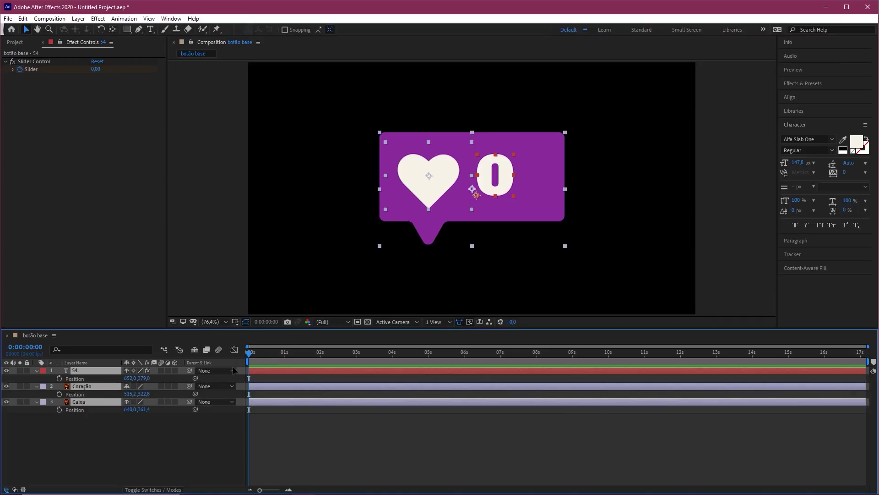
mouse_move(124, 309)
left_mouse_down()
mouse_move(83, 393)
mouse_move(131, 340)
mouse_move(59, 380)
left_mouse_up()
left_click(60, 379)
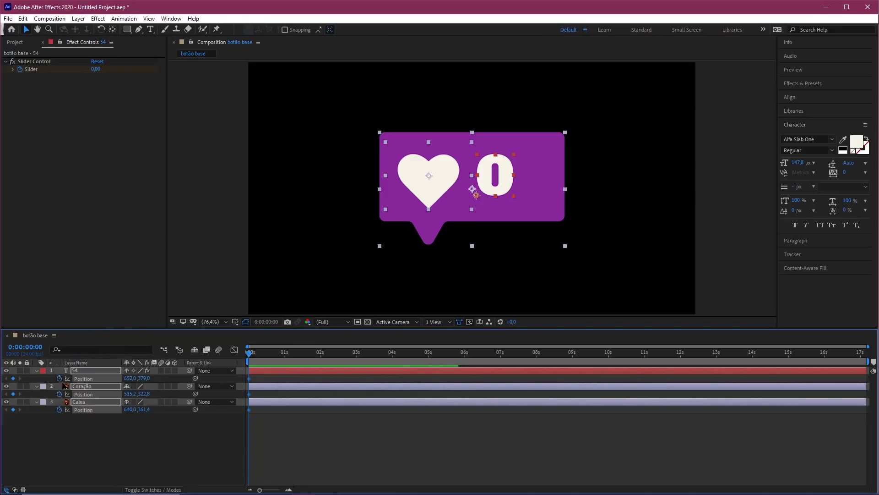
left_click(60, 379)
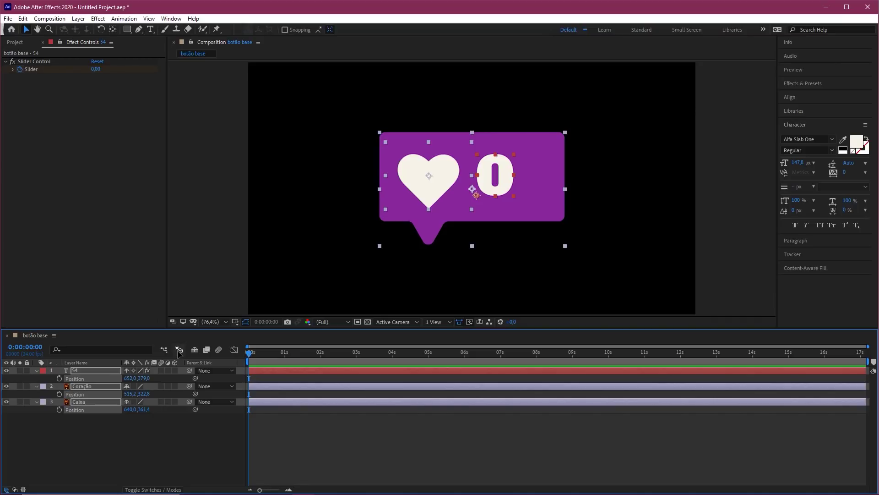
key("alt+shift+p")
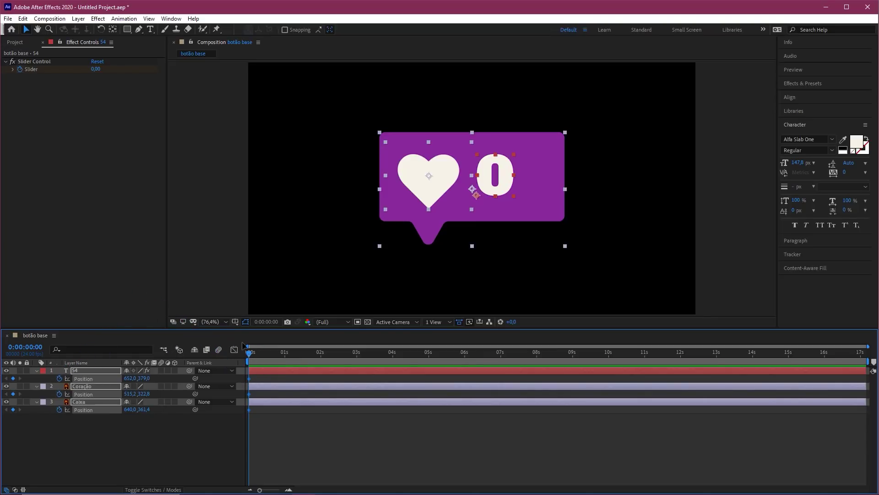
Keyframe the three layers' current Position at 0:00:00:20, and at 0:00:00:00 move them straight down about 592 px, out of the frame
key("shift+Page_Down")
key("shift+Page_Down")
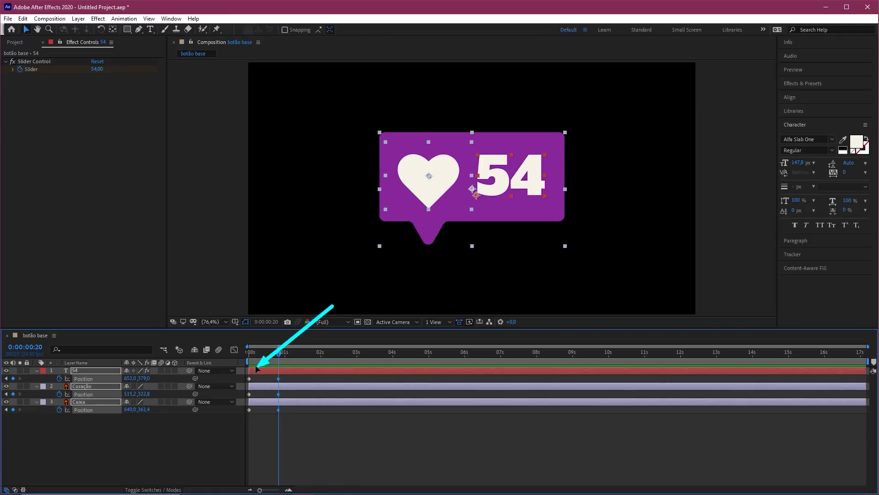
left_click_drag(278, 357, 248, 356)
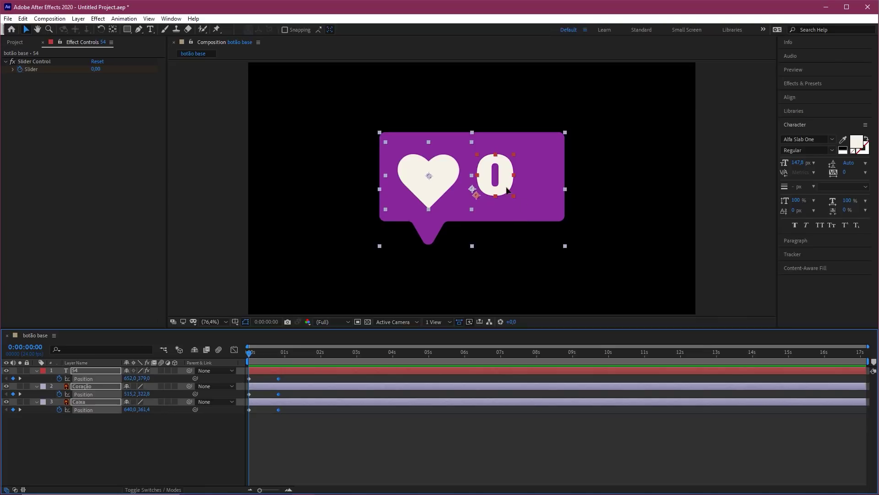
left_click_drag(507, 190, 484, 379)
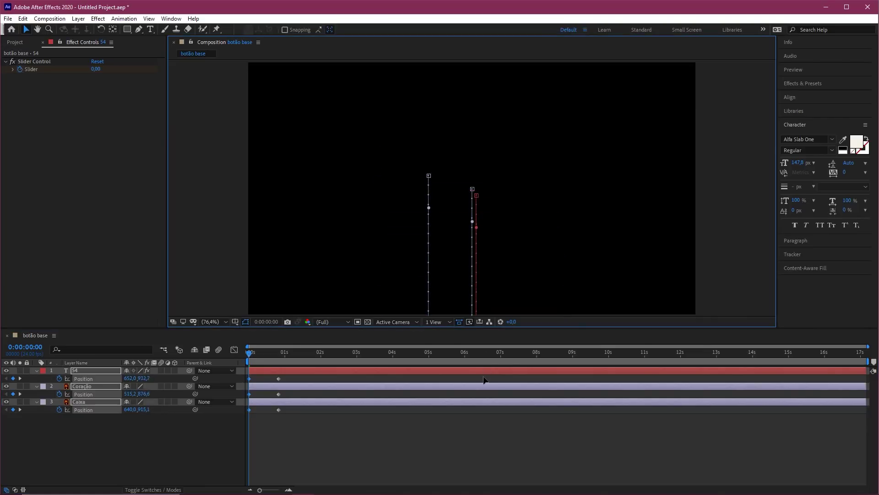
Deselect the layers and preview the button's rise into the frame from the start
left_click(308, 439)
key("space")
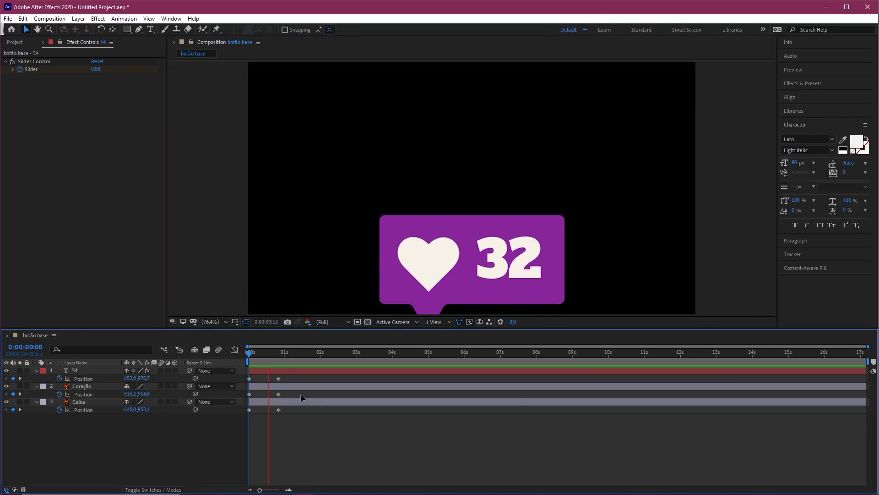
key("space")
key("space")
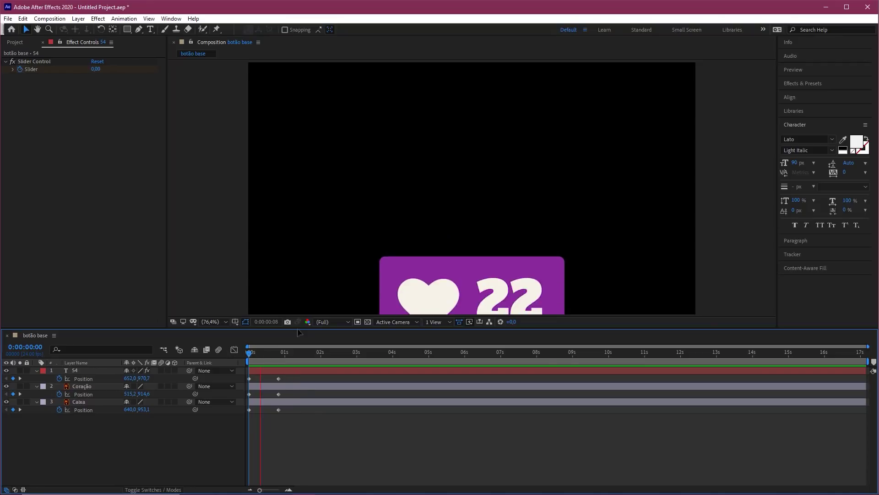
Preview the button's rise into the frame and check its position at 0:00:00:20
key("space")
left_click_drag(249, 353, 279, 356)
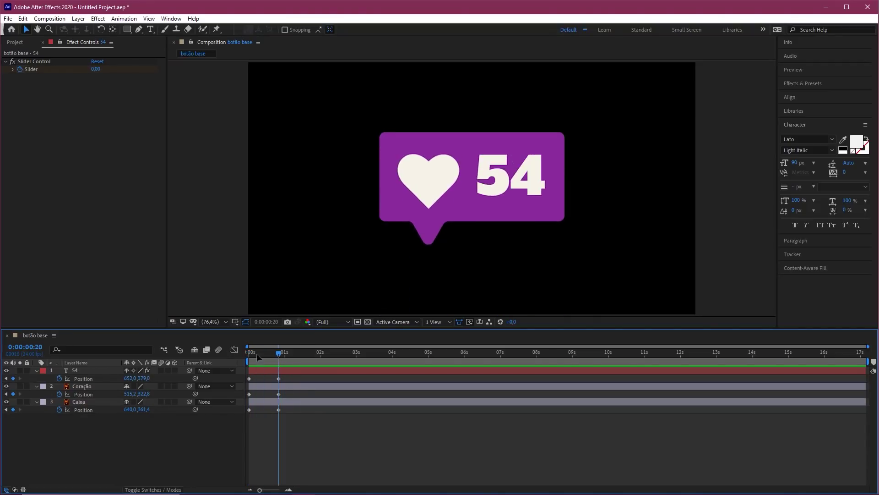
key("space")
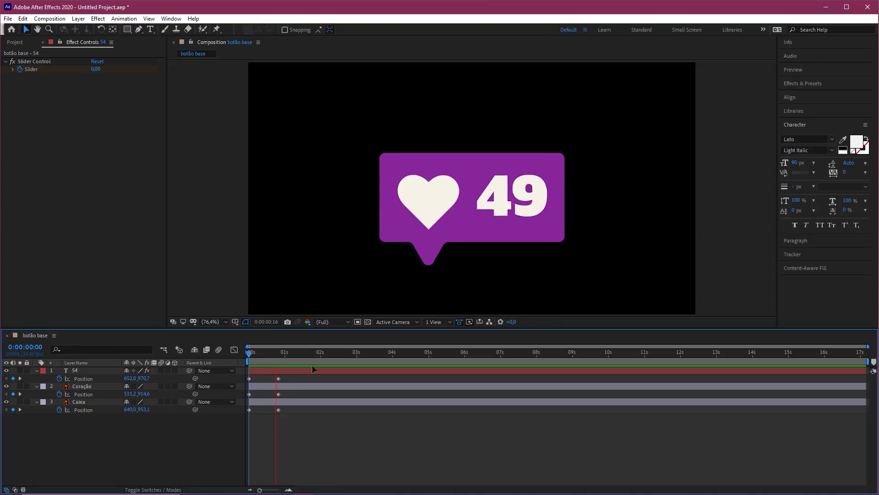
key("space")
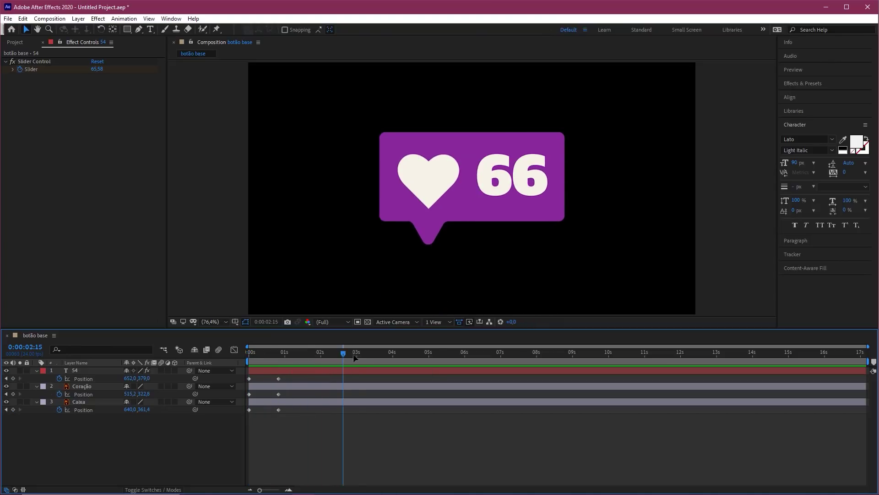
End the work area just after 3 seconds and preview the shortened range from the start
left_click(359, 356)
key("n")
left_click_drag(301, 356, 207, 365)
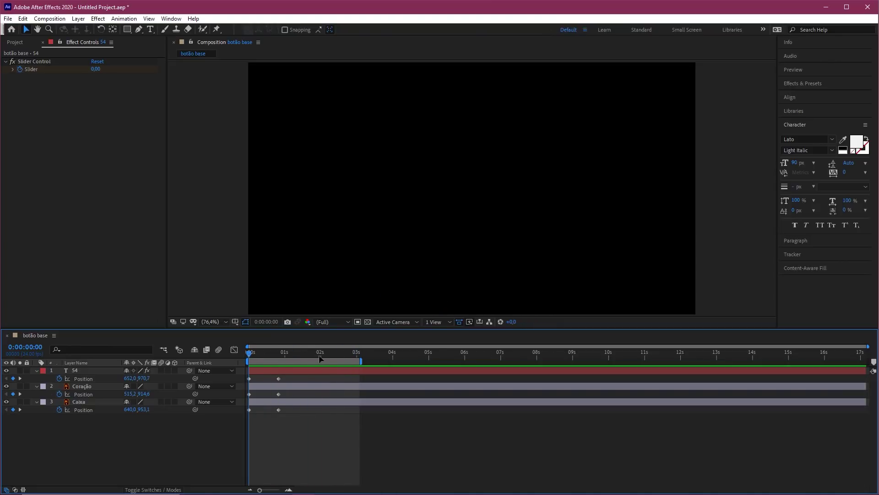
key("=")
key("space")
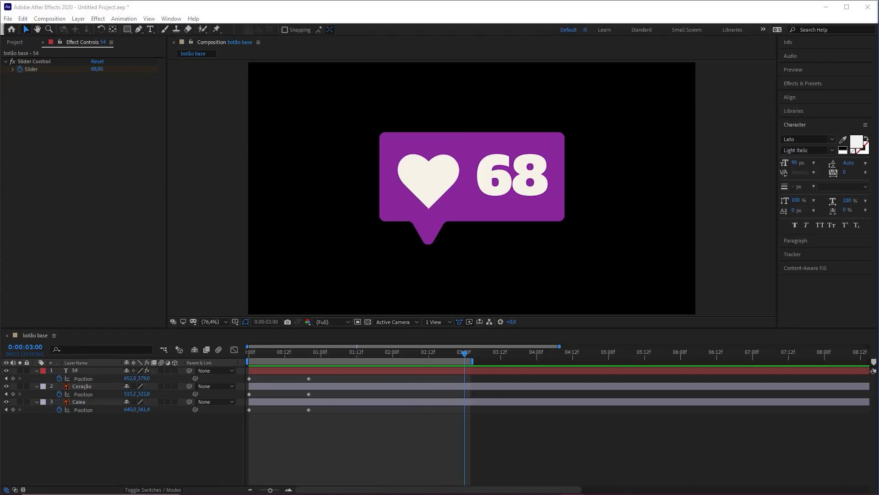
Select all Position keyframes of the 54, Coração and Caixa layers and show them in the Graph Editor
left_click(330, 438)
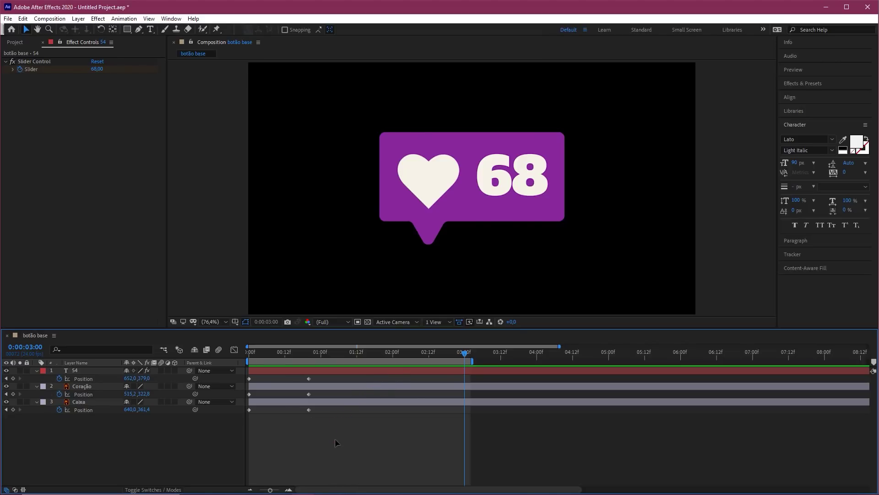
left_click_drag(334, 438, 249, 369)
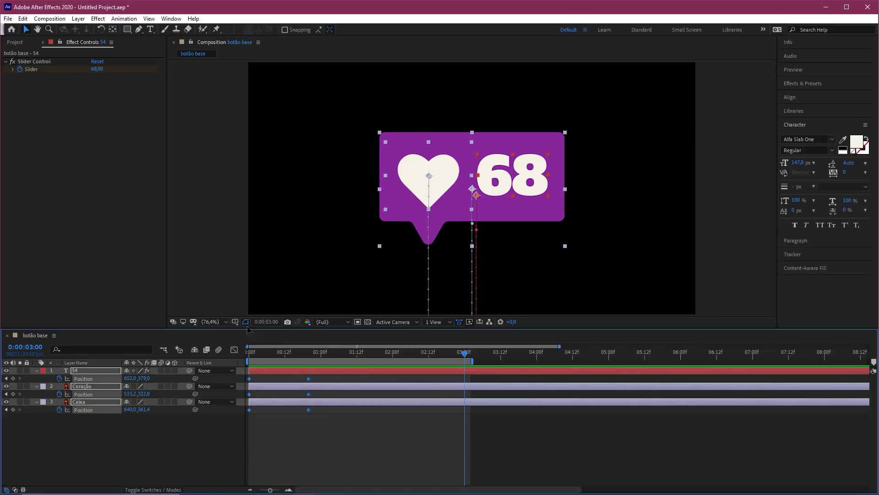
left_click(235, 350)
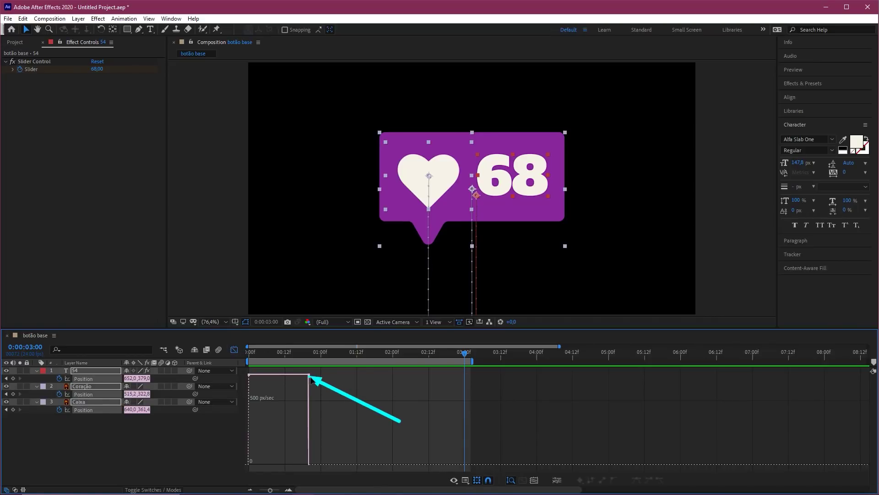
Ease the last Position keyframes to zero speed in the speed graph, extending their incoming handle back to about frame 10
left_click_drag(324, 395, 304, 366)
key("Home")
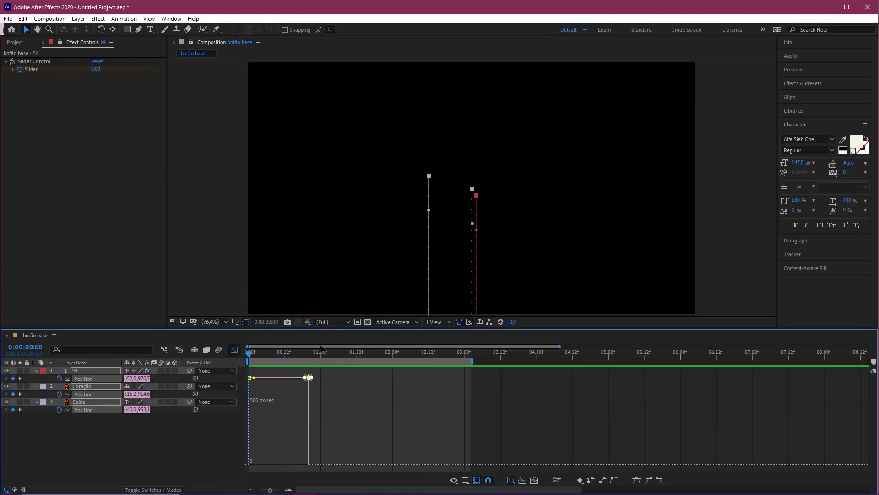
key("equal")
key("equal")
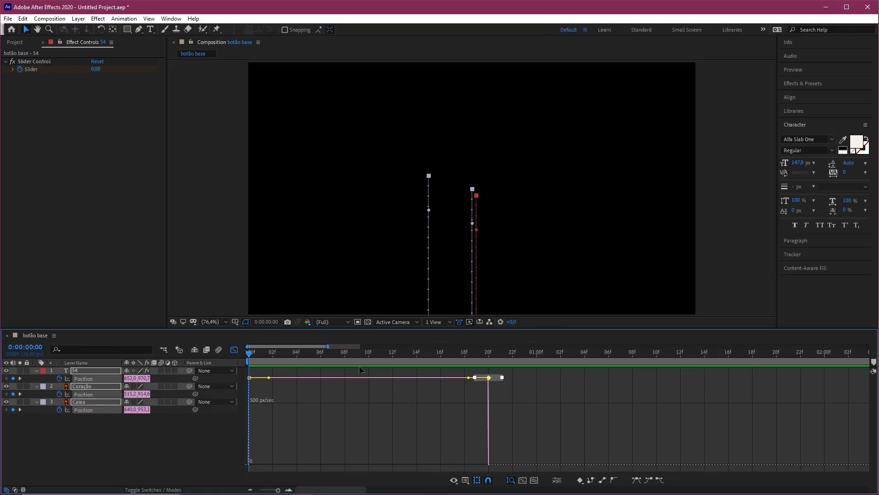
left_click_drag(513, 396, 474, 367)
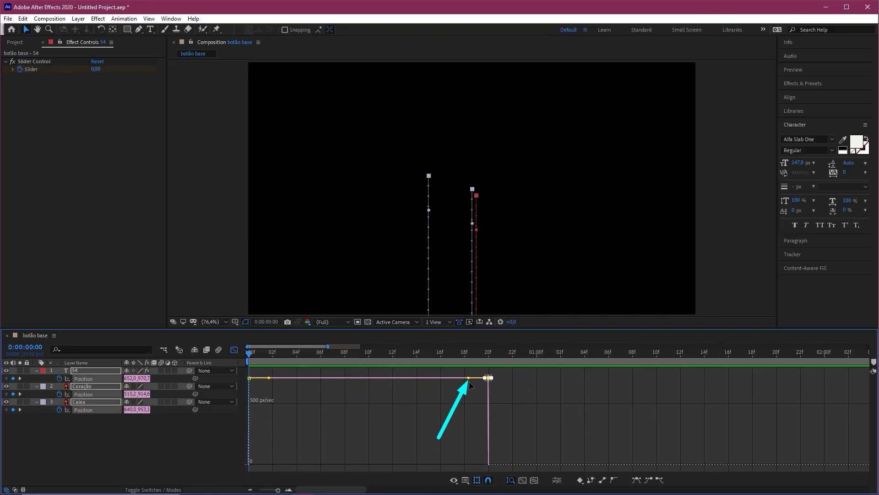
left_click_drag(468, 378, 350, 465)
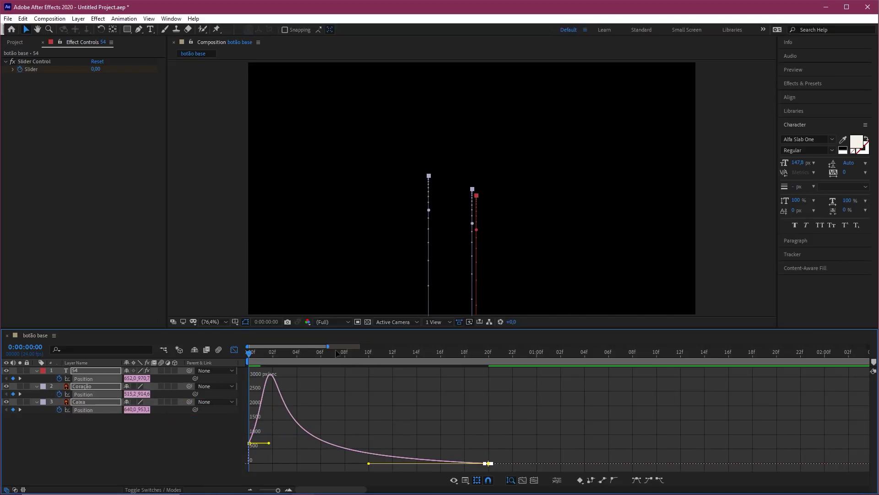
Preview the eased rise of the button with the whole timeline in view
key("minus")
key("minus")
key("minus")
key("space")
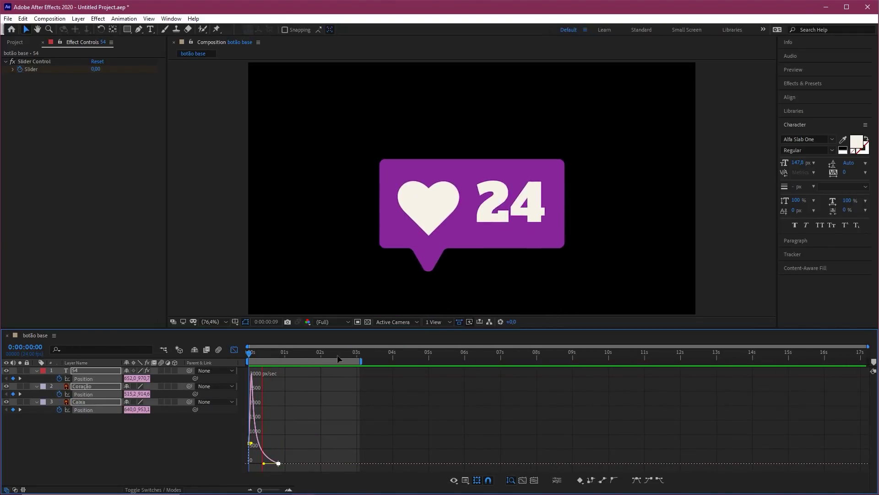
key("space")
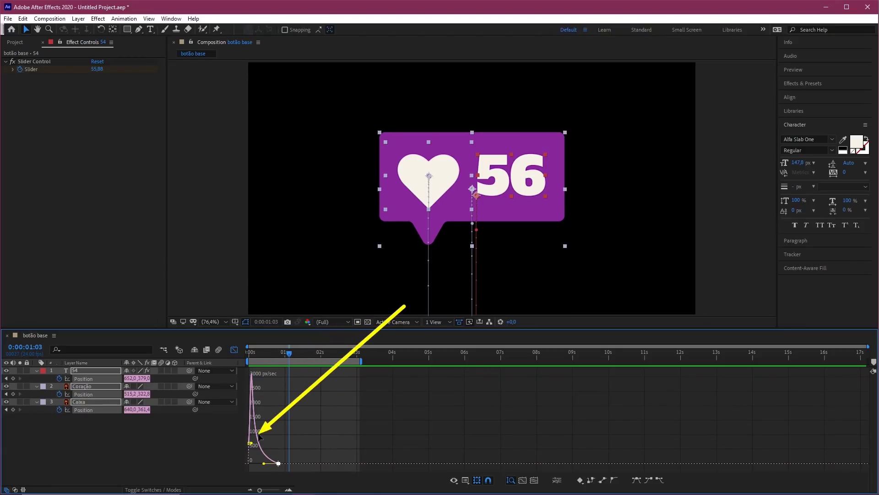
Look at the Position curves in the value graph, and return to the speed graph
left_click(466, 480)
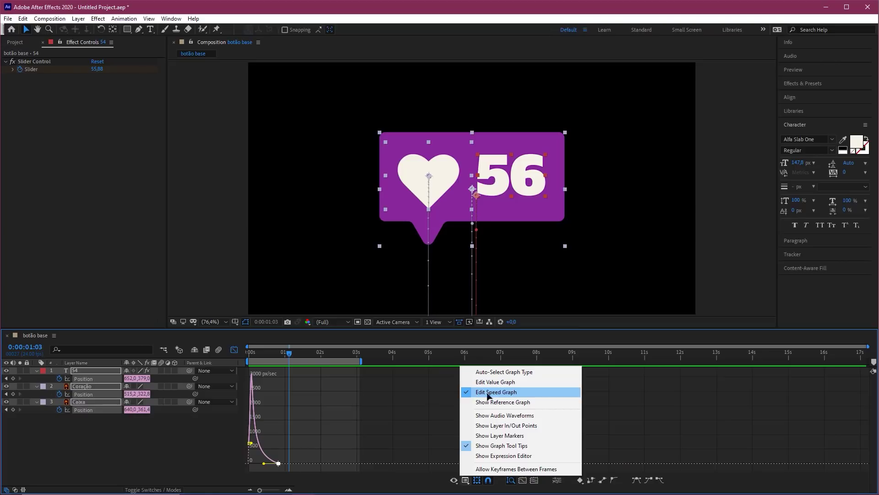
left_click(494, 382)
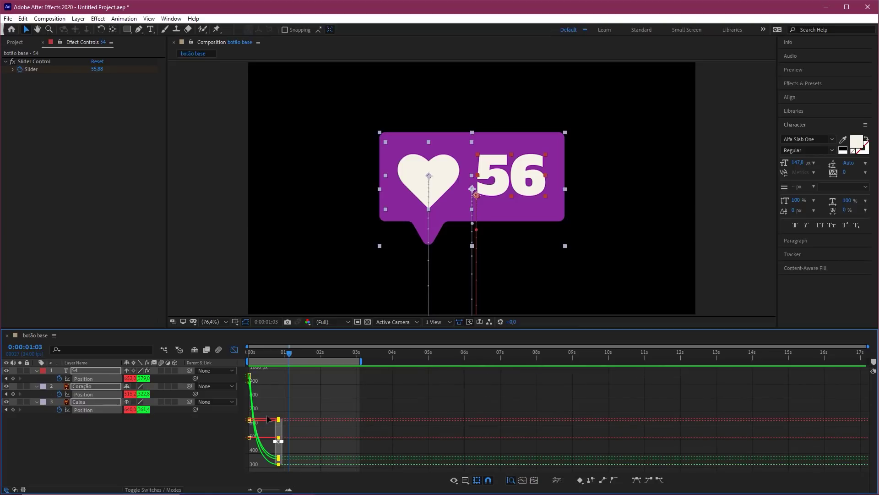
left_click(465, 479)
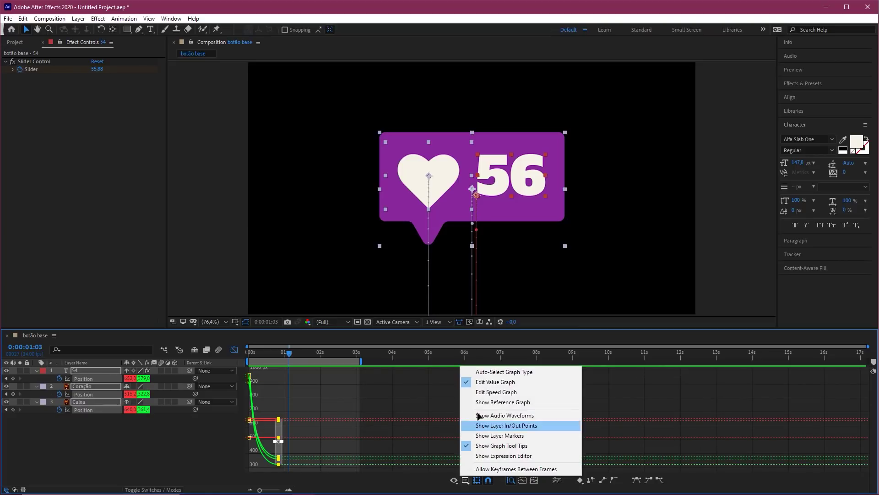
left_click(487, 392)
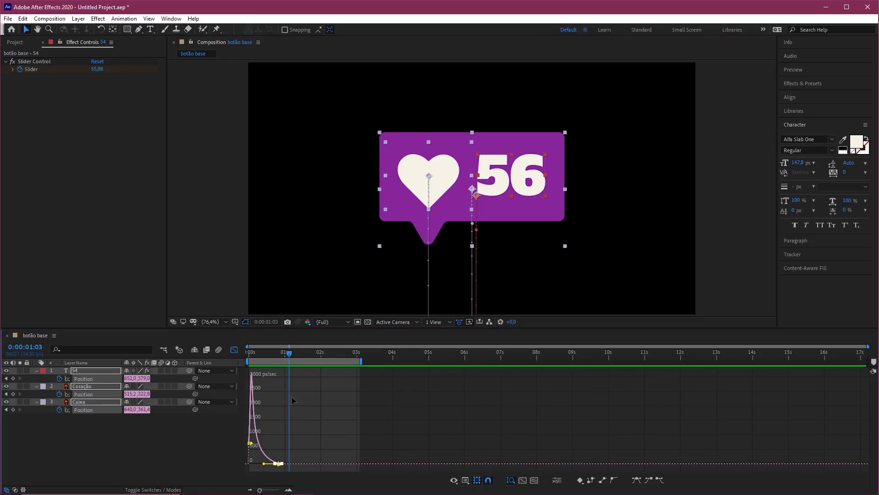
Return to 0:00:00:00, close the Graph Editor and deselect the layers
left_click_drag(277, 358, 248, 352)
key("shift+F3")
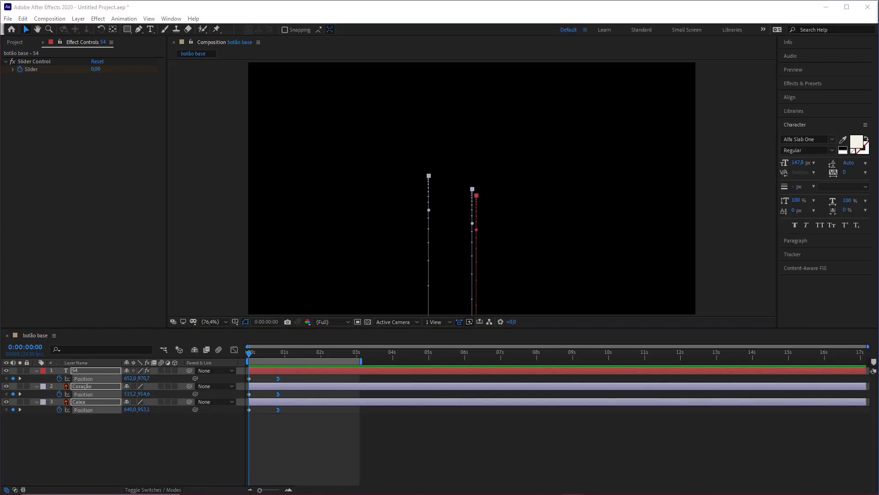
left_click(345, 471)
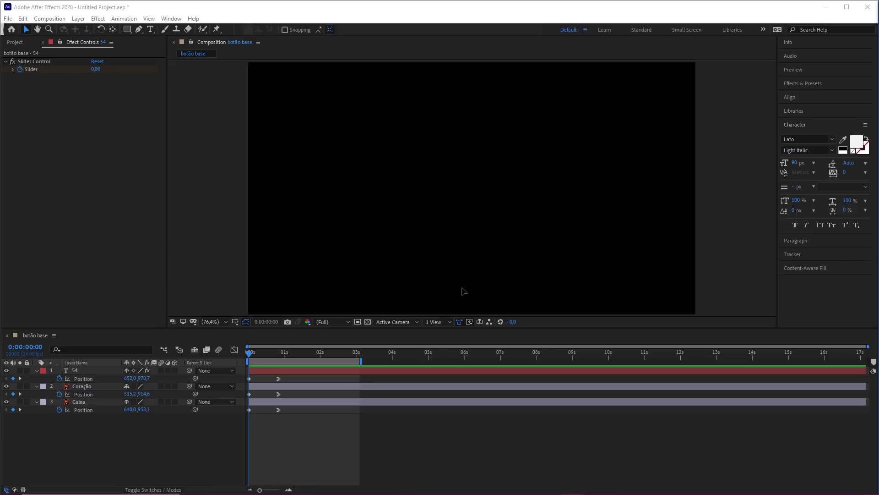
Place the current time exactly on the last Position keyframes at 0:00:00:20
left_click_drag(276, 357, 218, 350)
key("equal")
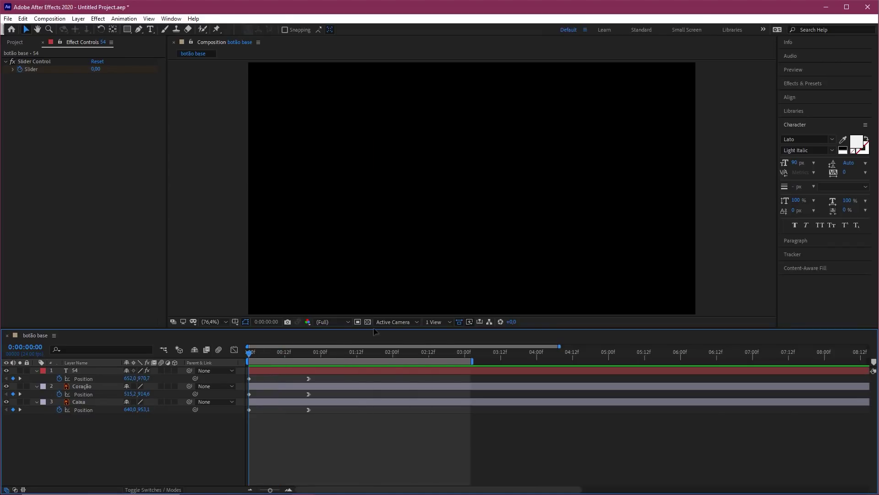
left_click(309, 356)
left_click_drag(313, 356, 332, 356)
key("j")
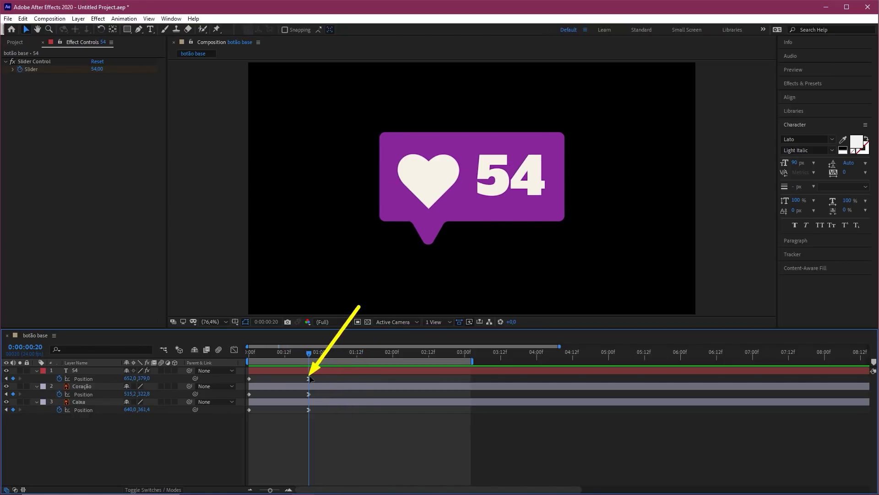
left_click_drag(309, 354, 328, 361)
key("j")
Show only the Scale property of the Coração layer and collapse the 54 and Caixa layers
left_click(88, 388)
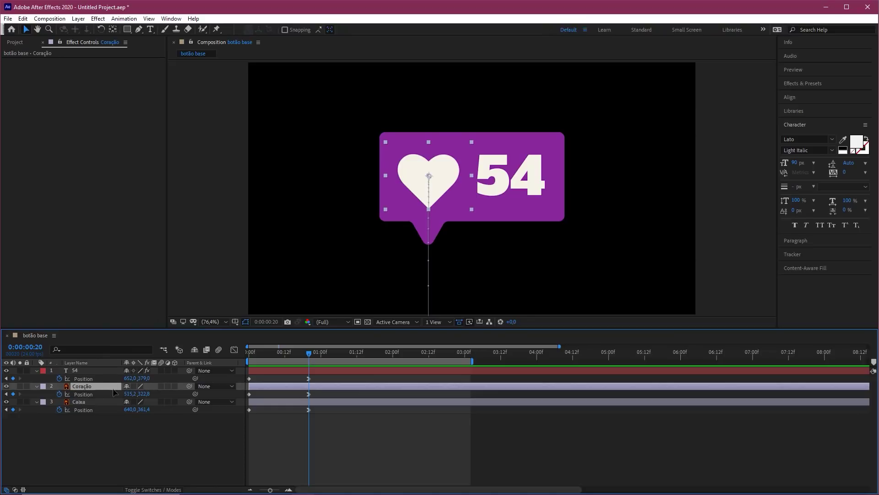
key("s")
left_click(38, 371)
left_click(37, 394)
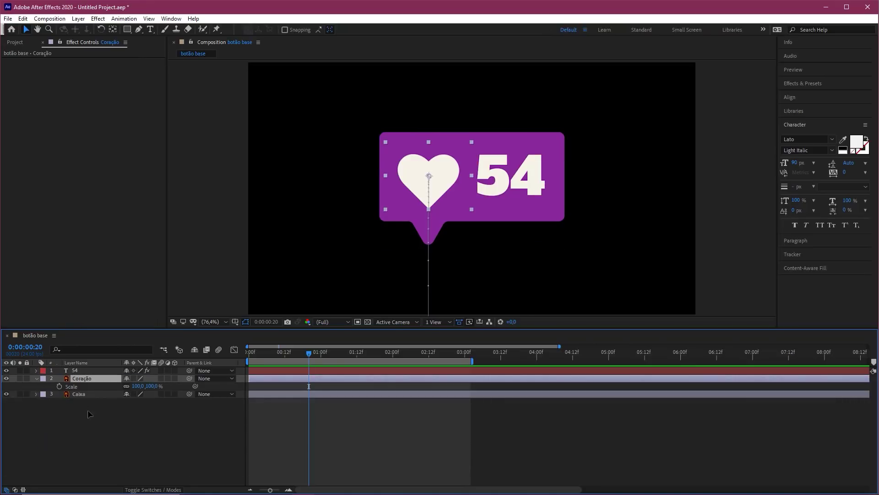
Reveal the Caixa layer's keyframed properties to check them, and collapse and deselect the layer again
left_click(87, 412)
left_click(83, 394)
left_click(82, 370)
left_click(88, 395)
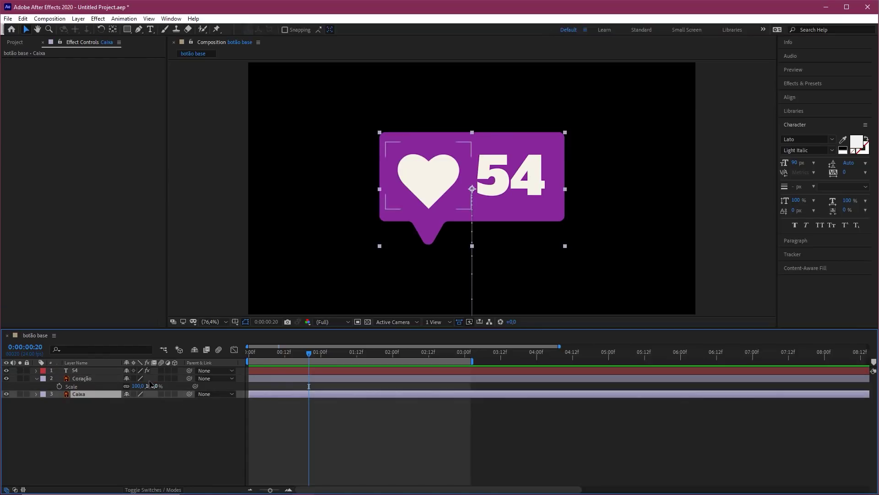
mouse_move(143, 291)
left_mouse_down()
mouse_move(74, 363)
mouse_move(83, 369)
left_mouse_up()
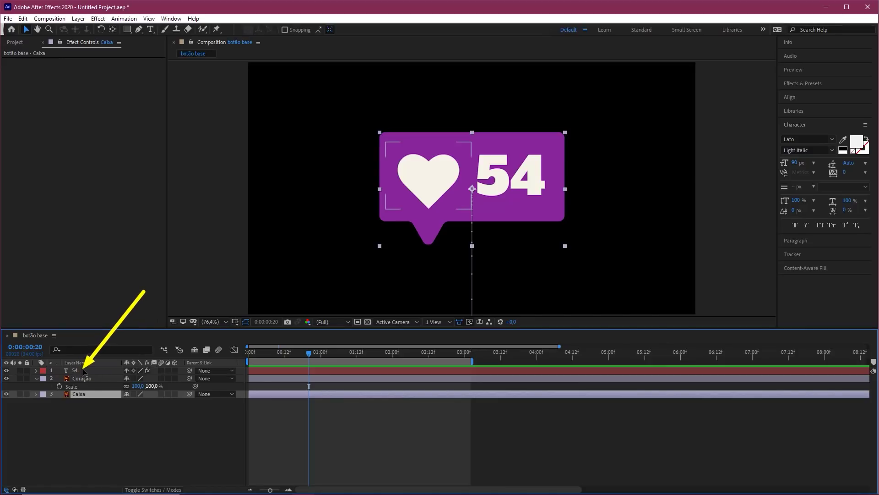
left_click_drag(85, 366, 81, 397)
key("u")
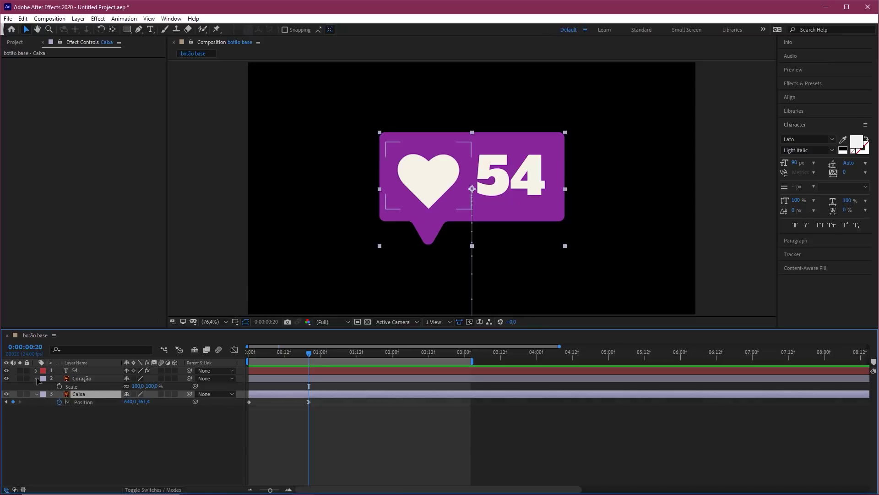
left_click(36, 394)
left_click(221, 422)
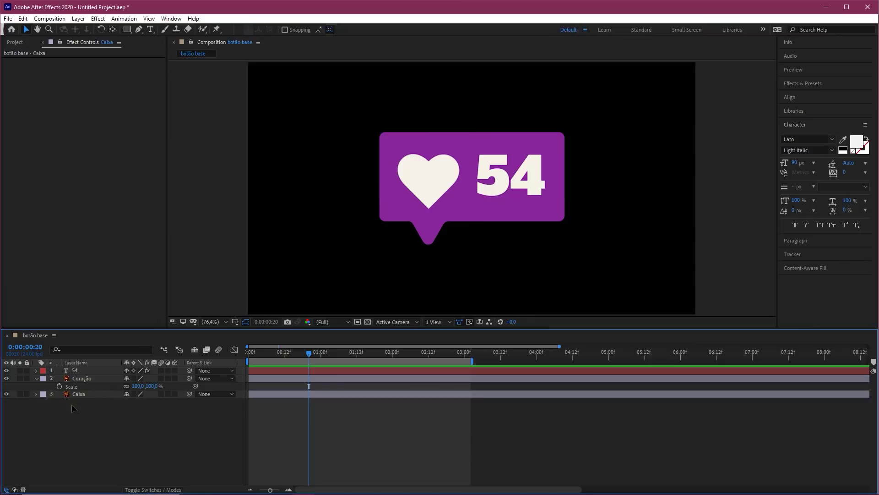
Add a Scale keyframe of 100% to the Coração layer at 0:00:00:20 and deselect it
left_click(87, 379)
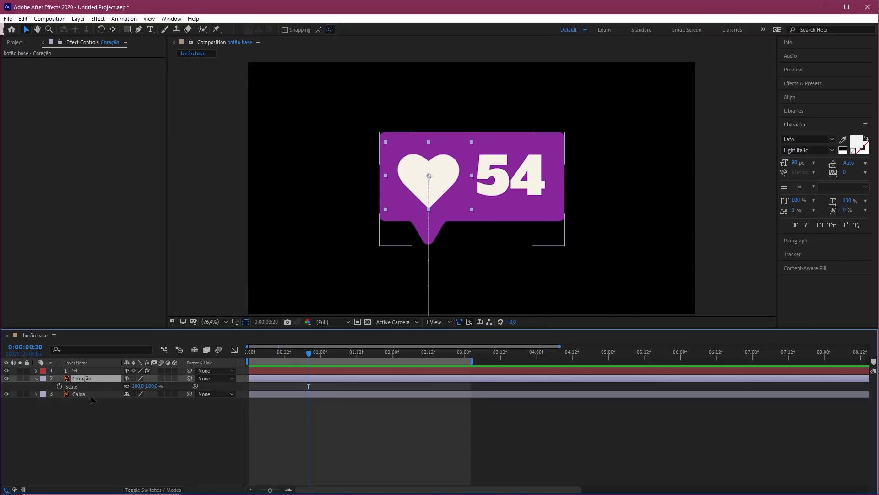
left_click(59, 386)
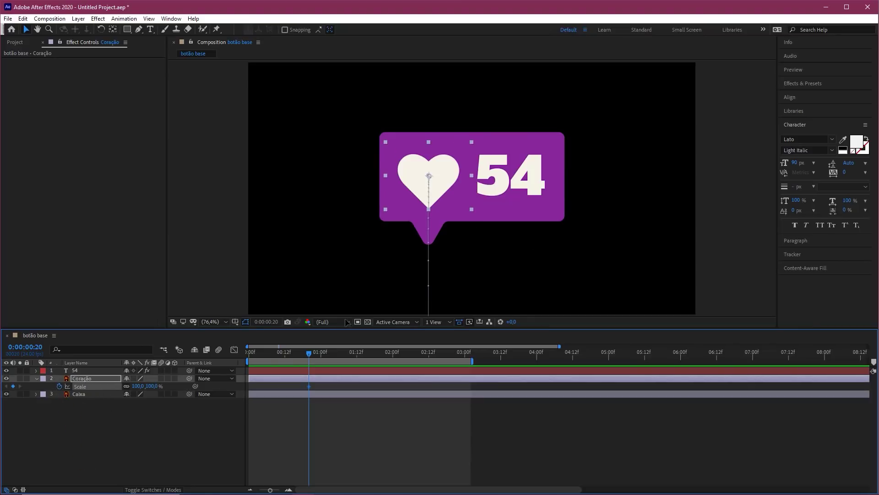
left_click(348, 298)
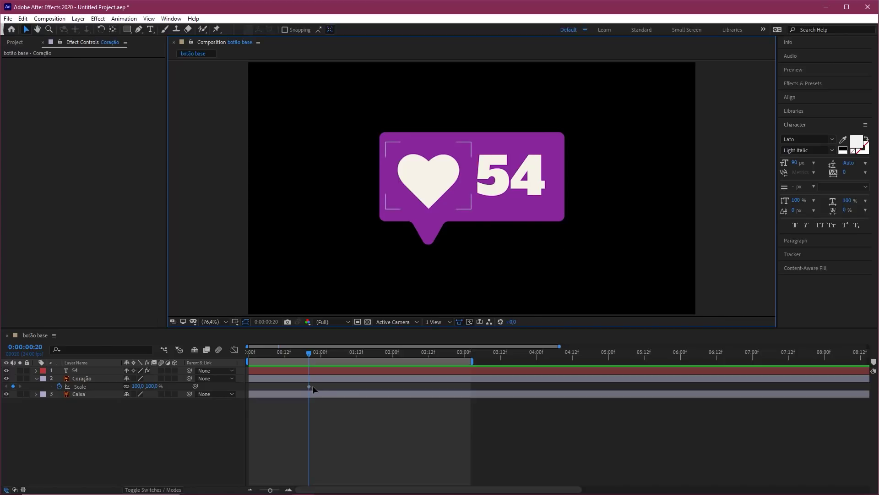
left_click(323, 387)
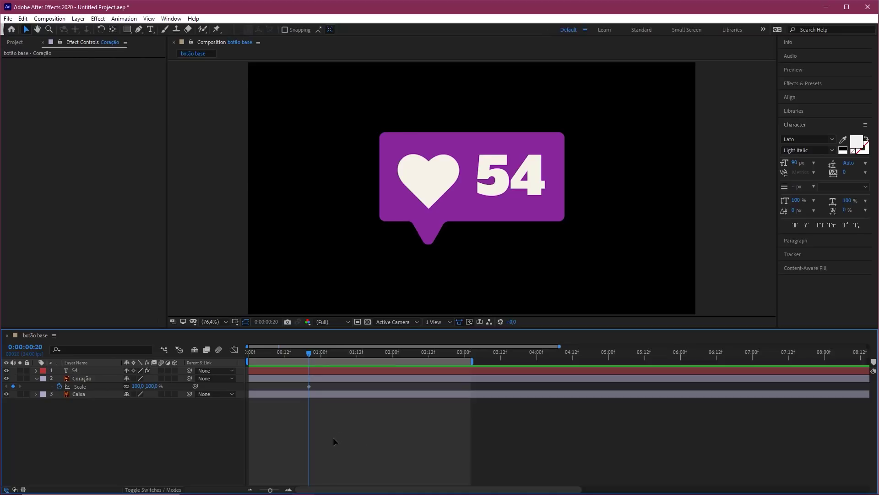
Advance five frames to 0:00:01:01 and set the Coração layer's Scale to 105%
key("Page_Down")
key("Page_Down")
key("Page_Down")
key("Page_Down")
key("Page_Down")
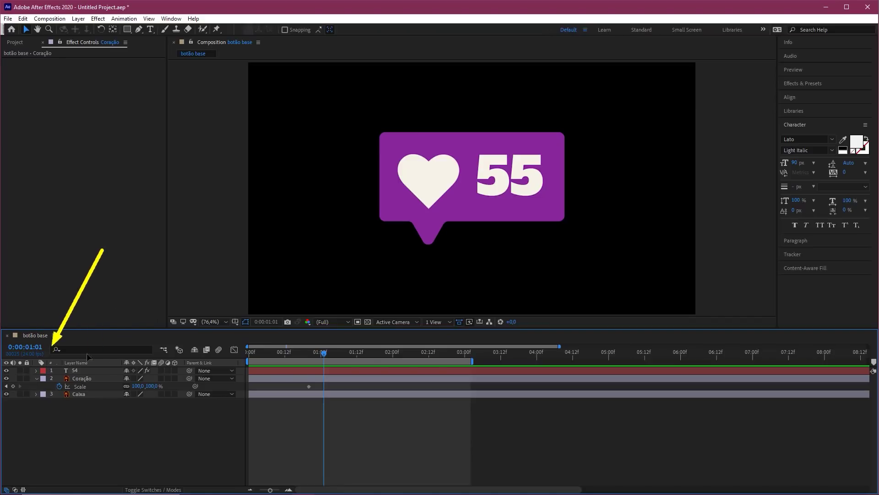
left_click(137, 386)
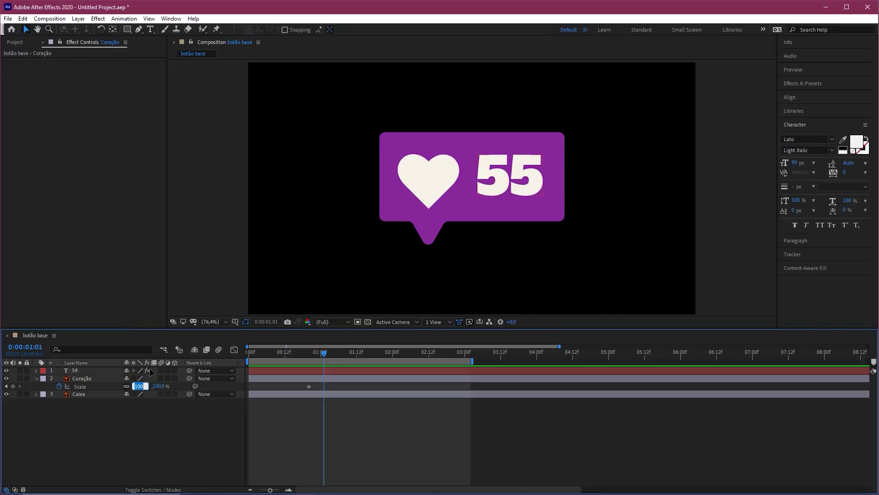
type("105")
key("Return")
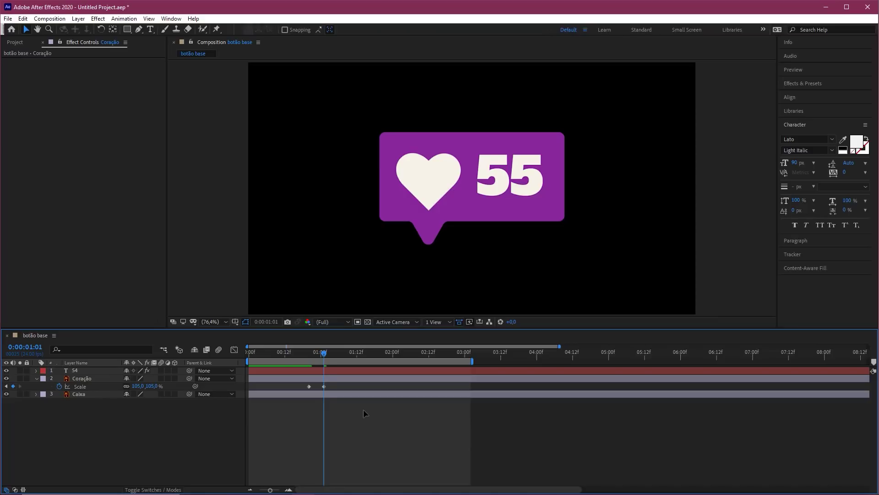
Advance five frames to 0:00:01:06 and set the Coração layer's Scale to 100%
key("Page_Down")
key("Page_Down")
key("Page_Down")
key("Page_Down")
key("Page_Down")
left_click(152, 386)
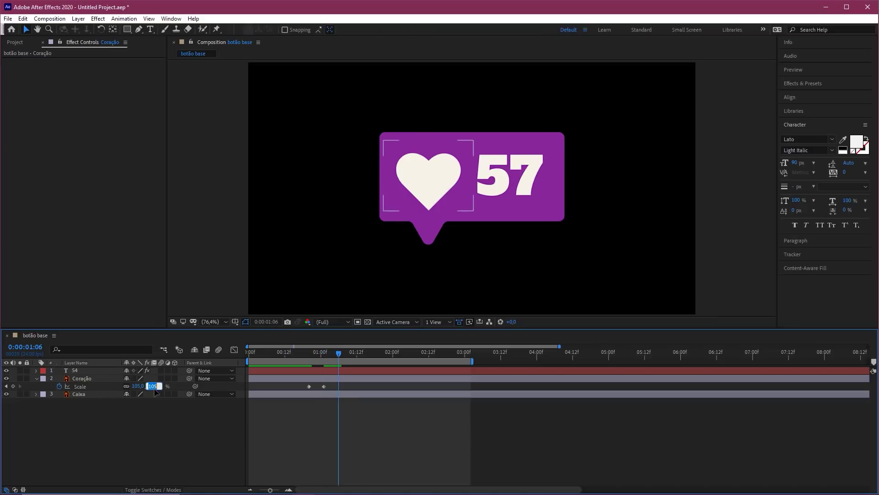
type("100")
key("Return")
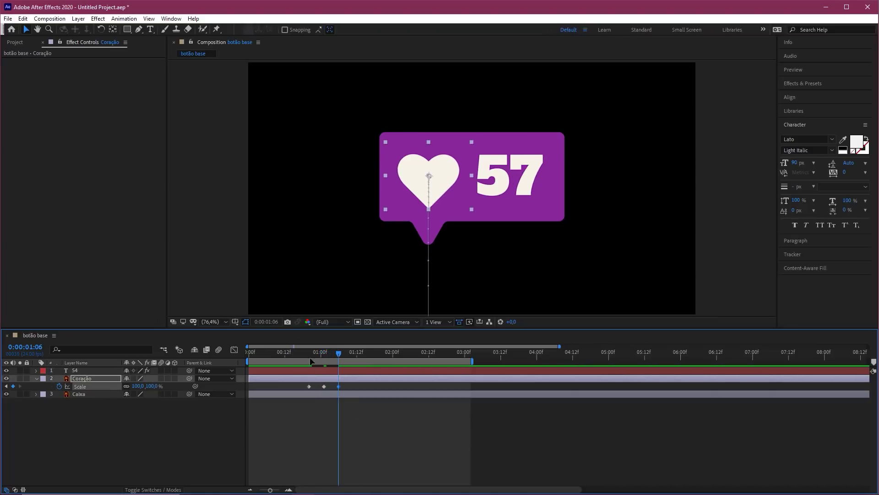
Select all three Scale keyframes of the Coração layer and apply Easy Ease to them
left_click(309, 359)
left_click_drag(310, 355, 344, 350)
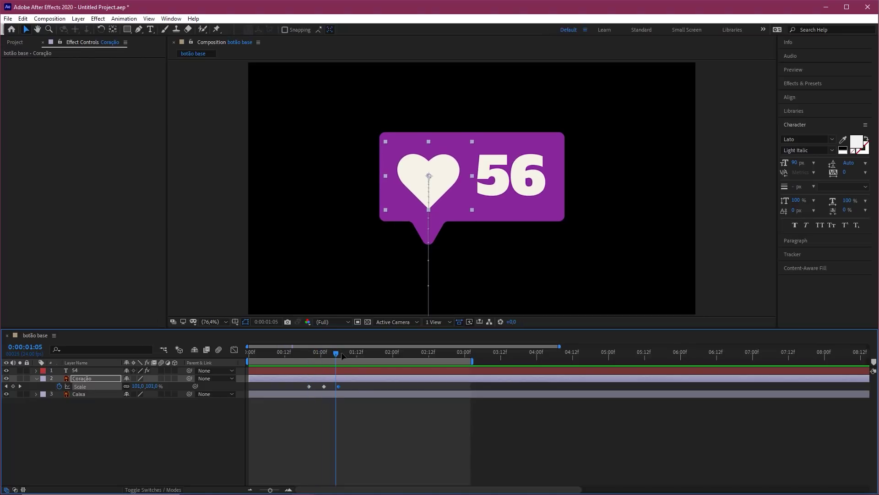
left_click(324, 386)
left_click_drag(298, 394, 300, 393)
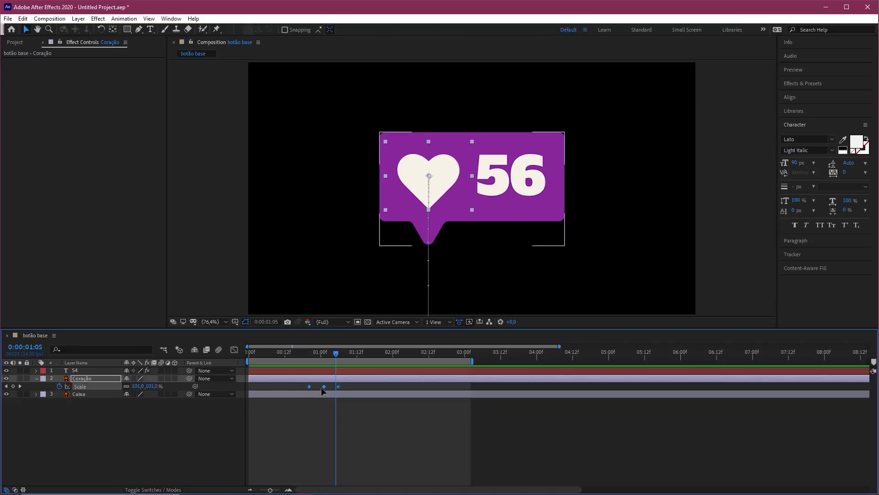
right_click(308, 386)
mouse_move(353, 379)
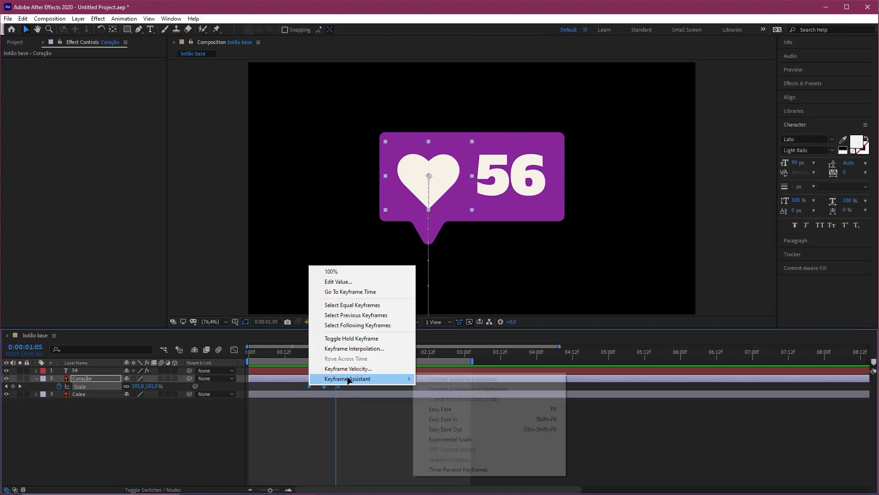
left_click(440, 409)
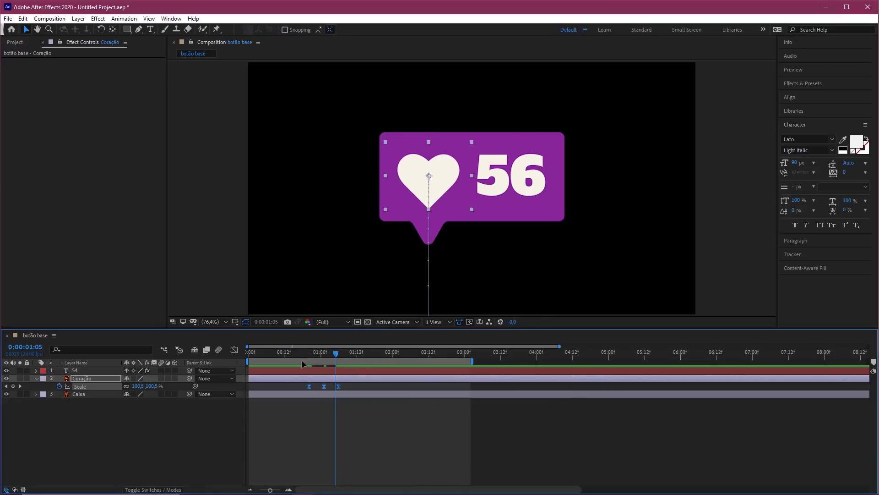
Reshape the heart's Scale speed curve in the graph editor, easing the first and last keyframes more strongly so the speed peaks around the middle keyframe
left_click(234, 350)
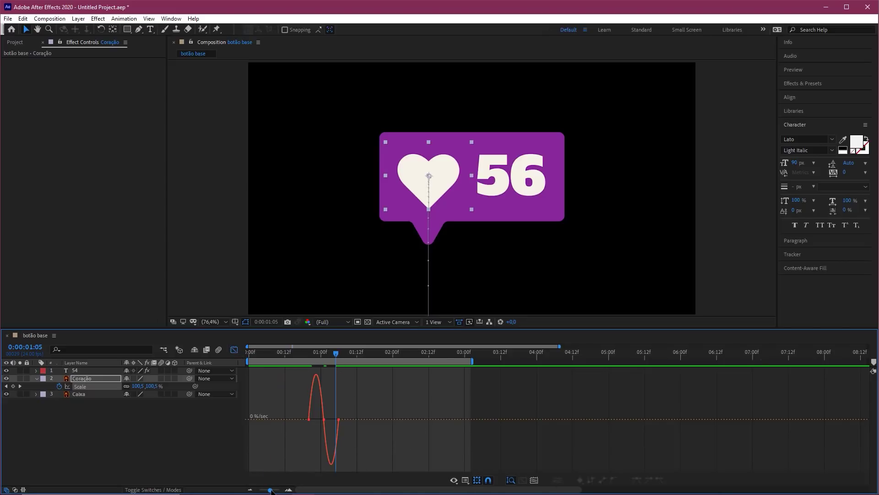
left_click_drag(271, 490, 277, 490)
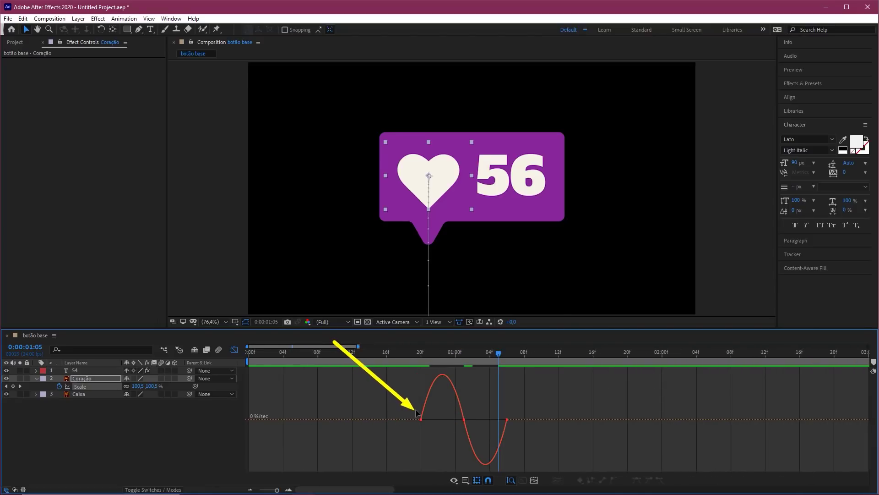
left_click_drag(426, 429, 442, 419)
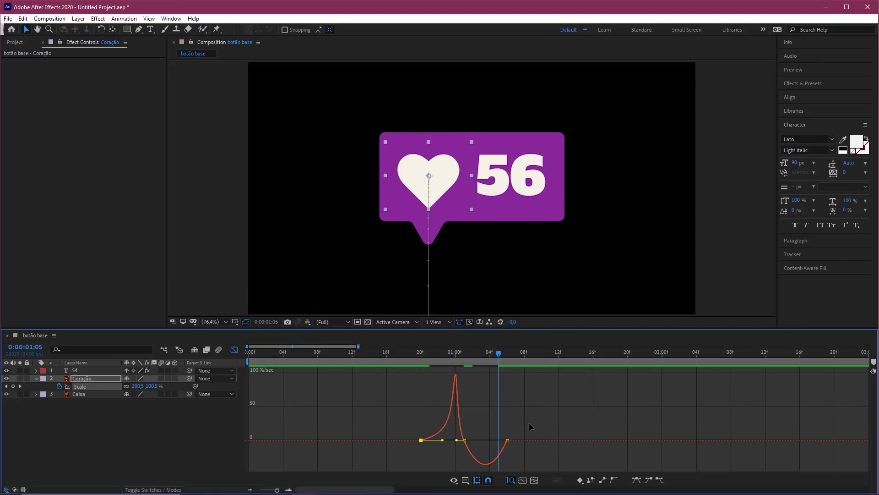
left_click_drag(520, 430, 486, 440)
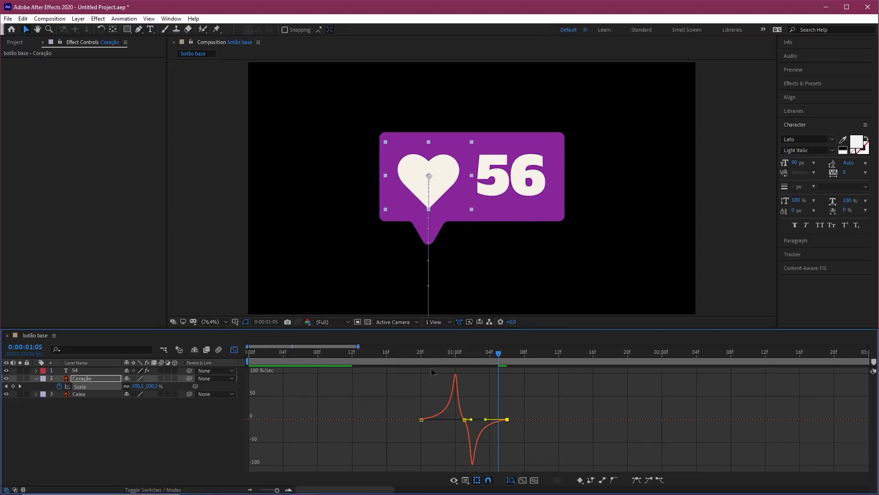
Preview the eased heart pulse repeatedly from 0:00:00:20 and leave the graph editor with the keyframes deselected
left_click(422, 353)
key("space")
key("space")
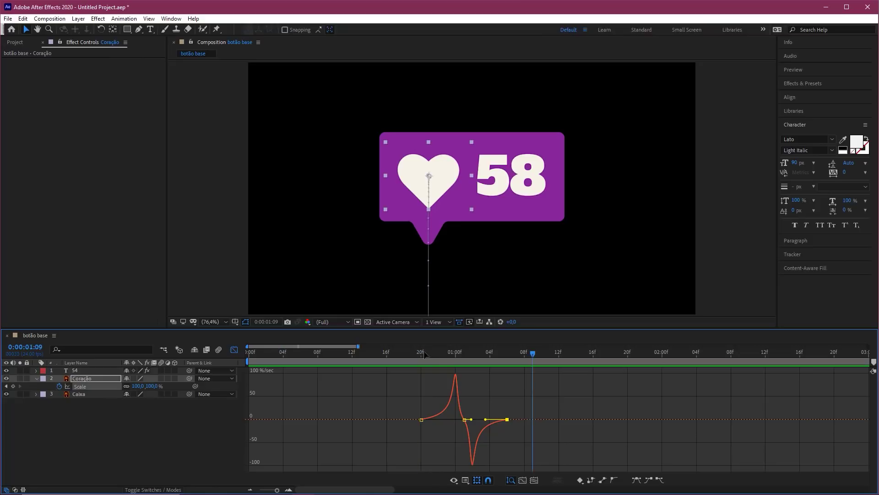
left_click(424, 352)
key("space")
key("space")
left_click_drag(425, 353, 507, 353)
left_click(421, 355)
key("space")
key("space")
left_click(421, 354)
left_click(529, 391)
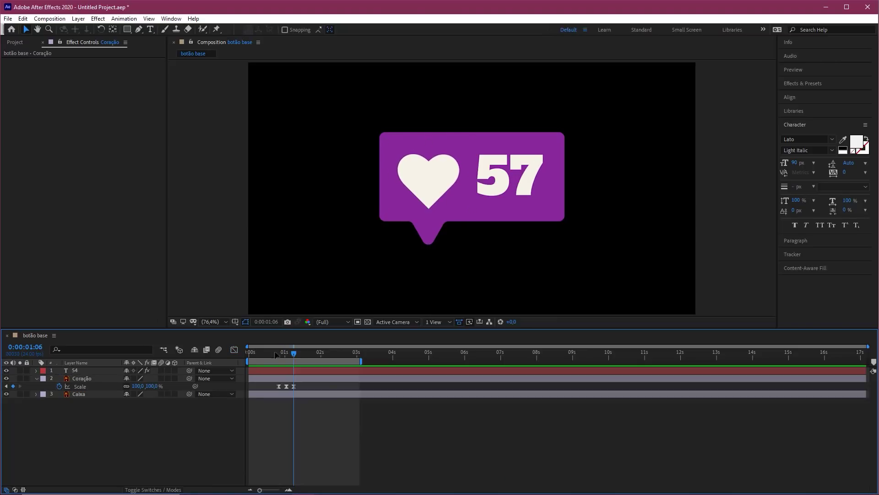
Extend the end of the work area to slightly past 4 seconds and place the playhead at 0:00:00:21
key("Home")
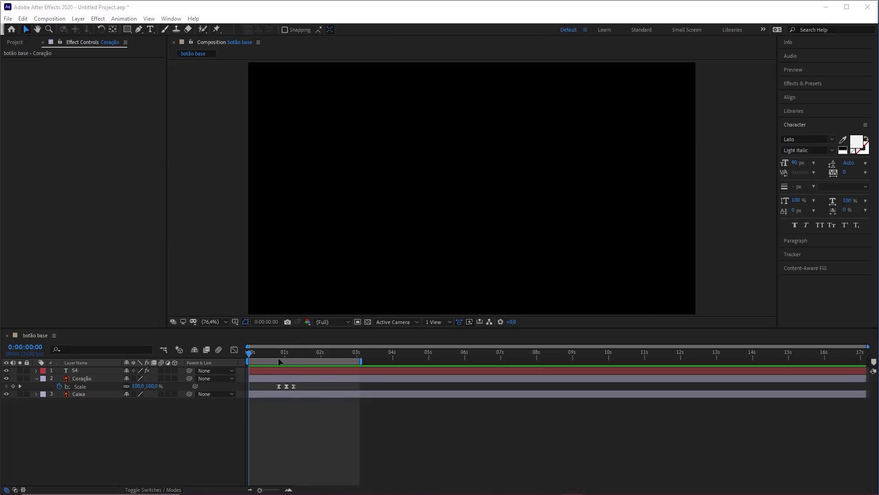
left_click(241, 366)
mouse_move(268, 352)
left_mouse_down()
mouse_move(296, 358)
mouse_move(280, 356)
left_mouse_up()
left_click_drag(361, 362, 403, 363)
Play back the single heart pulse several times from just before its first Scale keyframe
key("space")
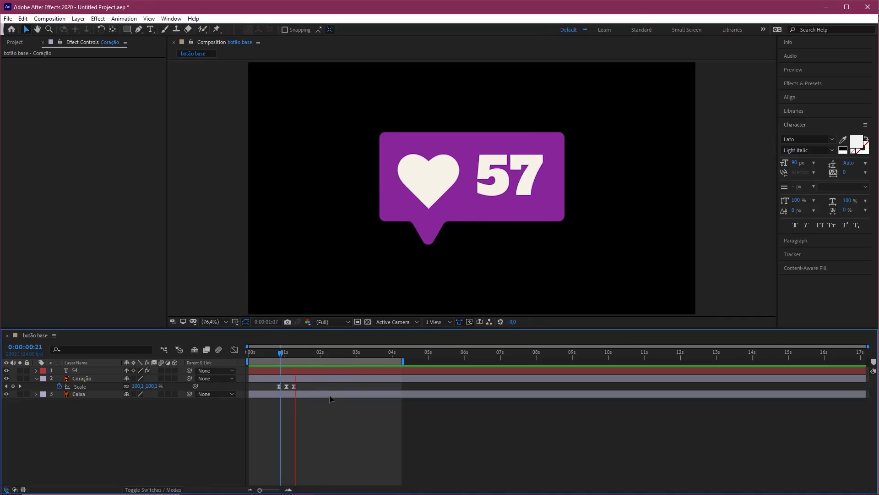
left_click(275, 356)
key("space")
key("space")
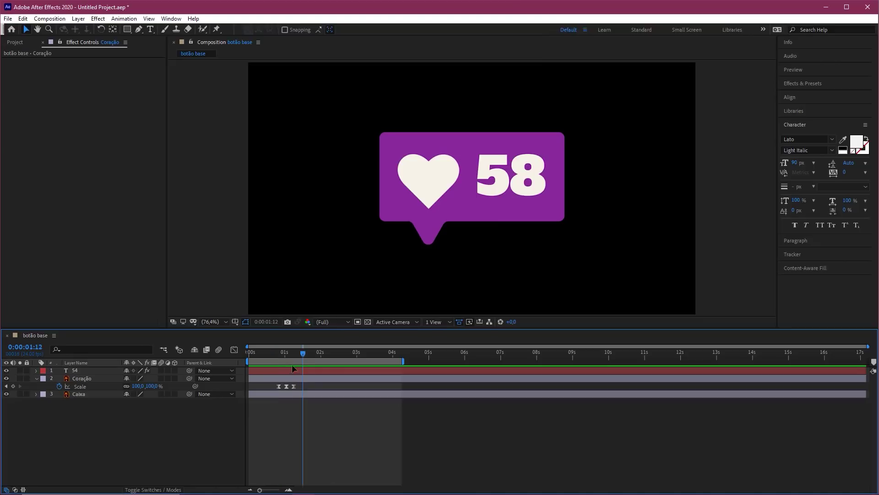
left_click(276, 355)
key("space")
key("space")
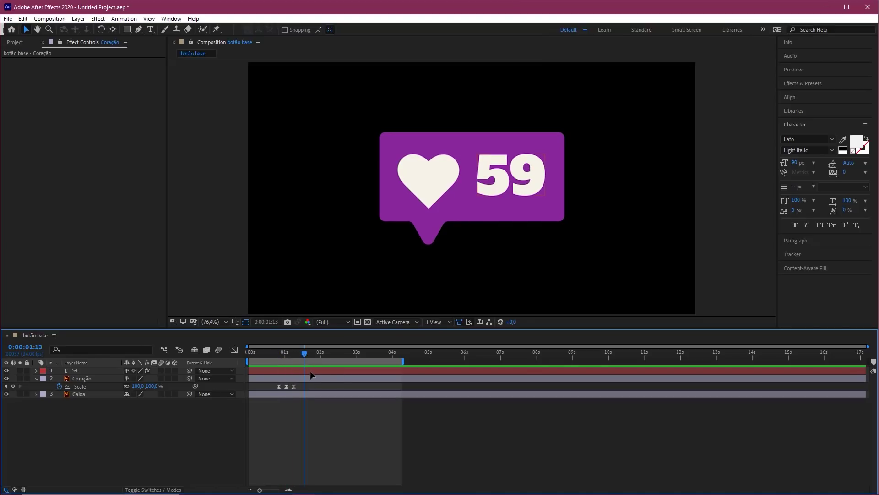
Add the expression loopOut(type = "cycle", numKeyframes = 0) to the Coração layer's Scale property
left_click(324, 379)
left_click(59, 386, "alt")
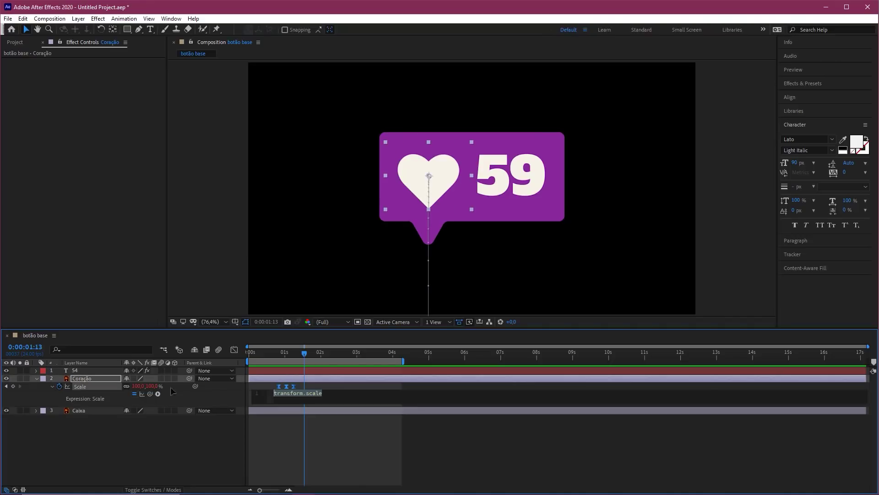
left_click(158, 394)
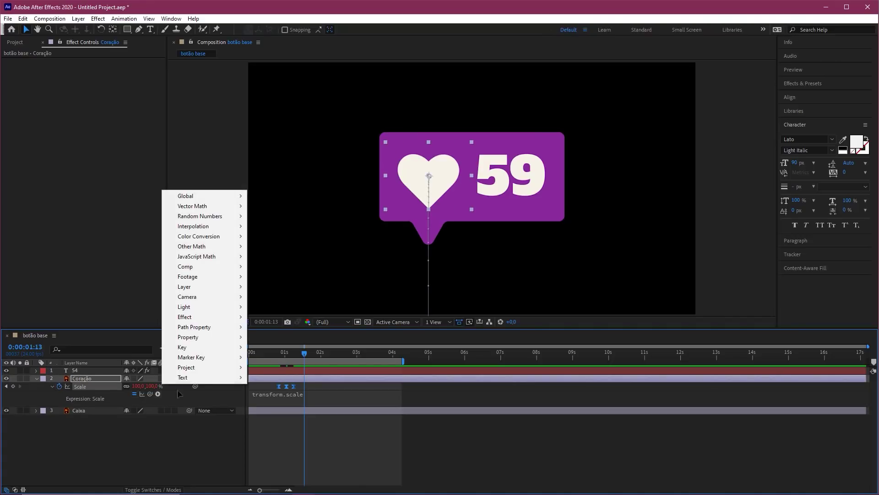
mouse_move(232, 338)
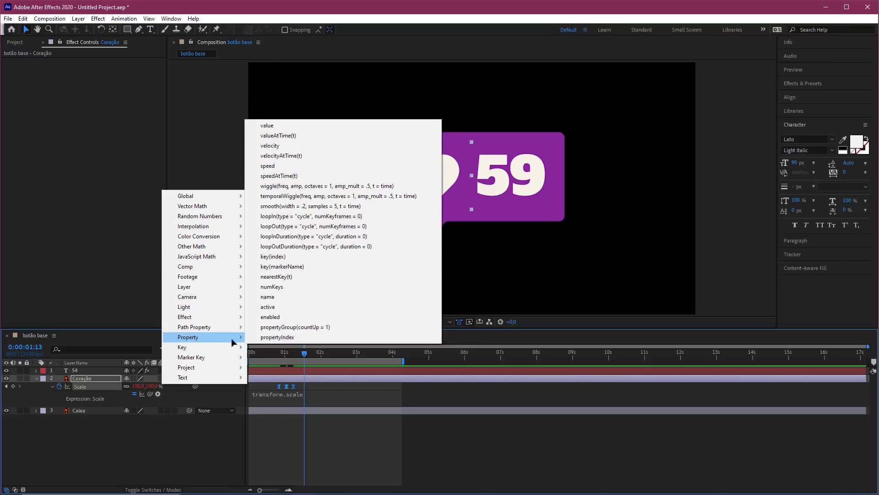
left_click(286, 228)
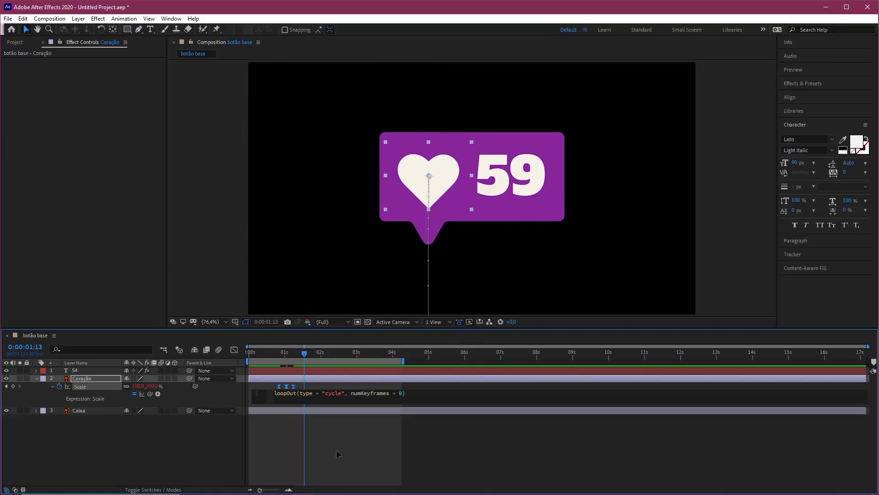
left_click(340, 435)
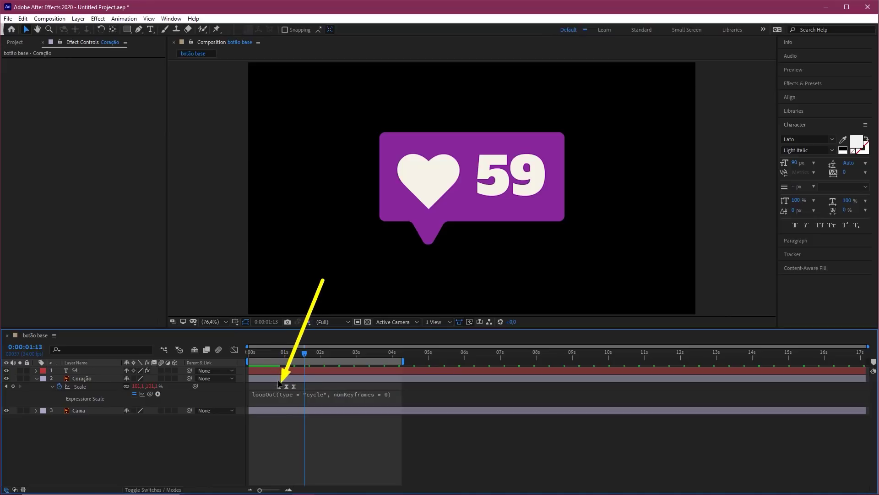
Preview the looping heart pulse and collapse the Coração layer
key("space")
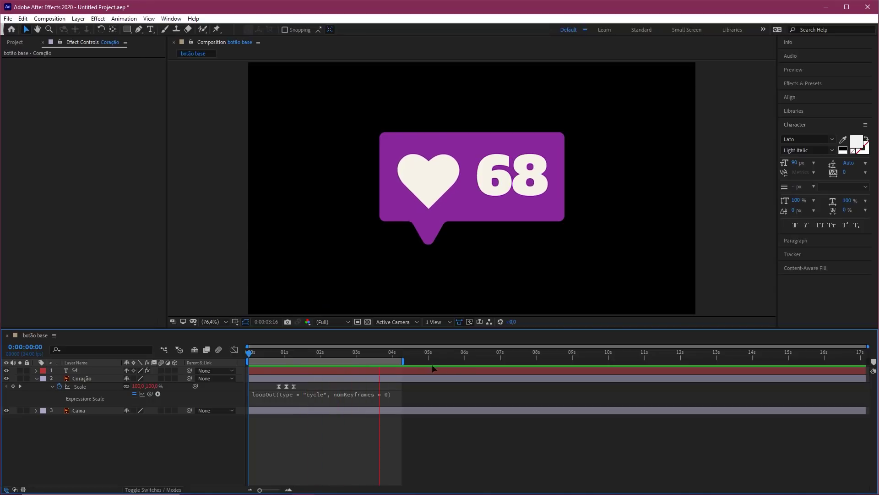
key("space")
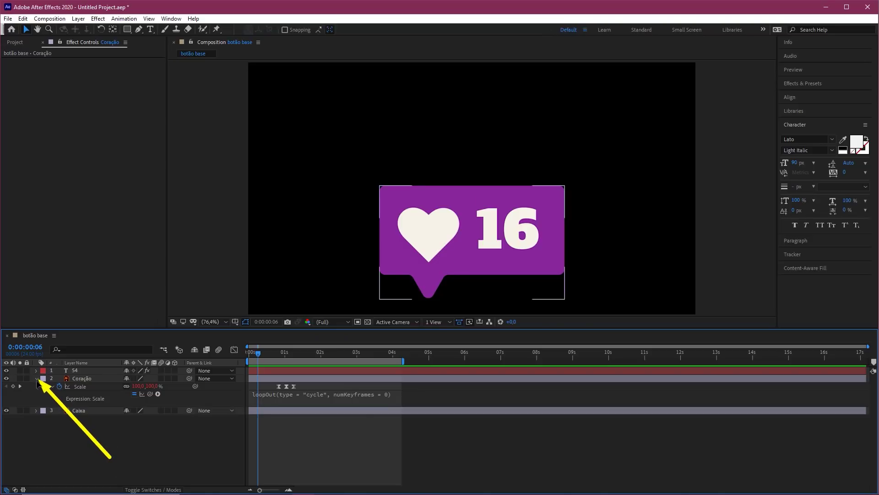
left_click(36, 378)
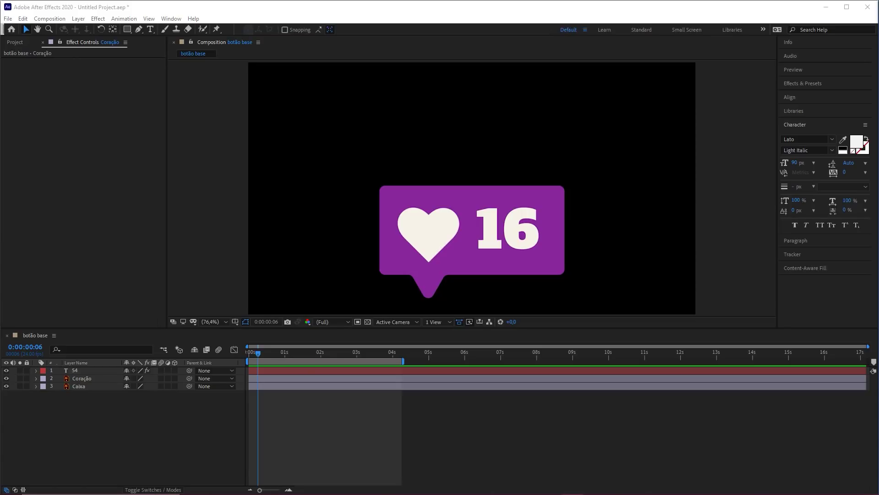
Scrub through the button's opening rise to examine how the layers enter, and return to the composition's start
mouse_move(255, 355)
left_mouse_down()
mouse_move(239, 357)
mouse_move(270, 349)
left_mouse_up()
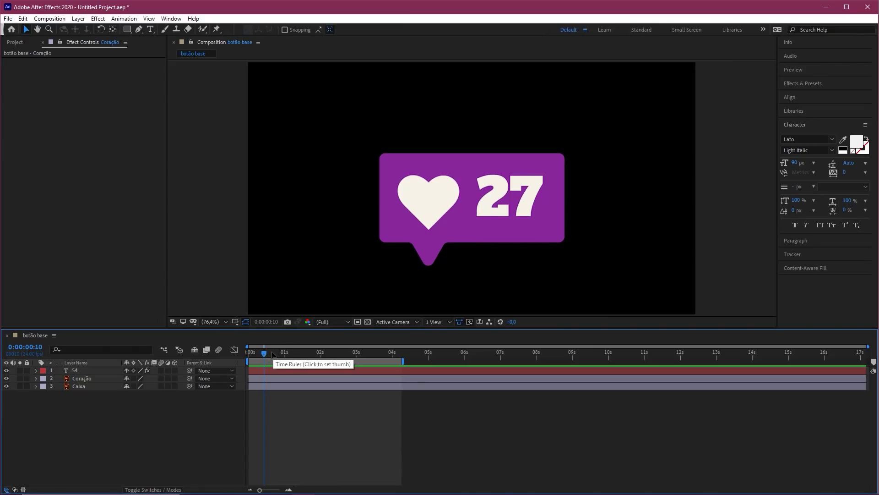
left_click(250, 356)
left_click_drag(252, 356, 260, 356)
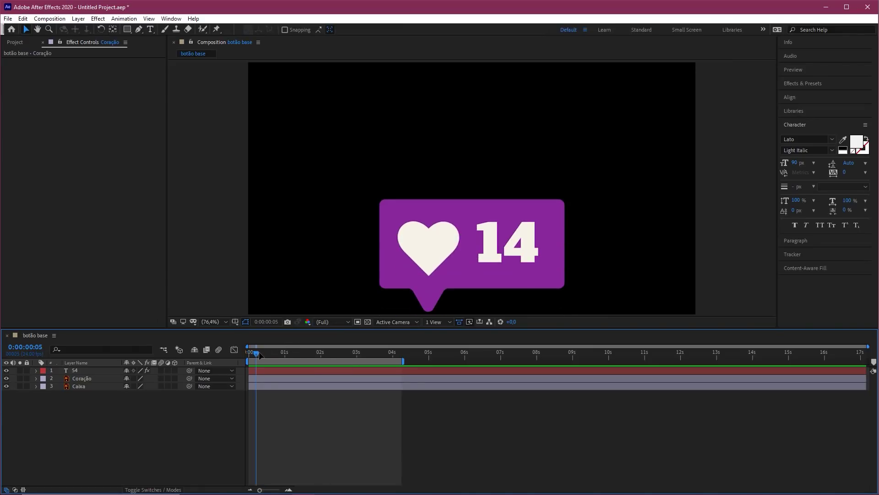
key("Home")
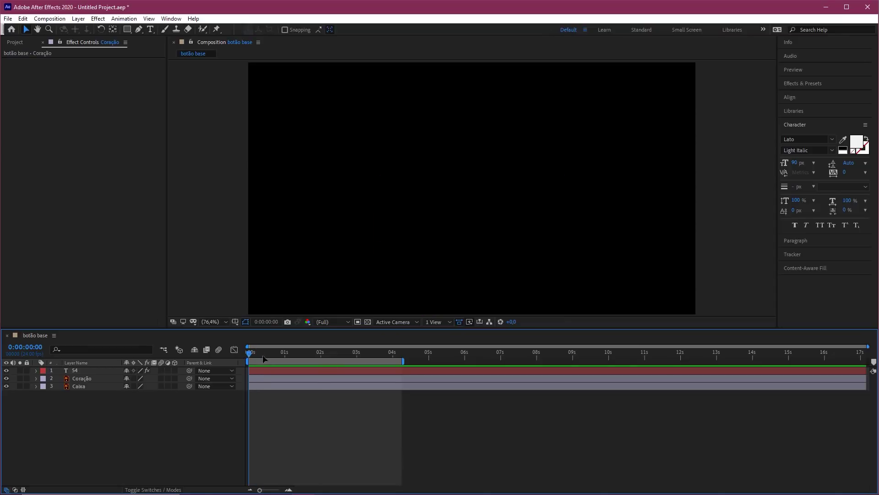
Shift the Coração layer in time so it starts at about frame 4
key("equal")
key("equal")
key("minus")
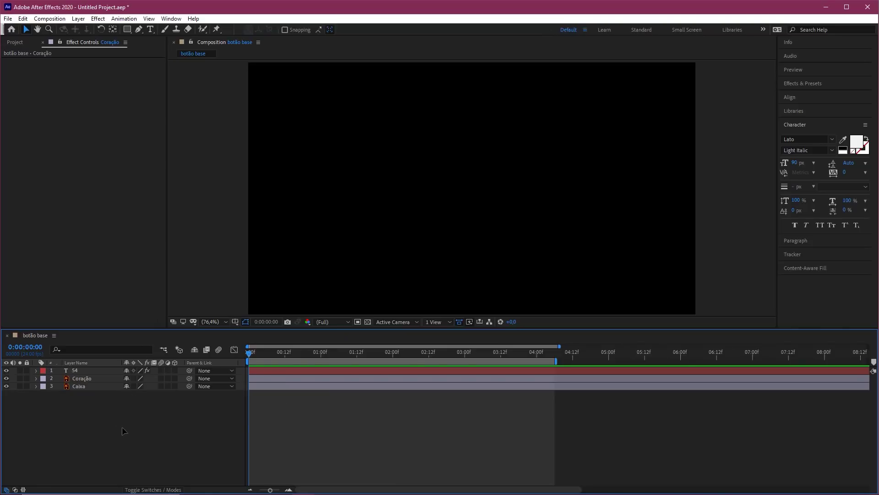
left_click(87, 380)
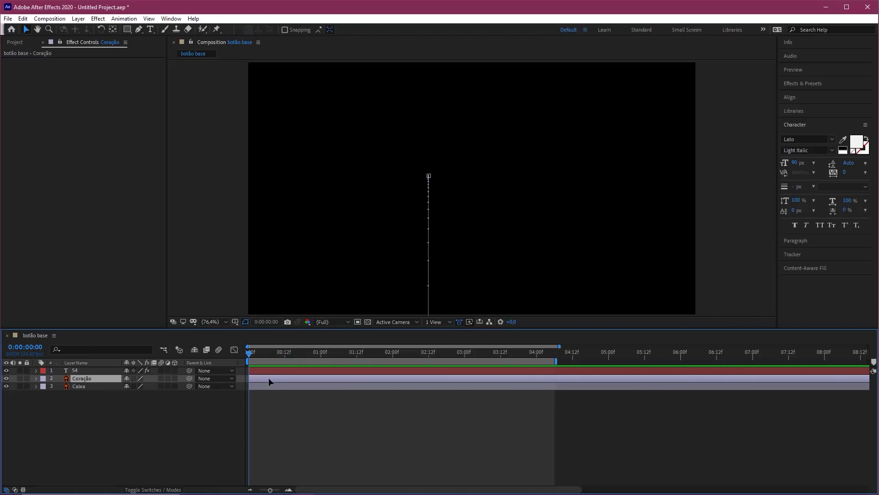
left_click_drag(268, 377, 281, 378)
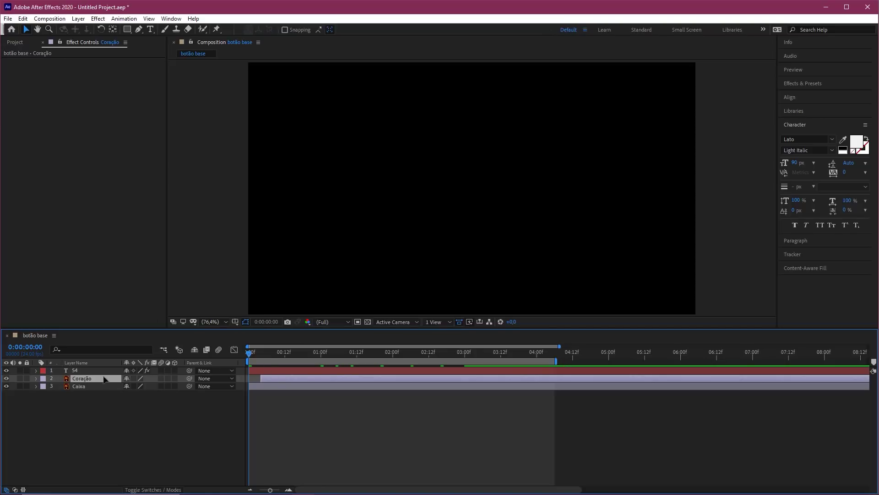
Try delaying the 54 layer's start to about 0:00:01:07 and preview the staggered entrance
left_click(99, 369)
left_click_drag(273, 371, 298, 370)
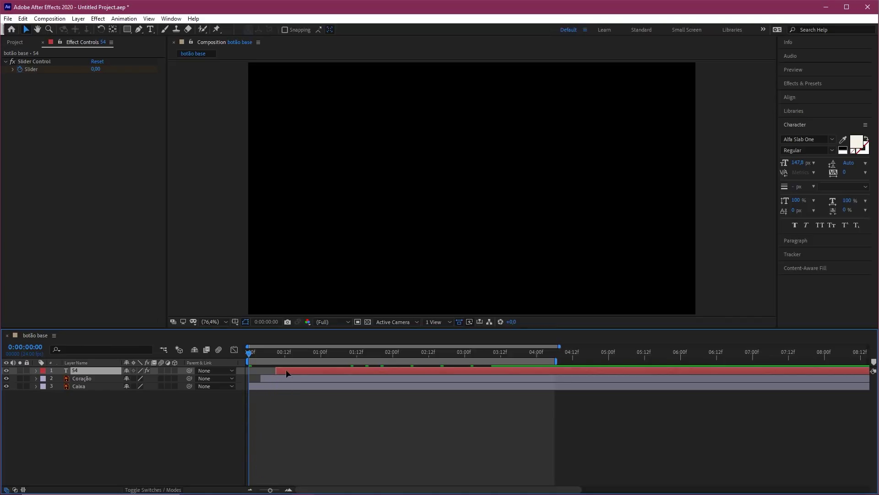
left_click_drag(285, 369, 315, 369)
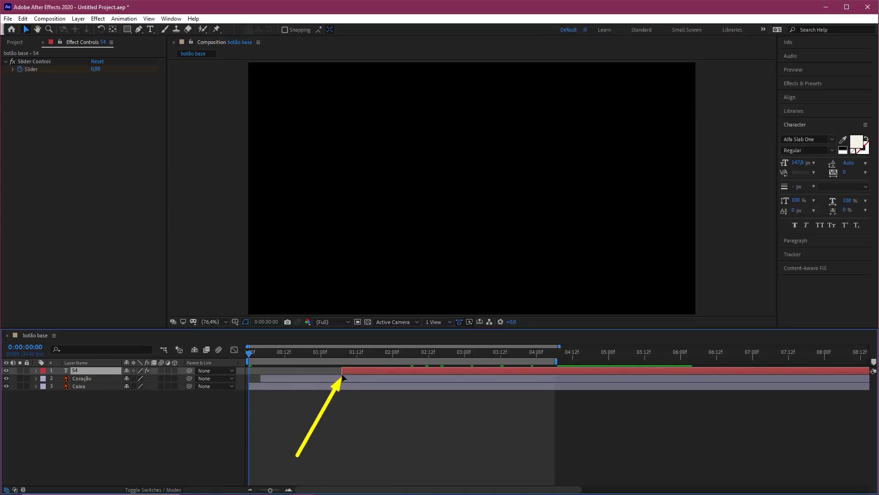
left_click(292, 411)
key("space")
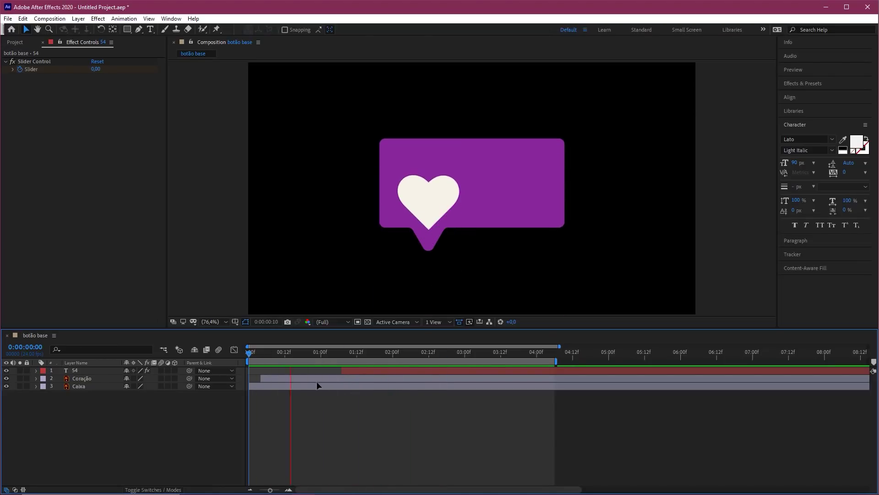
key("space")
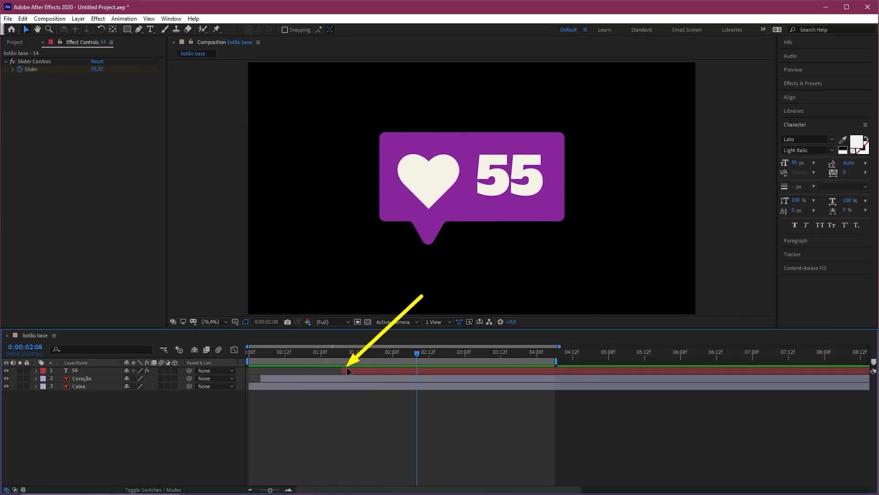
Shift the 54 layer so it starts at about frame 8, and return to the composition's start with it deselected
left_click_drag(342, 370, 286, 375)
key("Home")
left_click(325, 393)
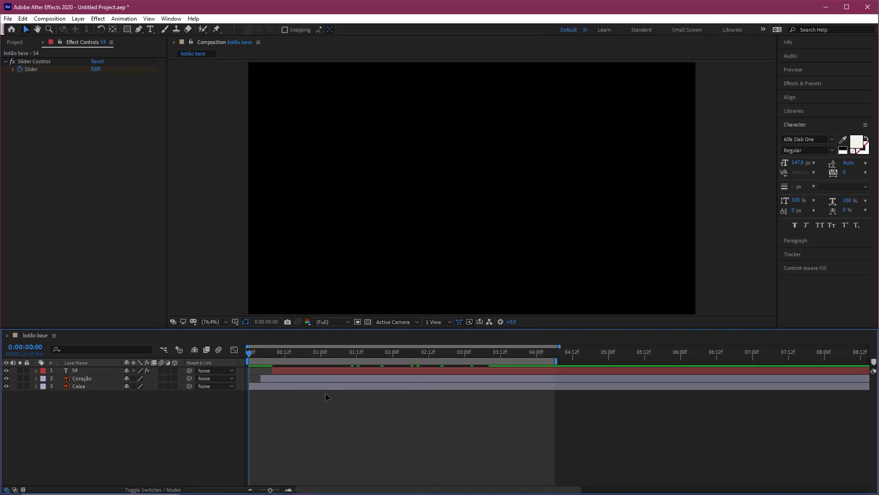
Shorten the work area so it ends at 03:00 and preview the looping entrance animation
key("space")
key("space")
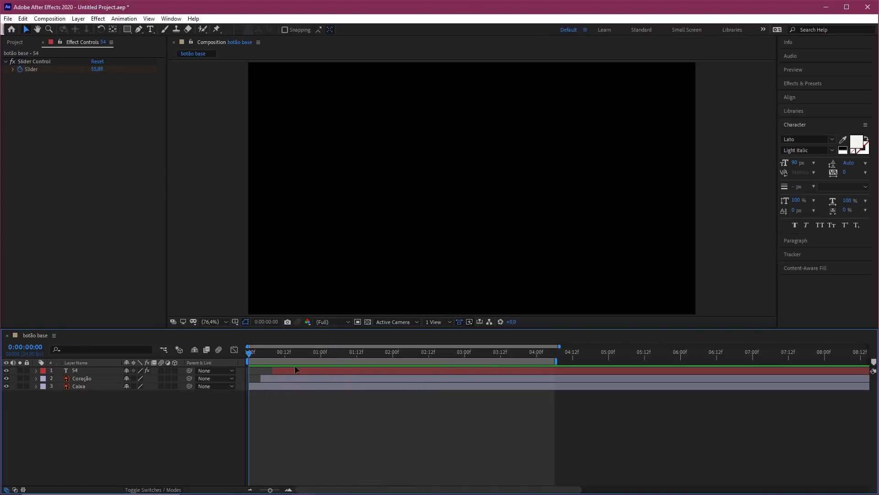
key("space")
key("space")
key("space")
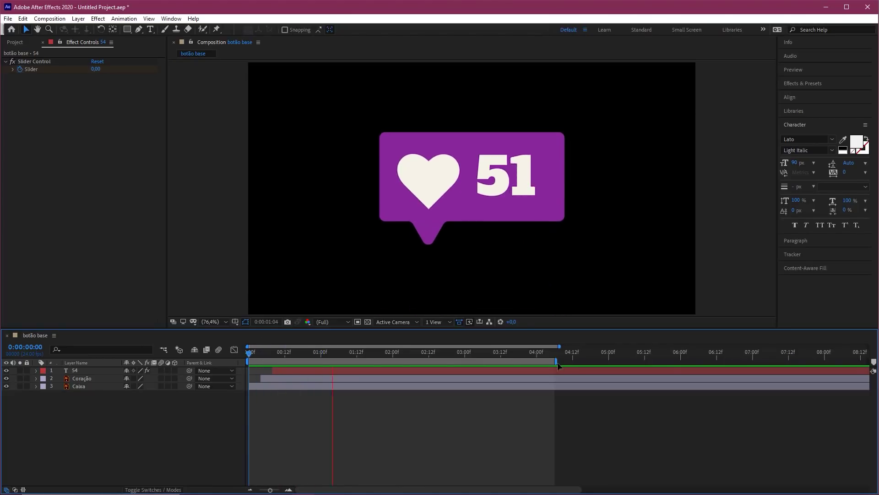
left_click_drag(556, 361, 466, 361)
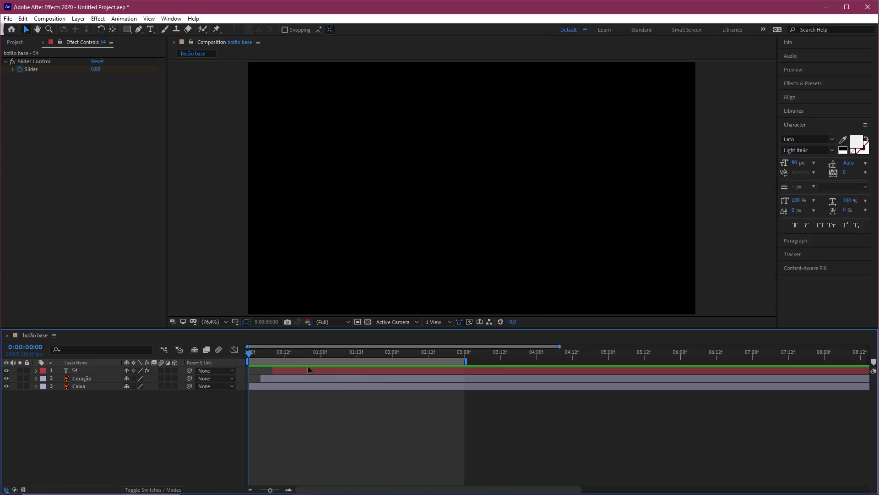
key("space")
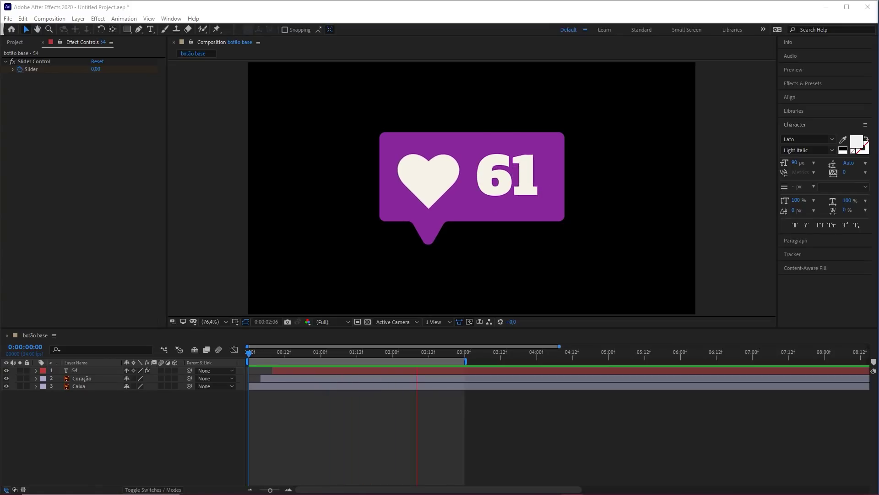
left_click(298, 432)
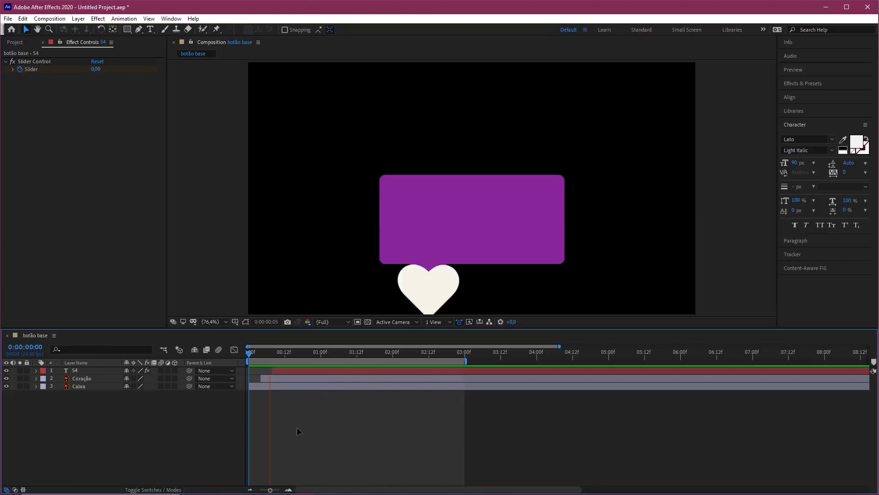
key("space")
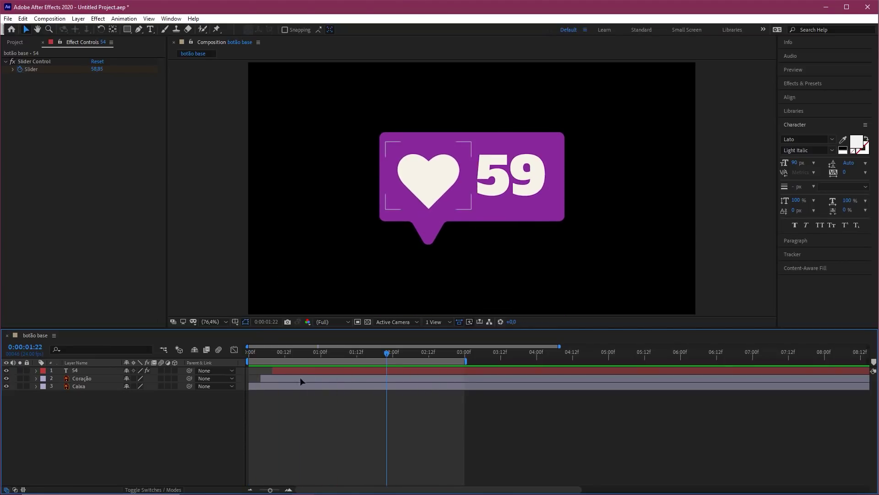
Try delaying the Coração layer to about frame 10 and the 54 layer to about 0:00:01:01, preview, and restore both starts
left_click_drag(301, 378, 247, 370)
left_click(247, 374)
key("space")
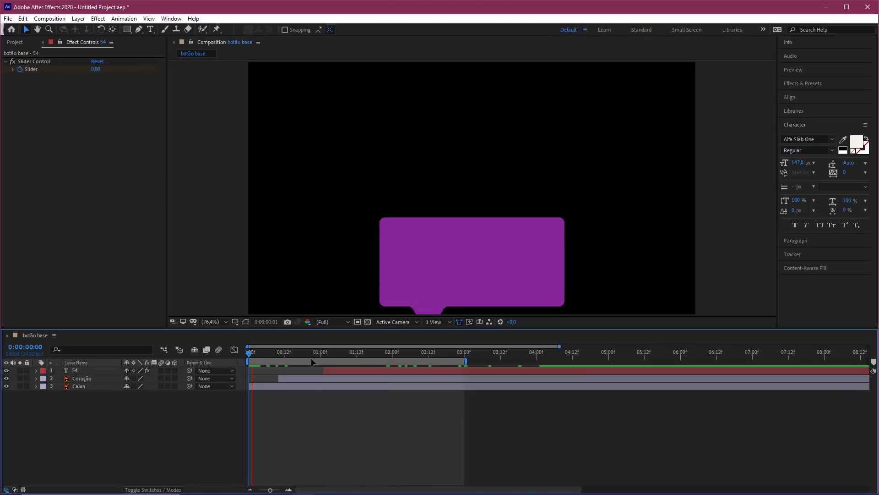
key("space")
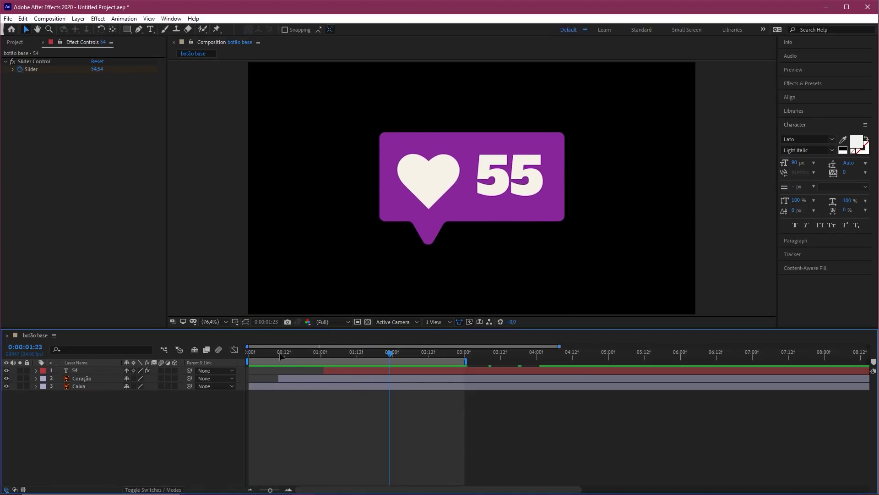
left_click_drag(345, 370, 247, 359)
key("space")
left_click(285, 406)
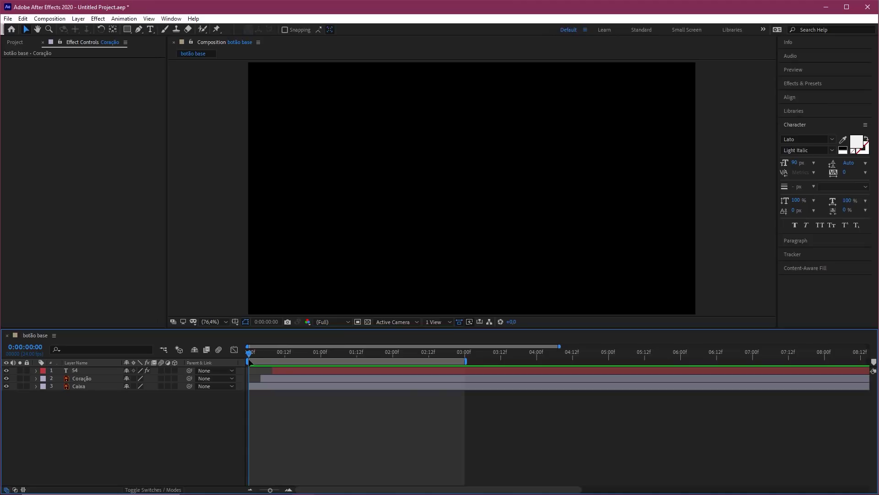
Preview the entrance, park the playhead at frame 8 and turn on Preserve Underlying Transparency for the Coração layer
key("space")
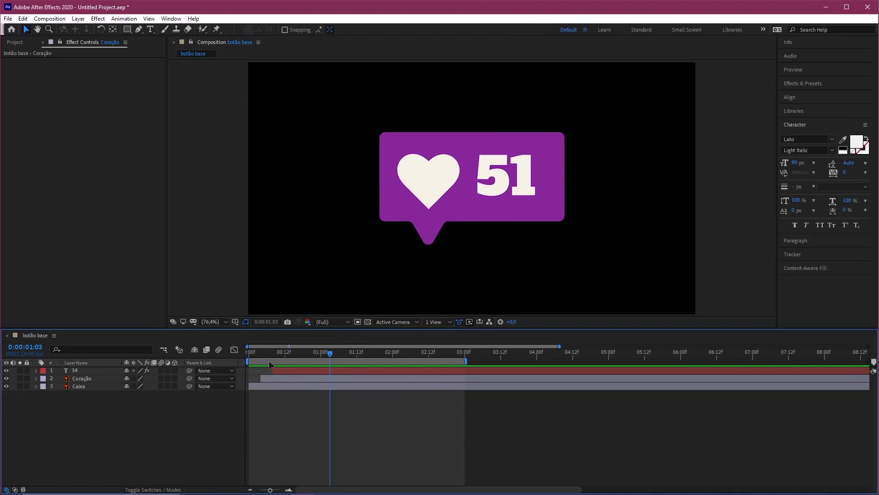
mouse_move(263, 356)
left_mouse_down()
mouse_move(235, 362)
mouse_move(296, 353)
mouse_move(273, 353)
left_mouse_up()
key("space")
key("space")
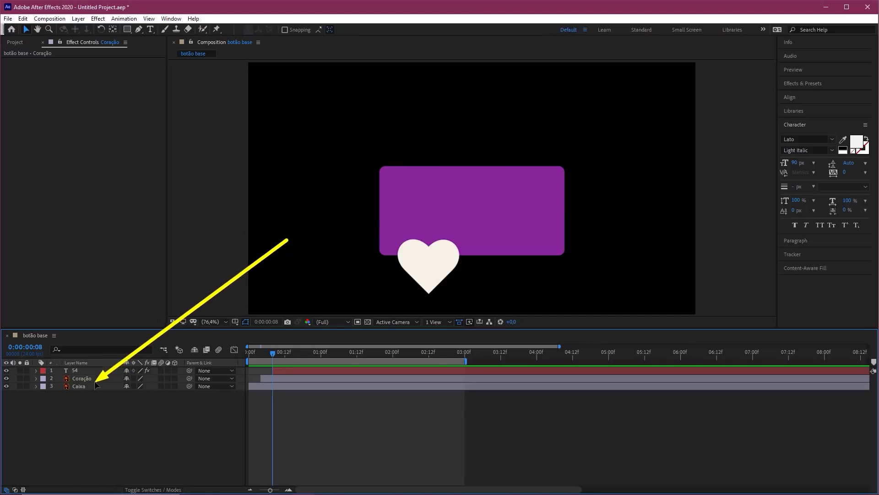
left_click(23, 489)
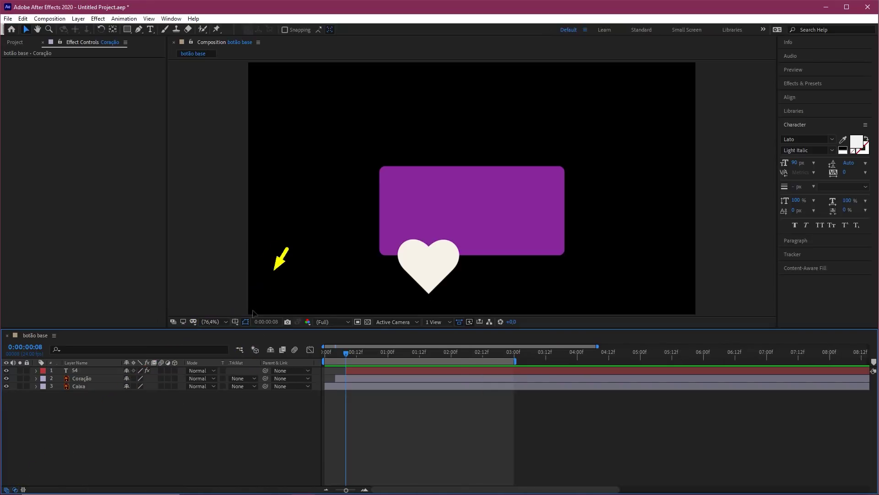
left_click(223, 378)
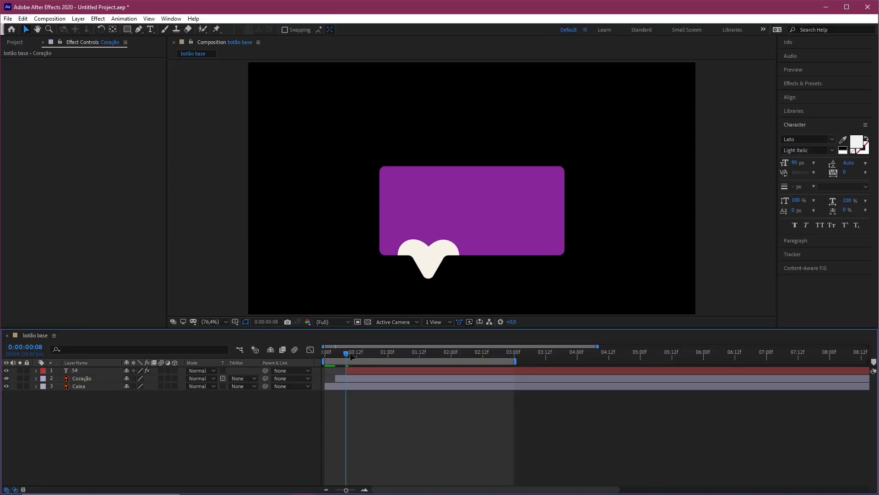
Turn on Preserve Underlying Transparency for the 54 layer and review the masked entrance by playing and scrubbing it
left_click_drag(351, 355, 361, 355)
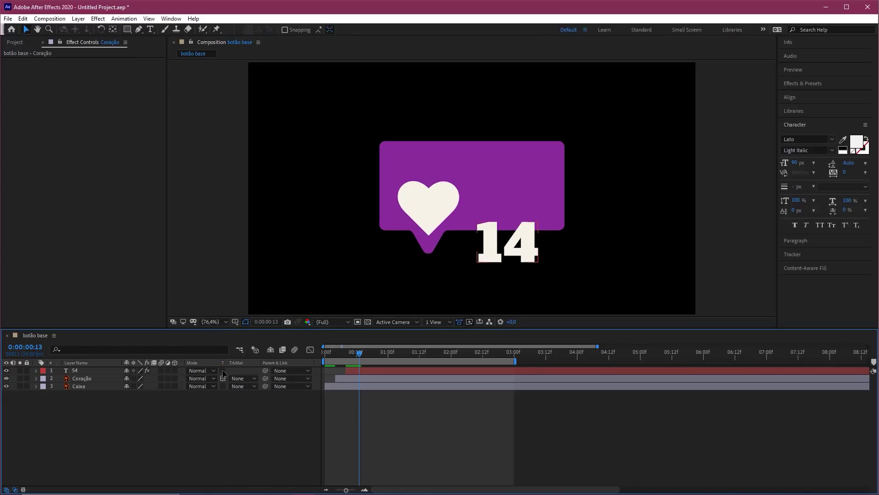
left_click(223, 371)
key("space")
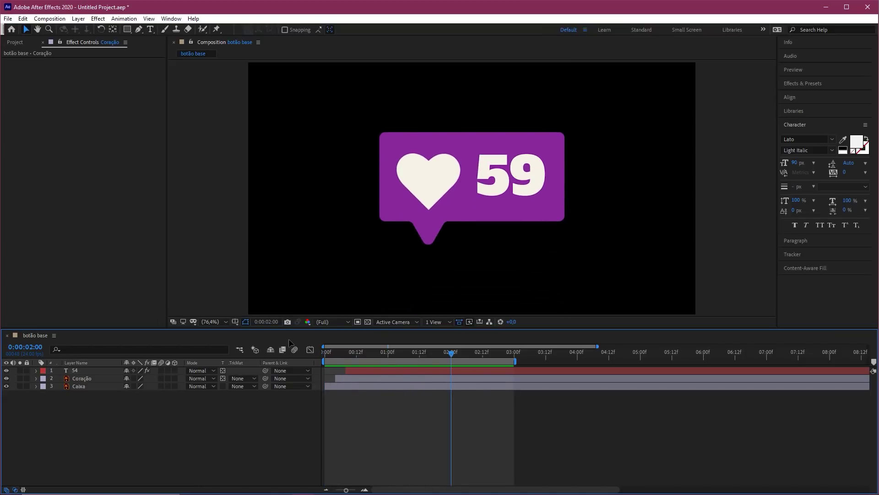
mouse_move(326, 357)
left_mouse_down()
mouse_move(392, 354)
mouse_move(323, 355)
left_mouse_up()
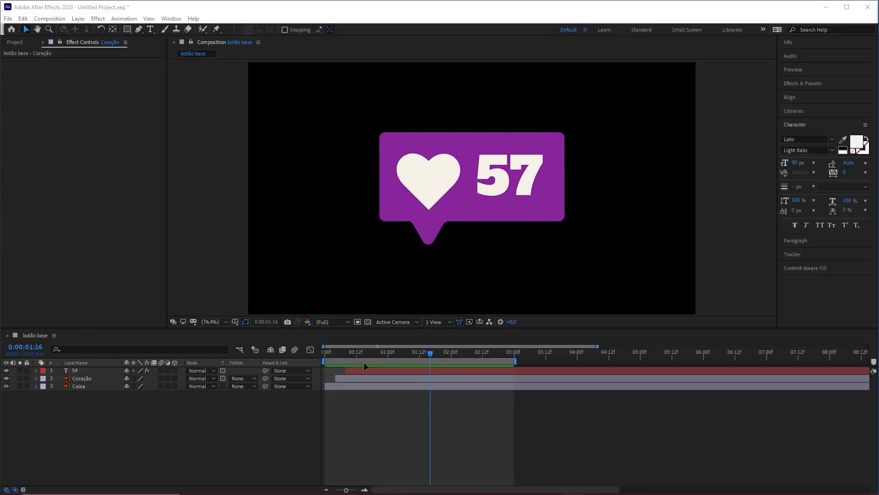
left_click_drag(344, 354, 393, 358)
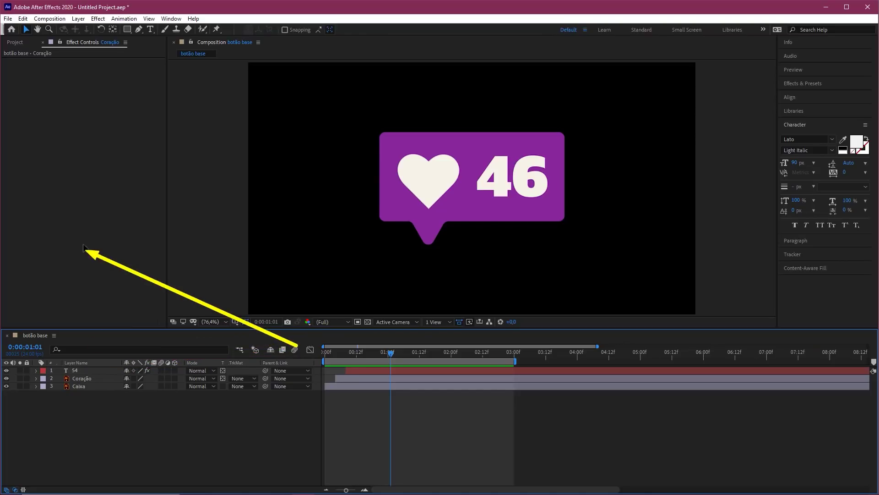
Add a null object to the composition and hide the layers' blending mode and track matte columns
left_click(78, 18)
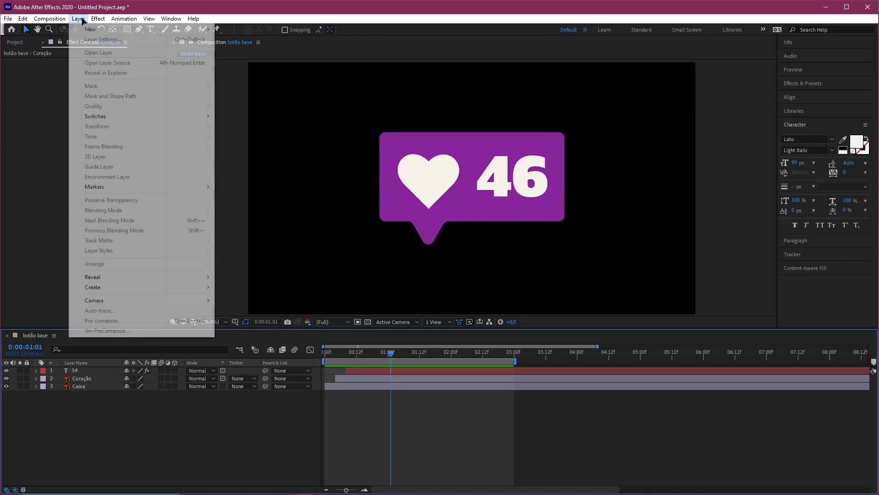
mouse_move(102, 31)
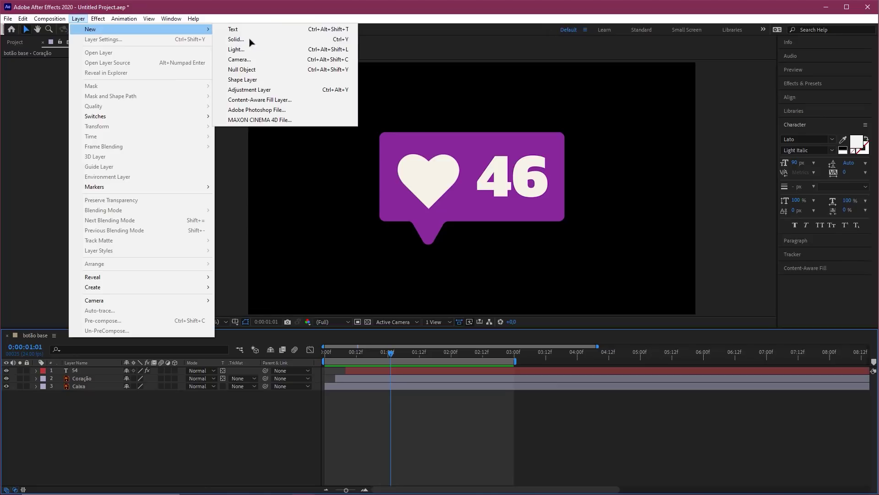
left_click(243, 70)
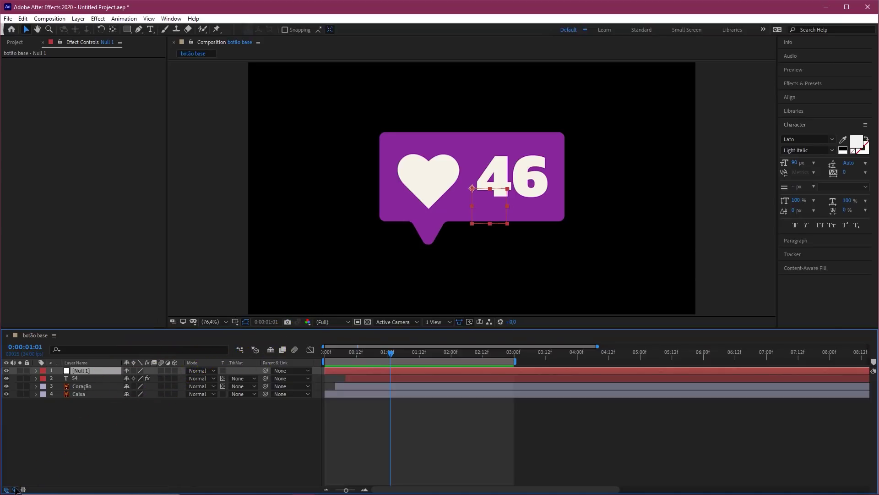
left_click(14, 489)
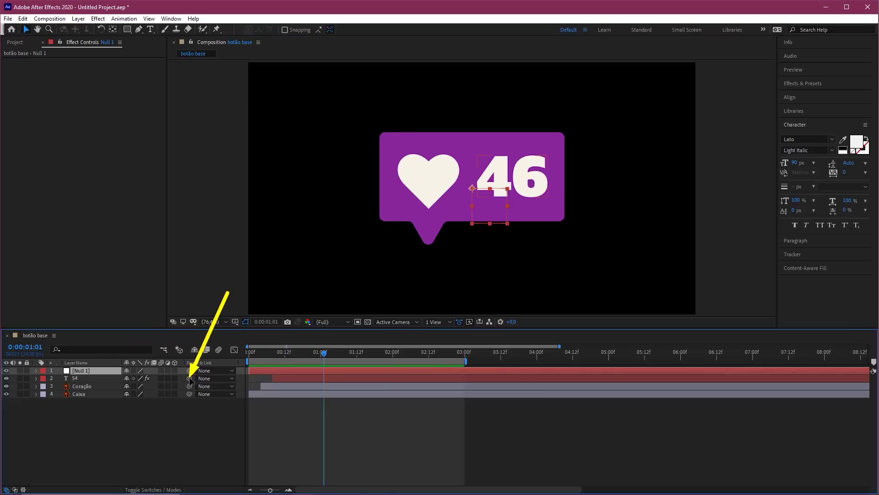
Parent the 54, Coração and Caixa layers to Null 1, undoing a test move of the null
left_click(98, 379)
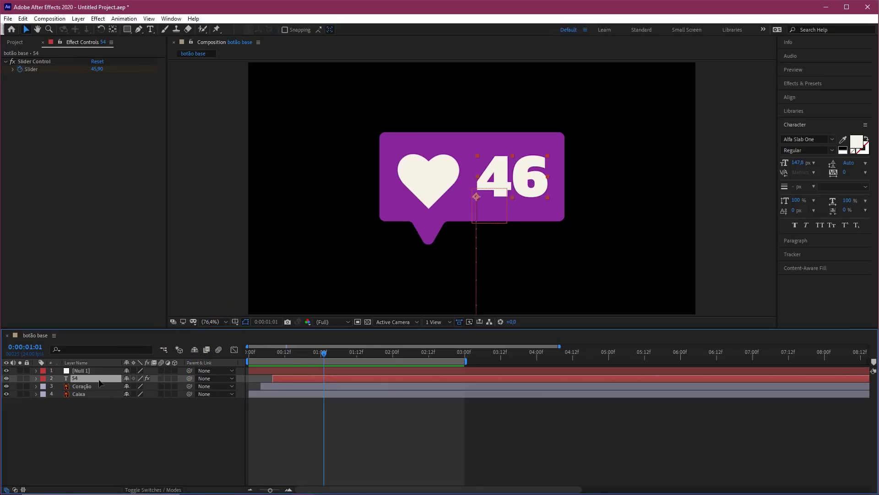
left_click_drag(190, 380, 94, 372)
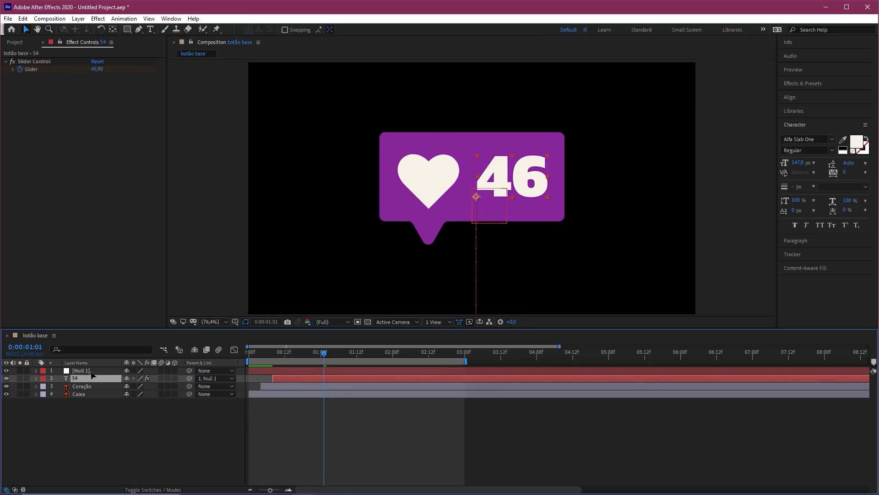
left_click(91, 371)
left_click_drag(494, 202, 472, 205)
key("ctrl+z")
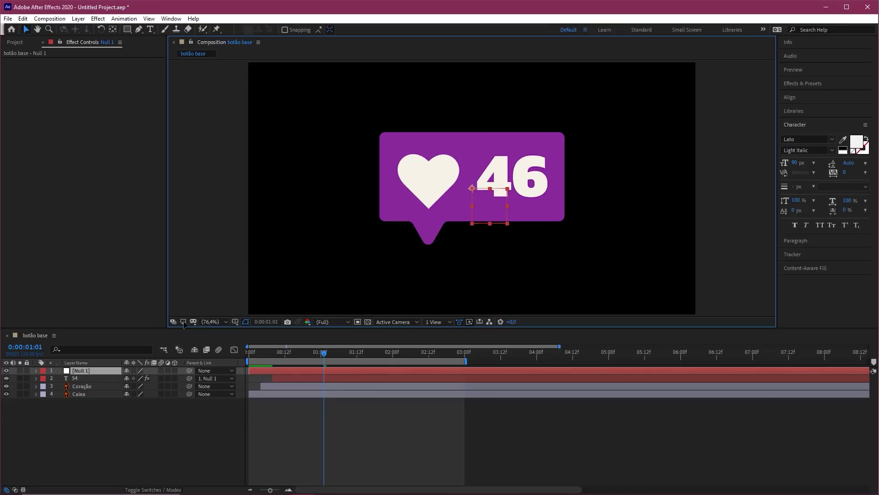
left_click_drag(190, 387, 87, 371)
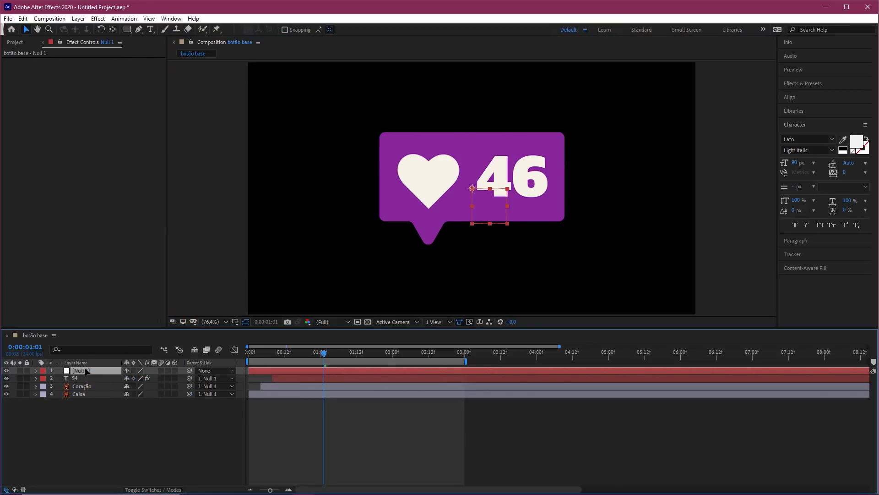
Try moving Null 1 to different places in the frame and preview the whole button's animation there
key("space")
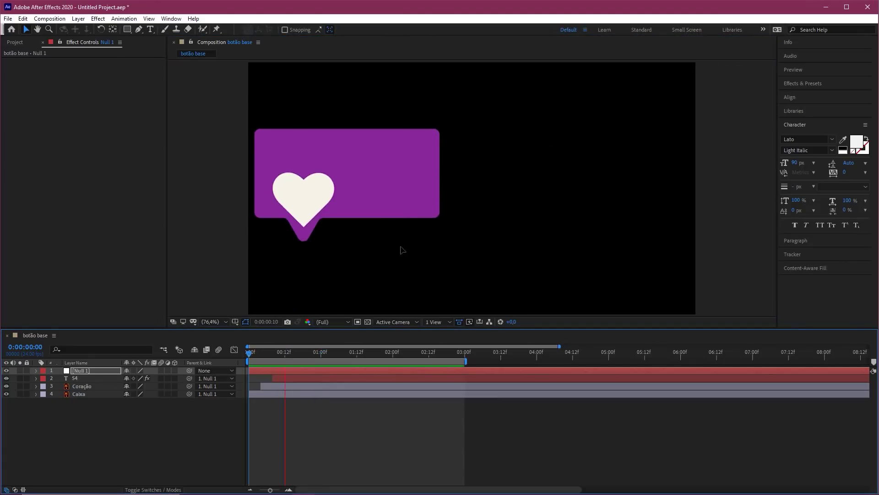
key("space")
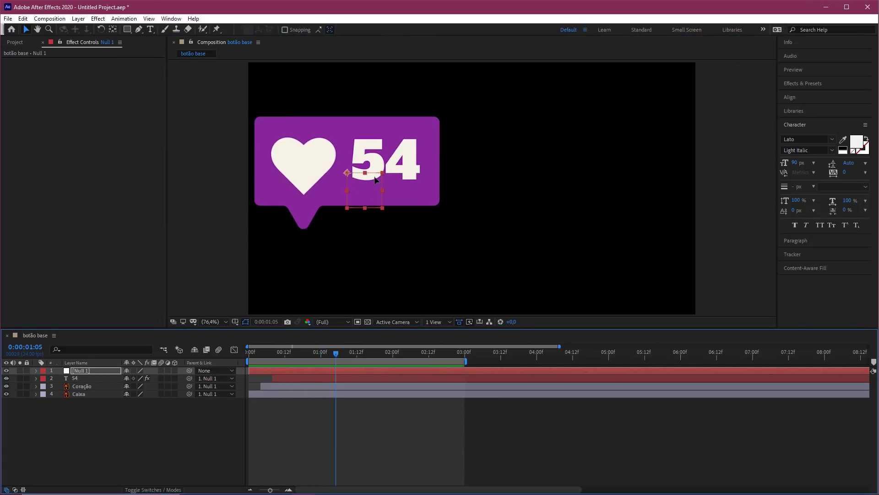
left_click_drag(377, 180, 643, 212)
key("space")
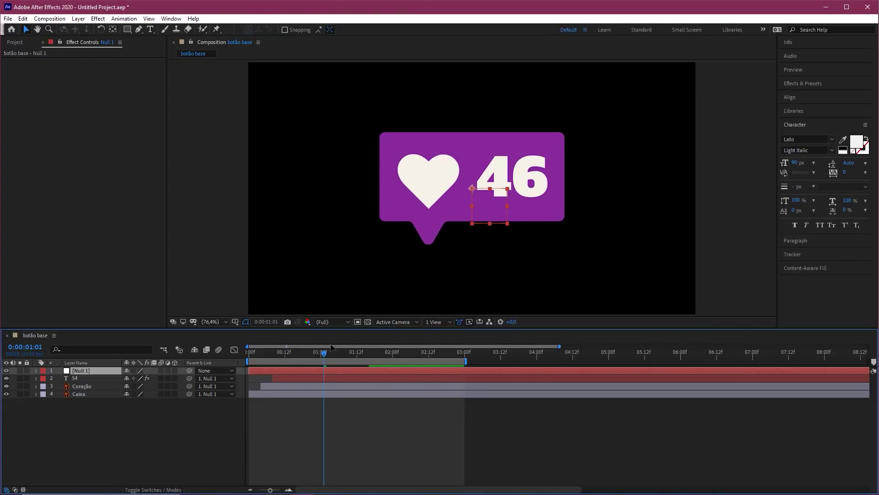
Preview and scrub the parented button's animation from the start, and return to the composition's start with the timeline zoomed out
left_click_drag(323, 355, 229, 366)
left_click(238, 417)
key("space")
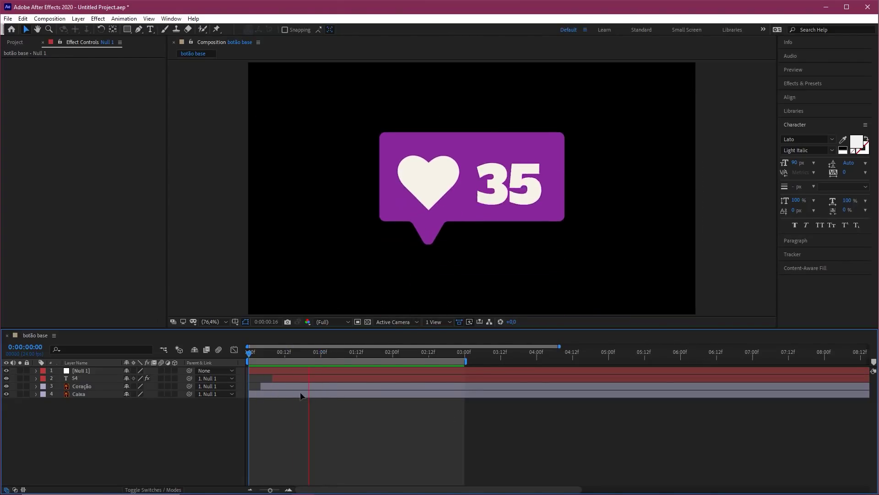
left_click_drag(237, 359, 236, 361)
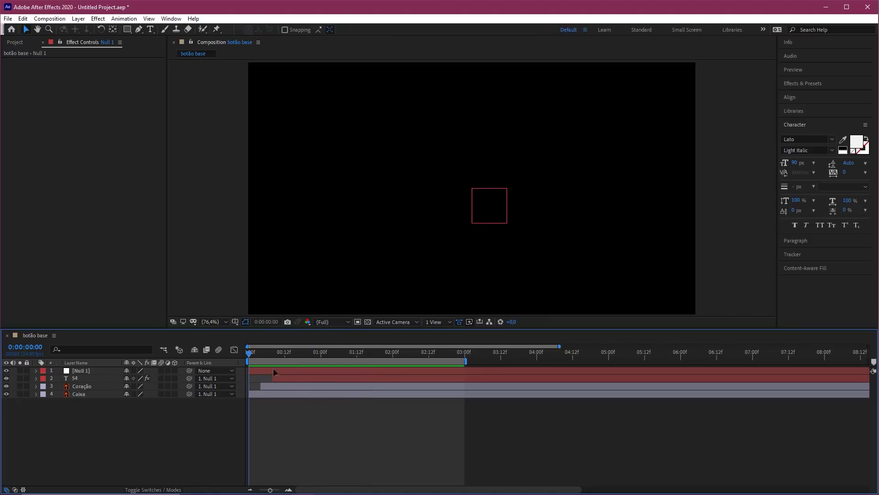
left_click_drag(343, 352, 338, 351)
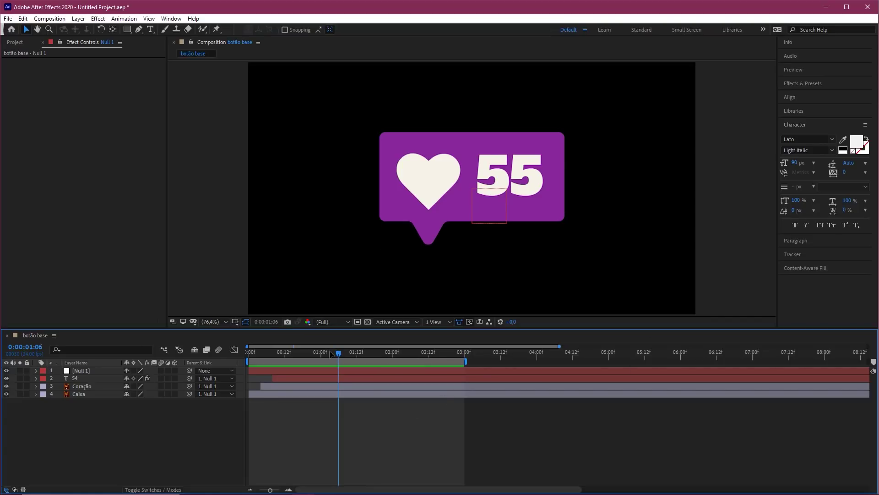
left_click(250, 354)
key("minus")
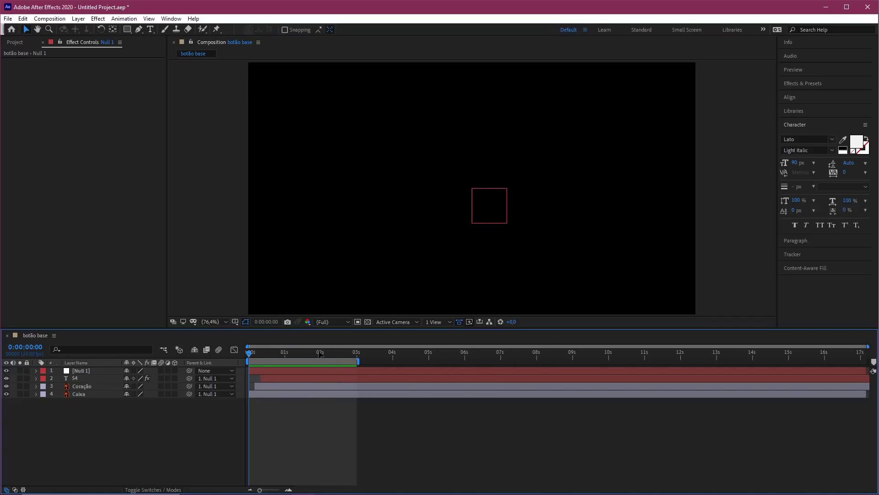
Try rotating Null 1 counter-clockwise to tilt the whole button, preview it from the start, and undo the rotation
left_click_drag(284, 353, 309, 334)
left_click(99, 375)
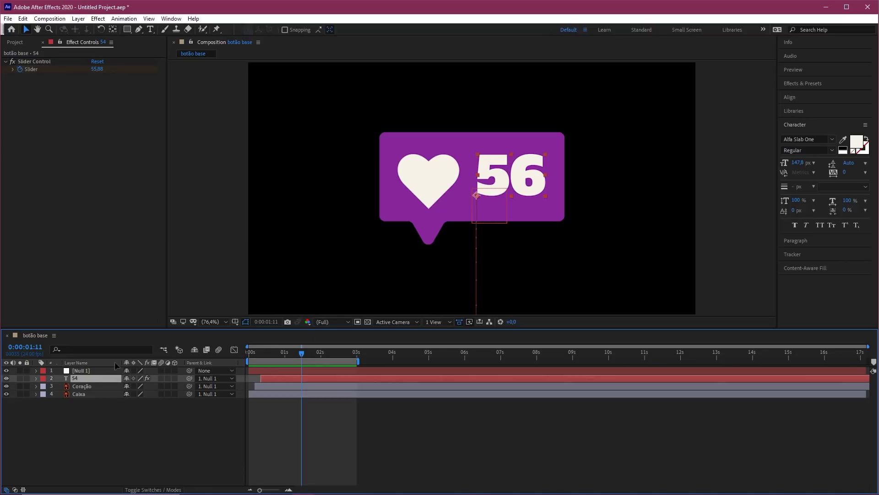
left_click(112, 370)
key("w")
left_click_drag(511, 219, 425, 261)
left_click_drag(284, 356, 246, 358)
key("space")
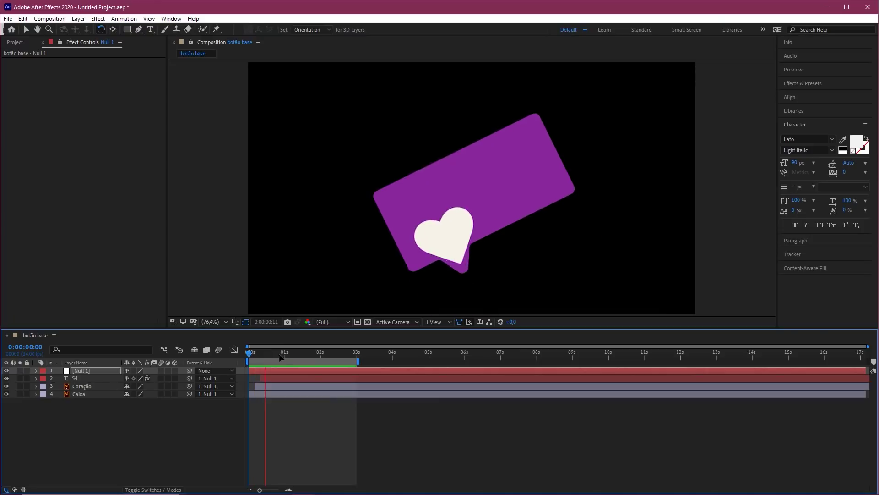
key("space")
key("ctrl+z")
left_click(342, 430)
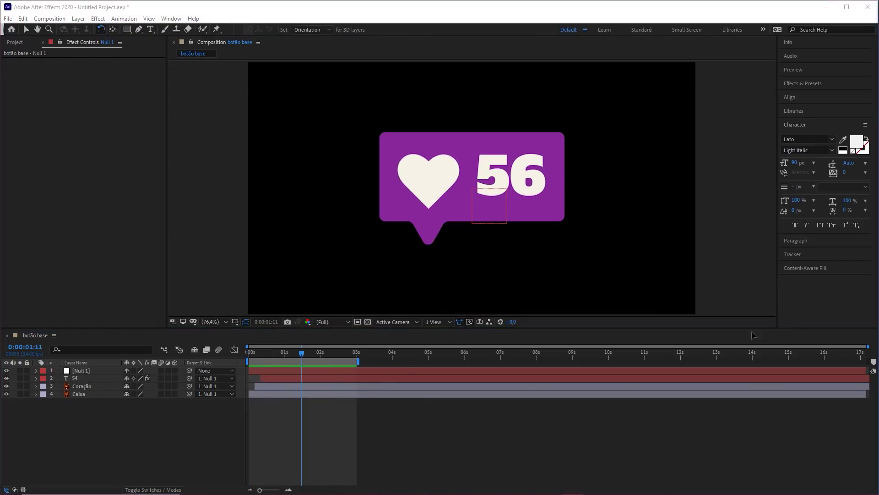
Preview the button's animation from the start of the composition up to the finished button
left_click(339, 415)
left_click_drag(322, 353, 248, 358)
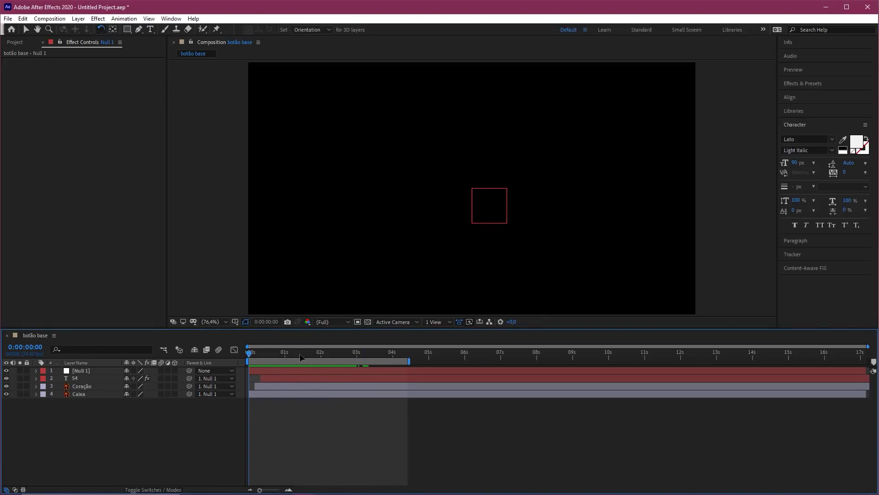
key("space")
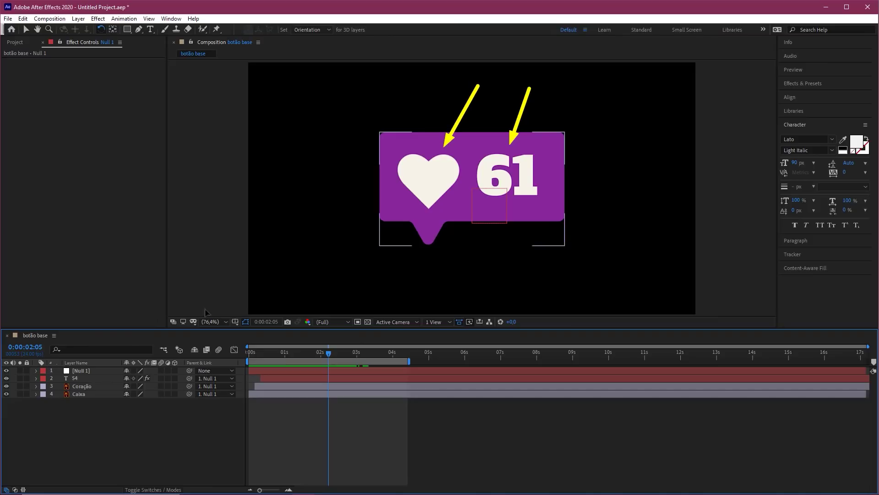
Apply a Drop Shadow effect to the 54 text layer and set the shadow's opacity to 20%
left_click(100, 378)
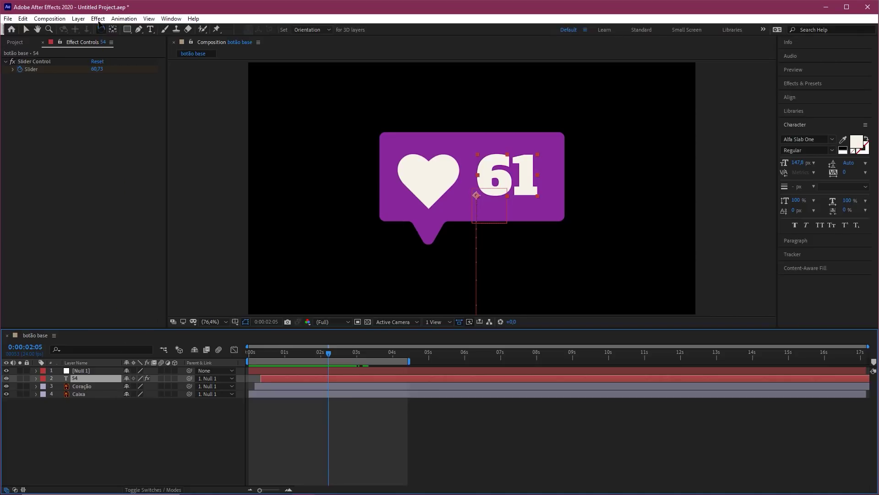
left_click(100, 21)
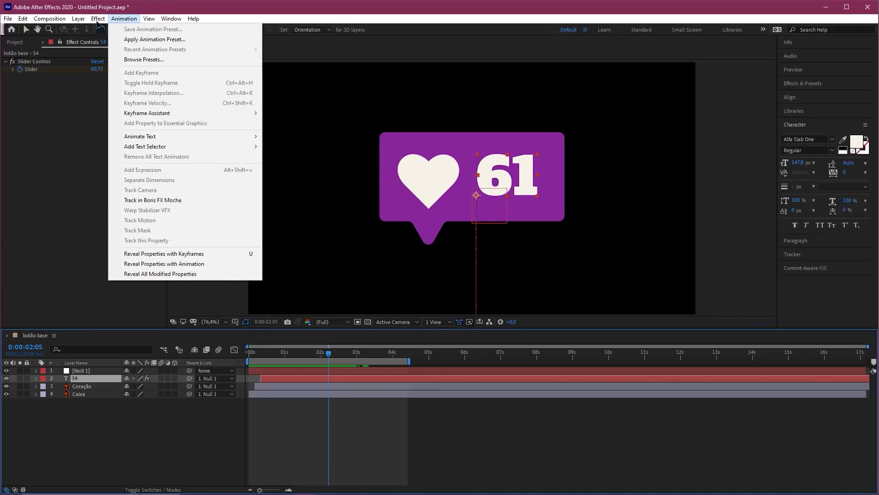
mouse_move(178, 225)
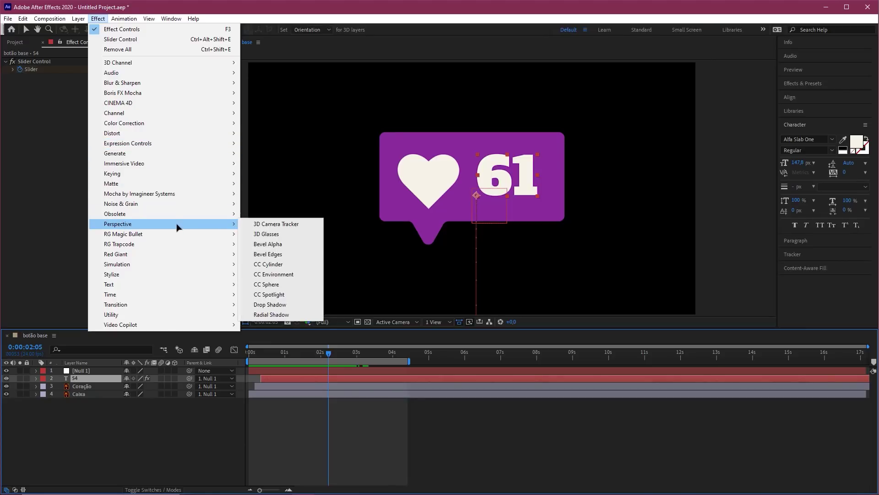
left_click(269, 304)
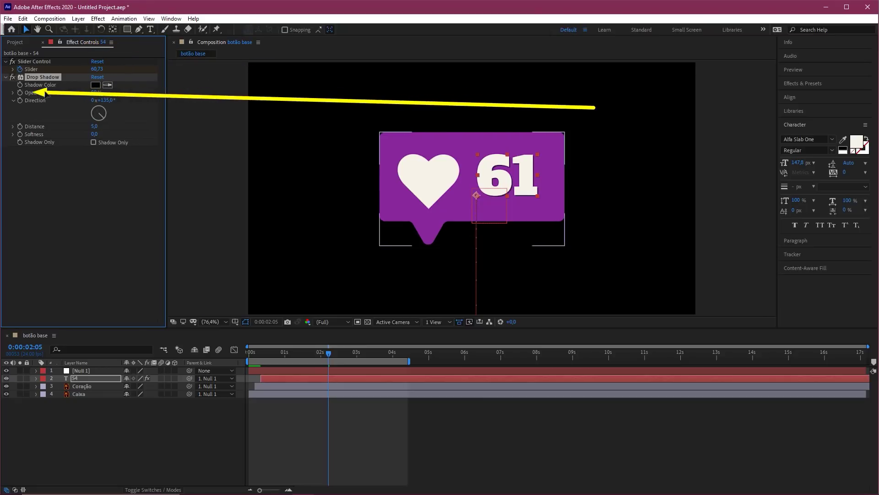
left_click(95, 92)
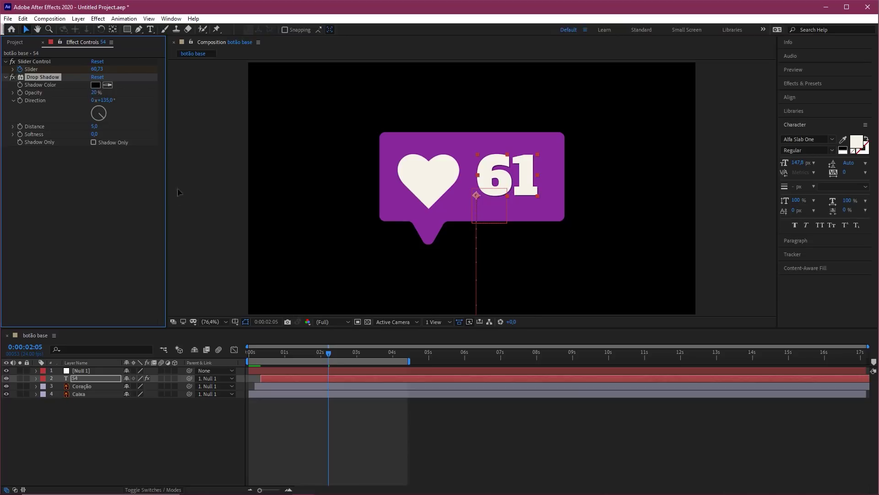
left_click(106, 228)
left_click(449, 431)
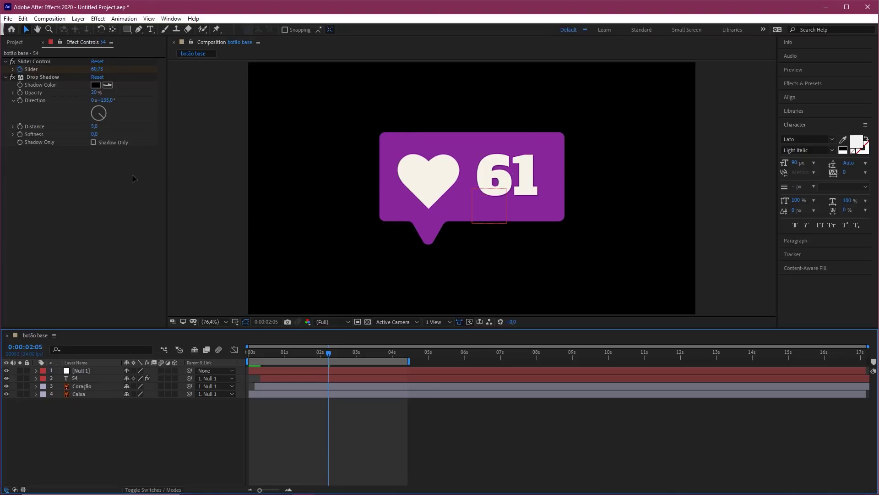
Set the softness of the 54 layer's drop shadow to 10 and deselect the layer to check it
left_click(95, 134)
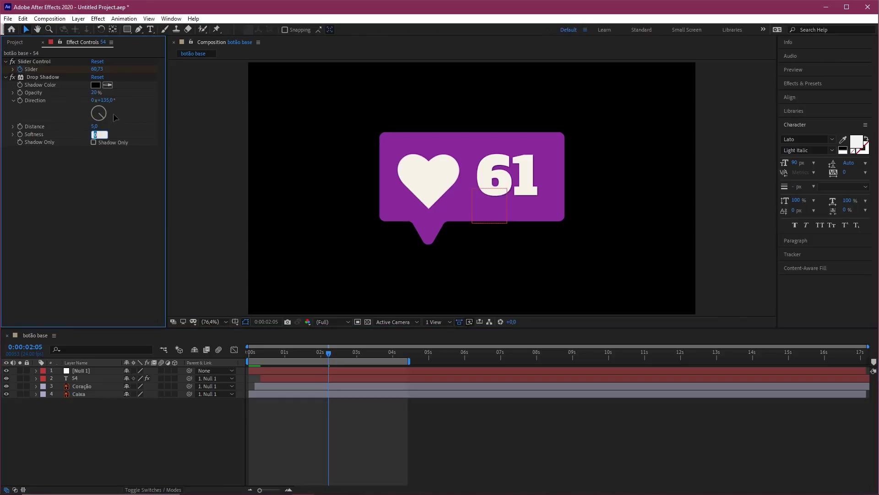
key("Return")
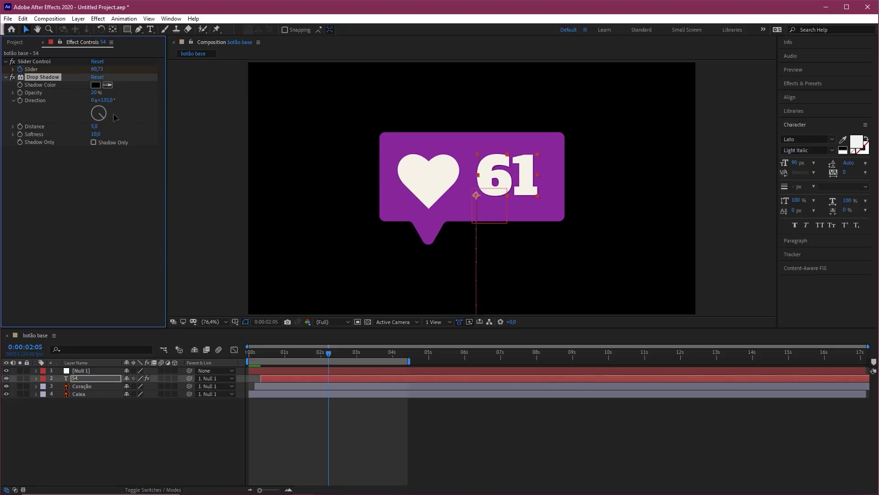
left_click(415, 412)
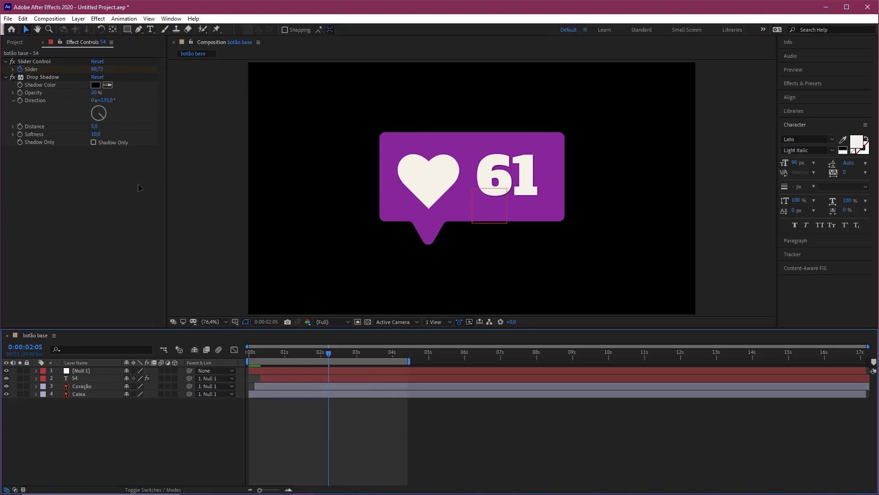
Copy the Drop Shadow effect from the 54 layer and paste it onto the Coração layer
left_click(31, 78)
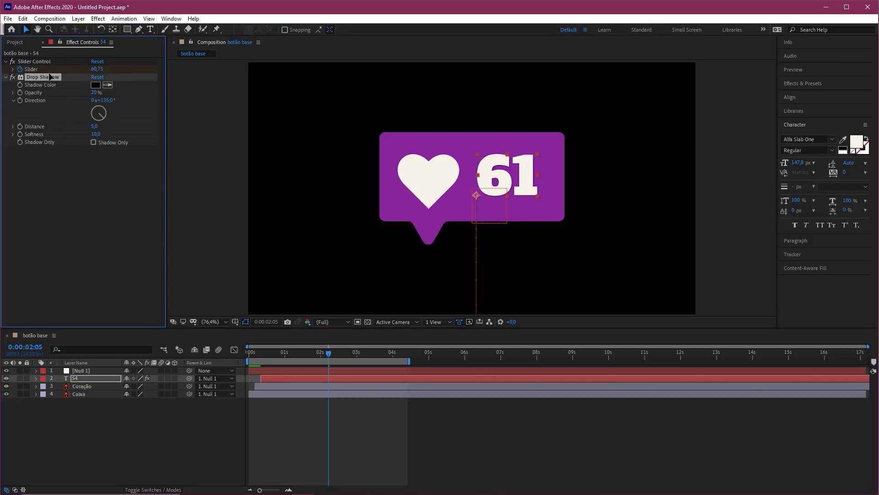
left_click(93, 387)
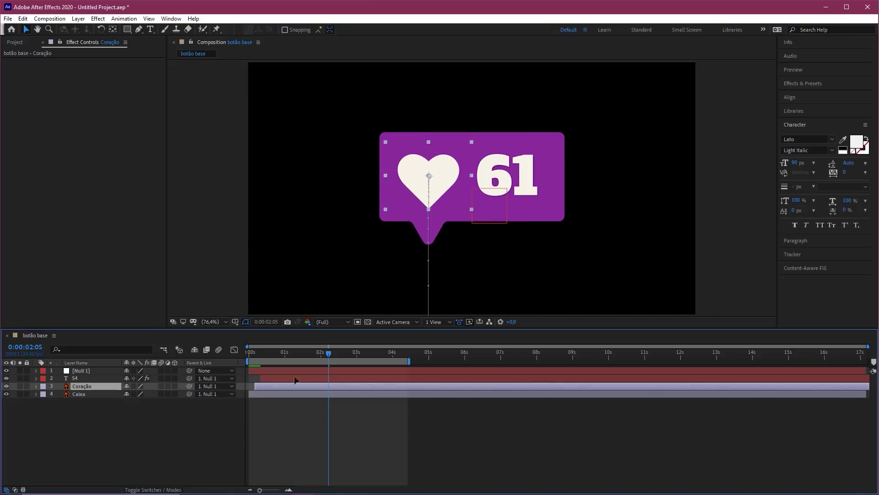
key("ctrl+v")
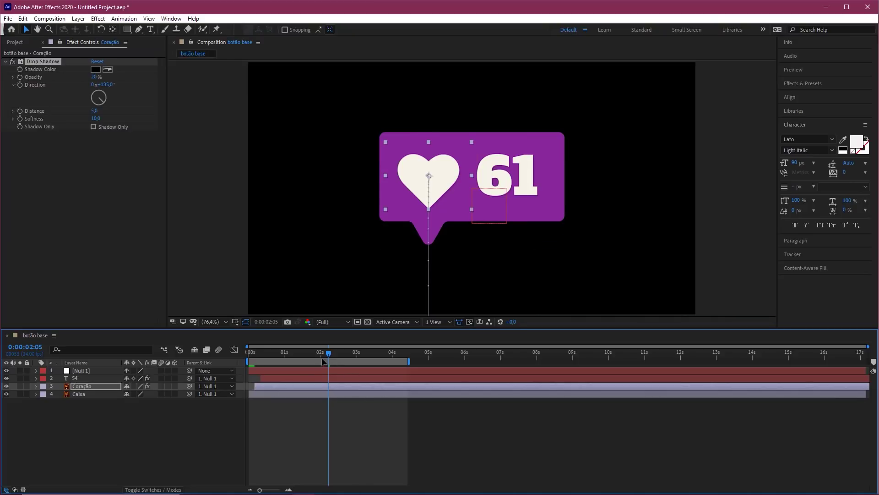
Preview the shadowed button from the start and shorten the work area to end just before the 3-second mark
left_click_drag(325, 354, 248, 354)
left_click(312, 401)
key("space")
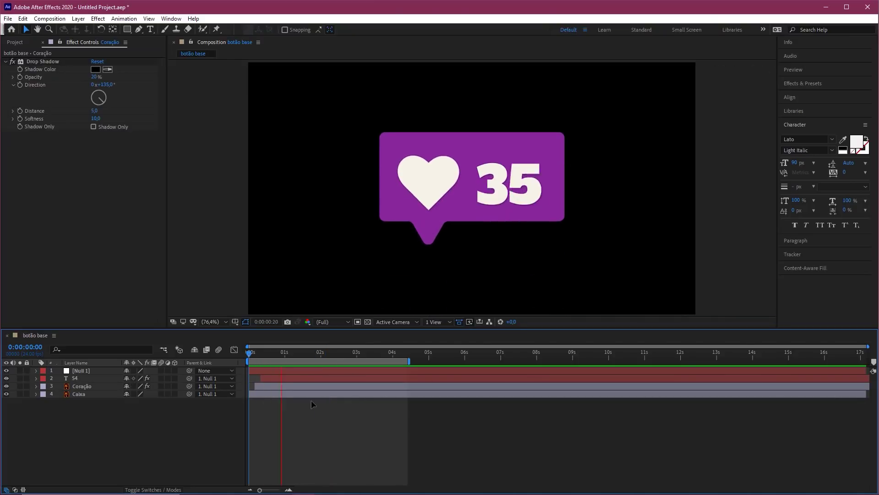
left_click_drag(409, 361, 346, 362)
key("space")
key("space")
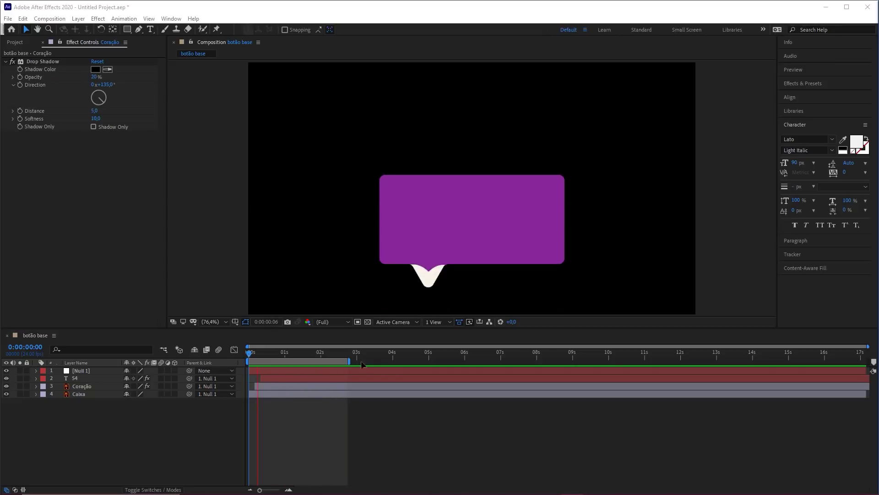
Inspect the finished button at 0:00:01:13 and replay its animation from the composition's start
left_click(304, 355)
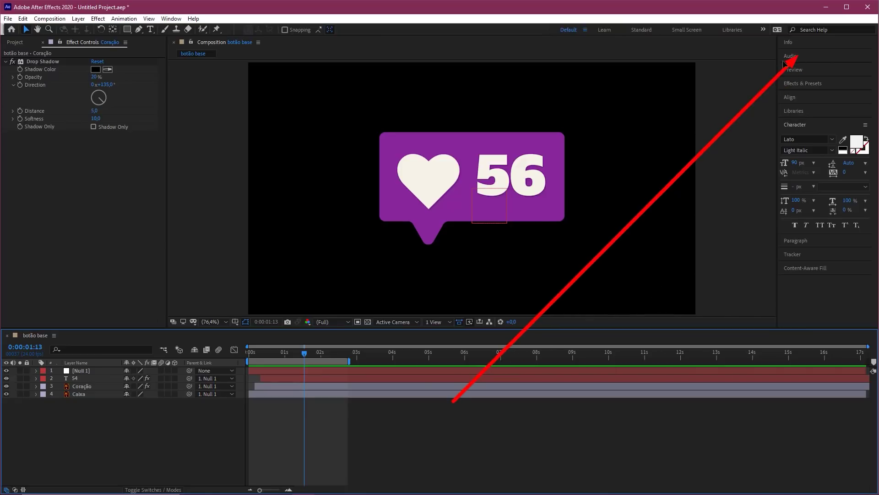
left_click_drag(304, 353, 248, 355)
key("space")
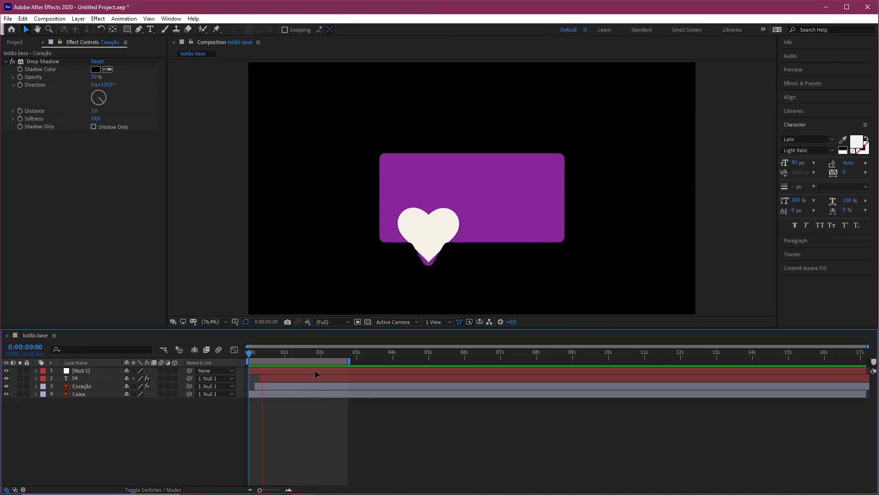